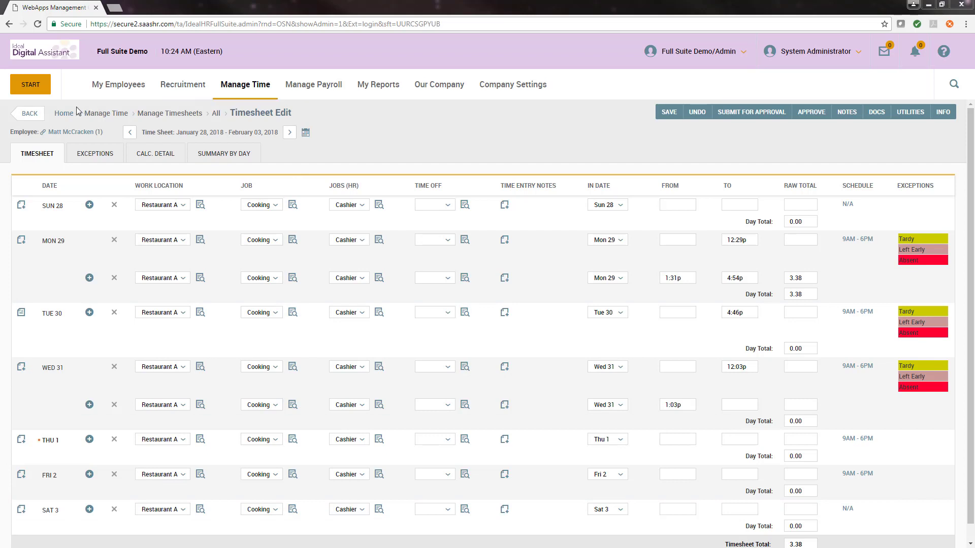
- Open the list of current timesheets for all employees
click(258, 89)
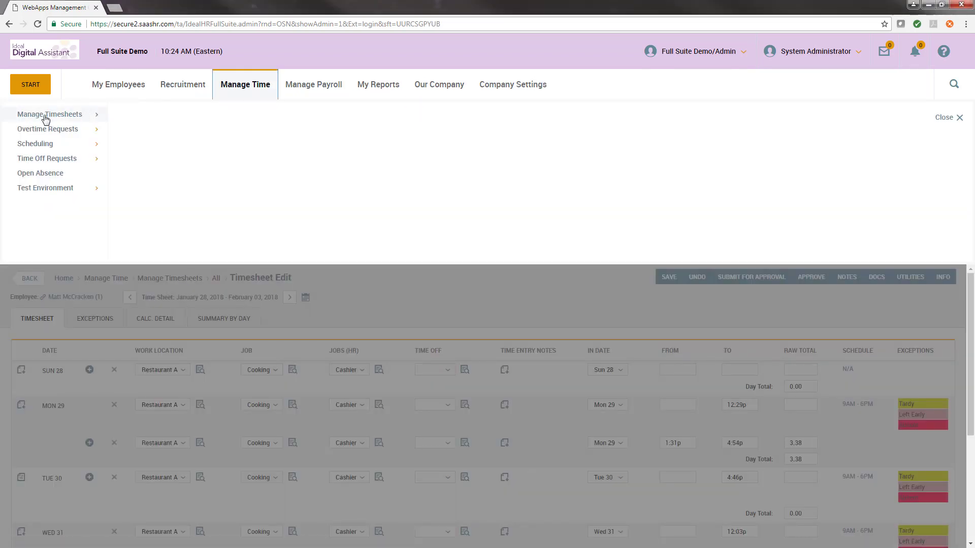
mouse_move(46, 118)
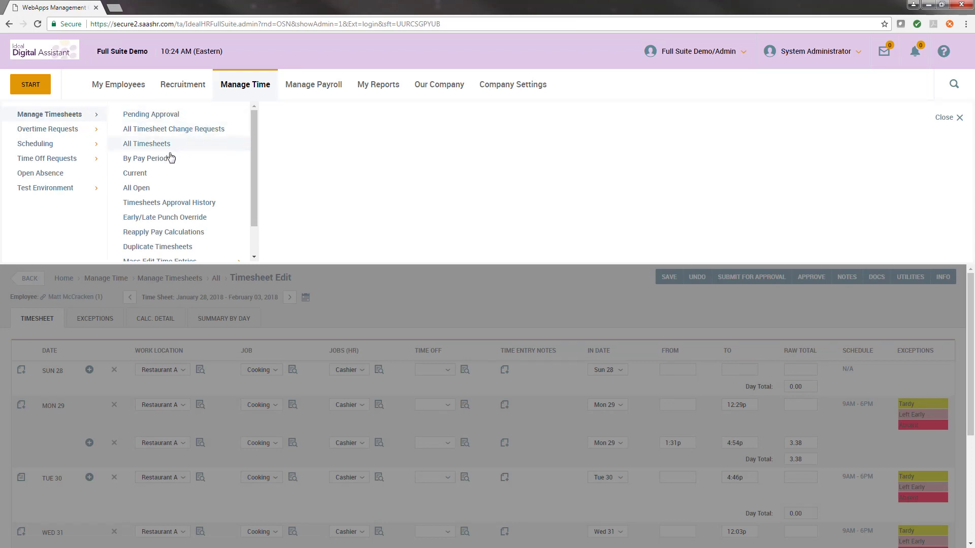
click(134, 174)
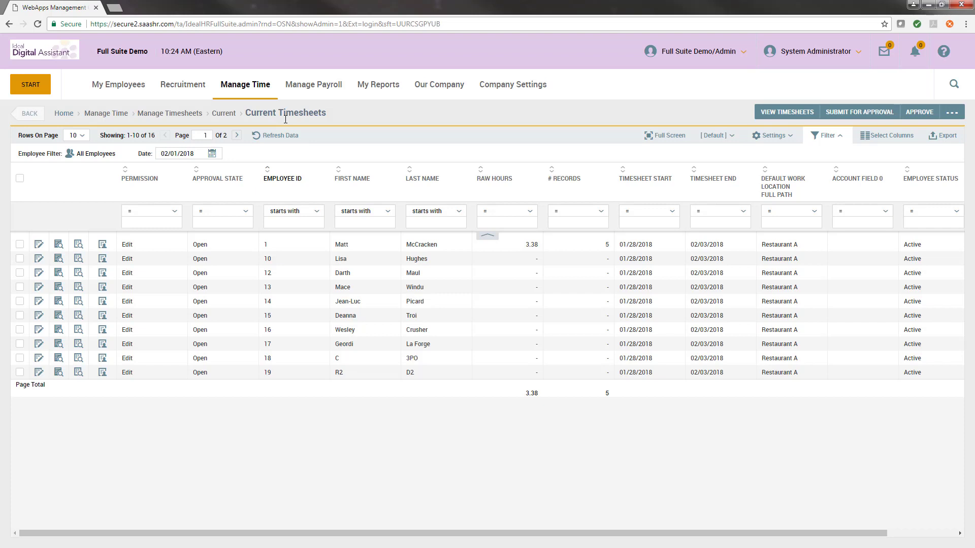
- Open the list of all timesheets by pay period
click(248, 90)
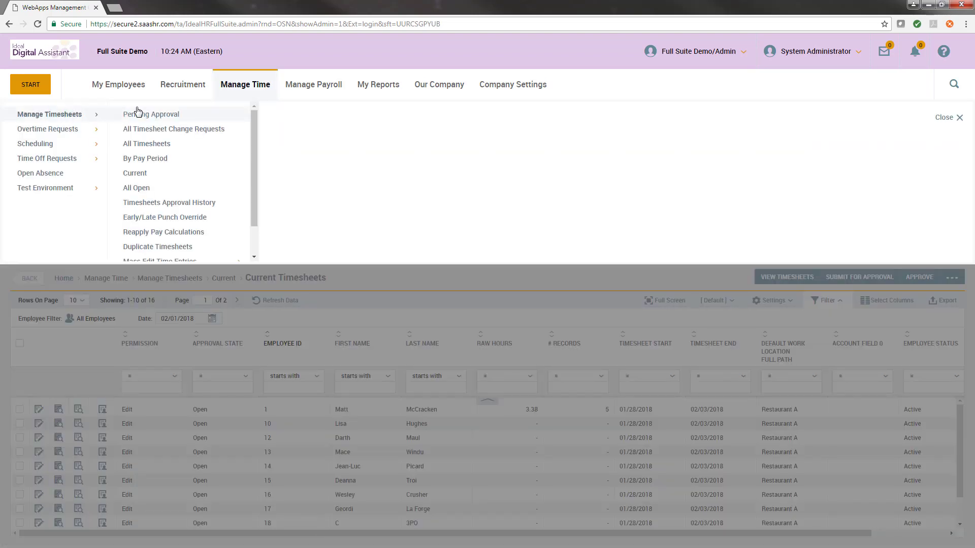
click(163, 161)
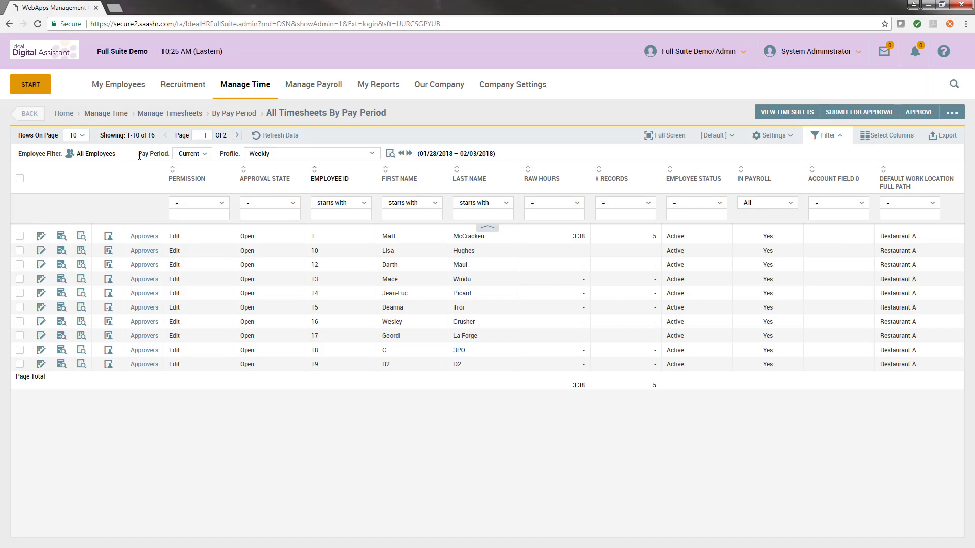
double_click(144, 153)
mouse_move(158, 153)
mouse_down()
mouse_move(174, 156)
mouse_move(149, 154)
mouse_up()
click(153, 153)
- Switch the pay period selection to a specific date and show the weekly period containing 02/22/2018
click(180, 153)
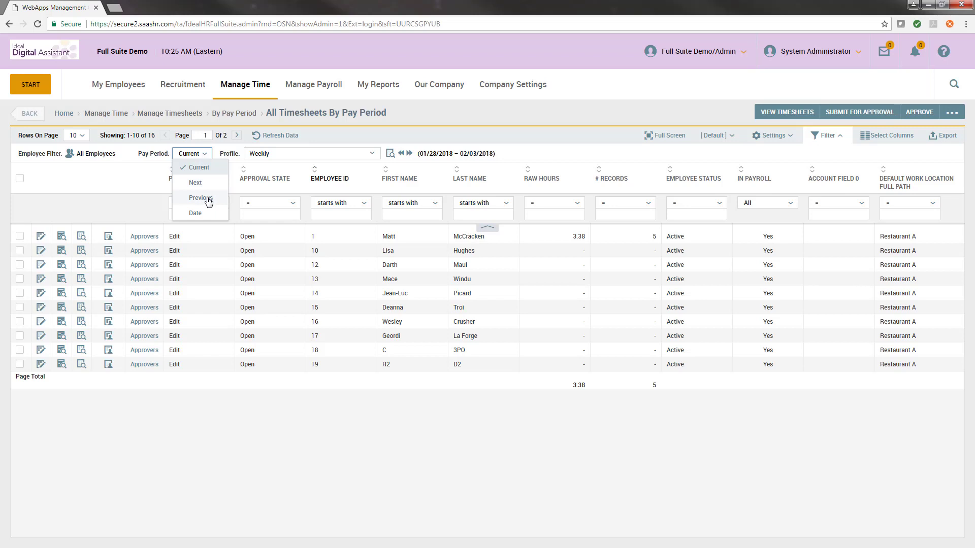
click(195, 214)
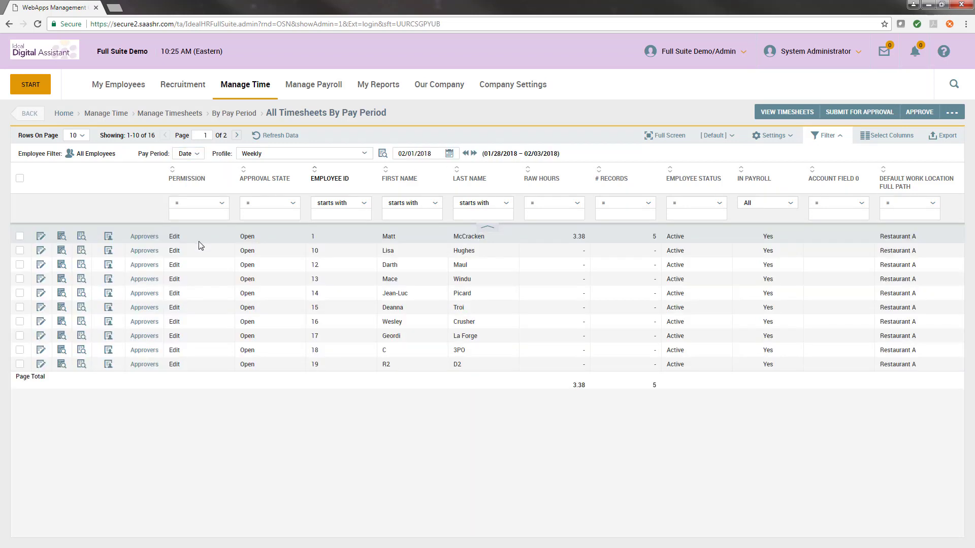
drag(565, 156, 466, 159)
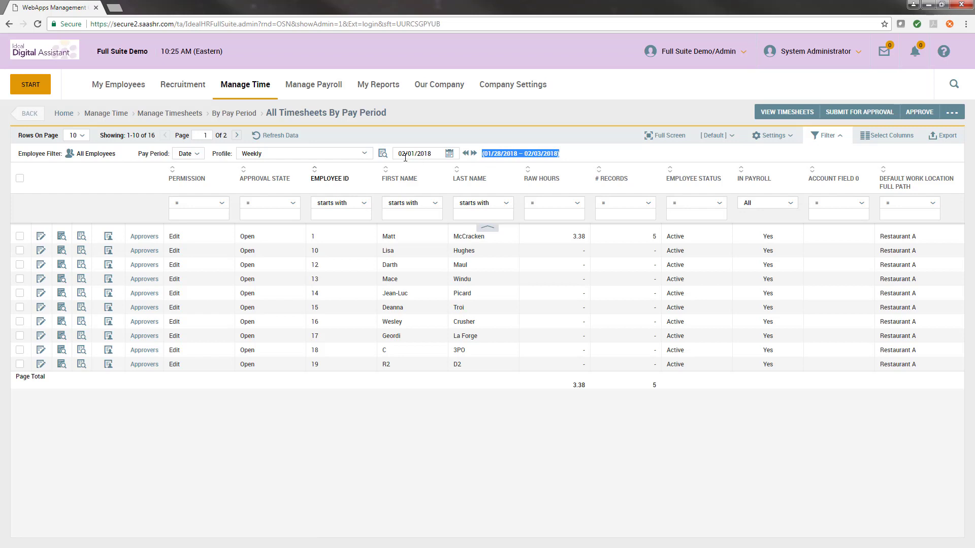
click(449, 155)
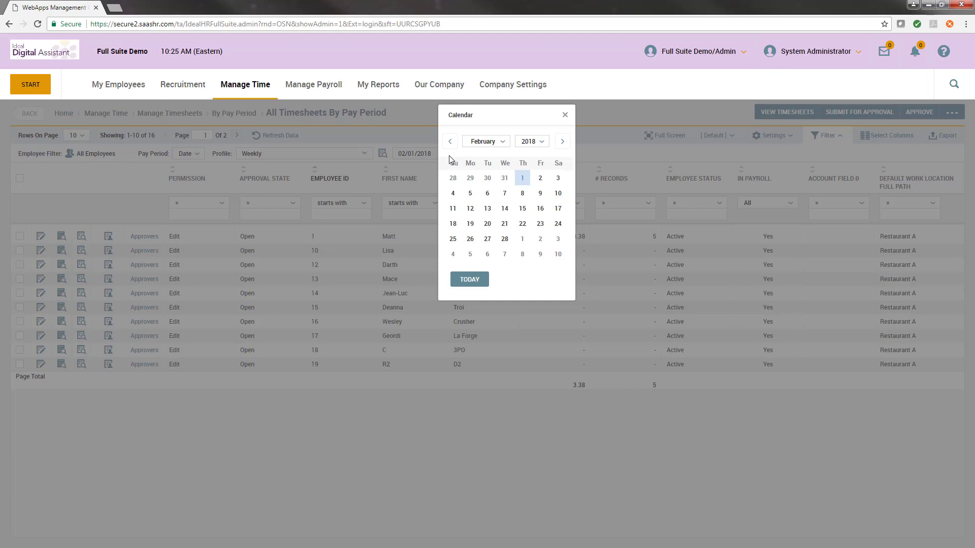
click(523, 224)
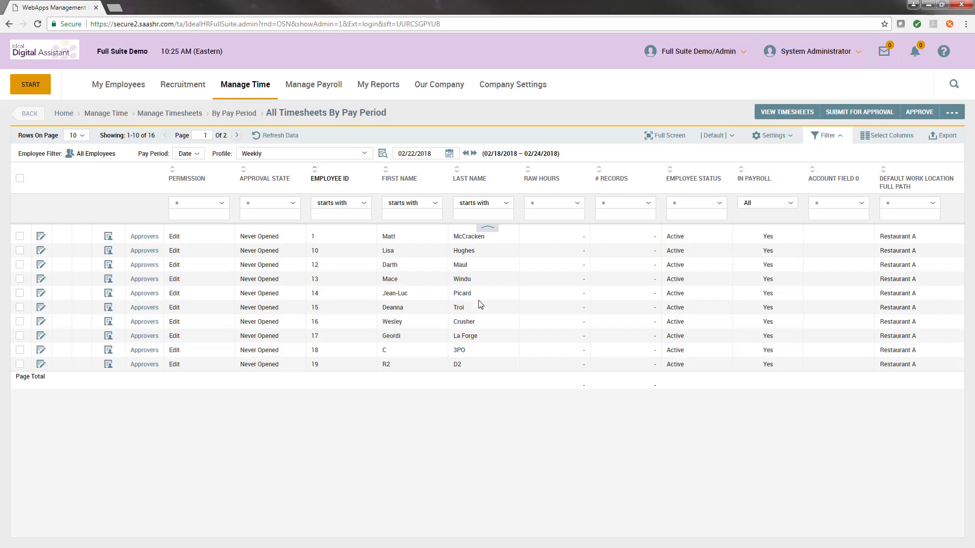
drag(485, 153, 558, 157)
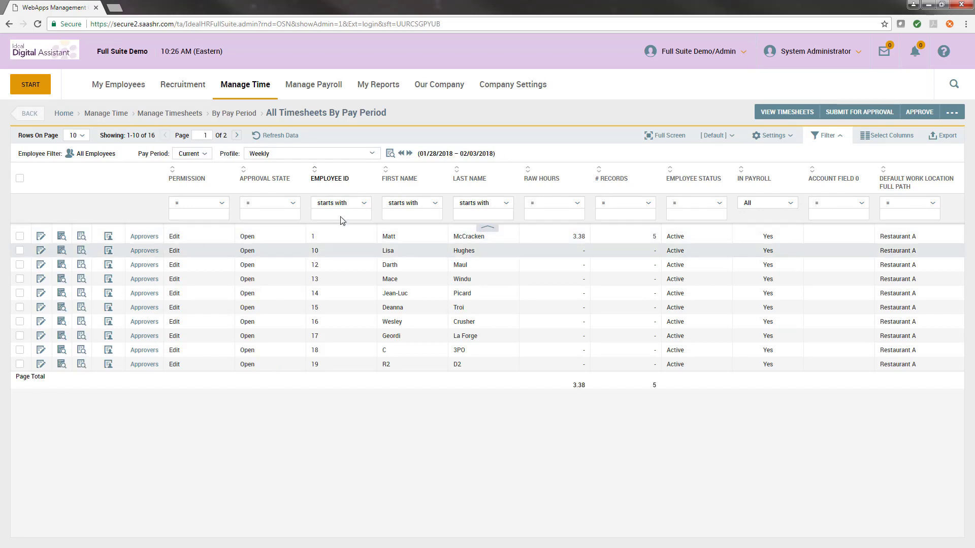
- Browse forward from the current pay period to 02/18/2018 – 02/24/2018, back to 01/21/2018 – 01/27/2018, and return to the current one
drag(503, 155, 412, 162)
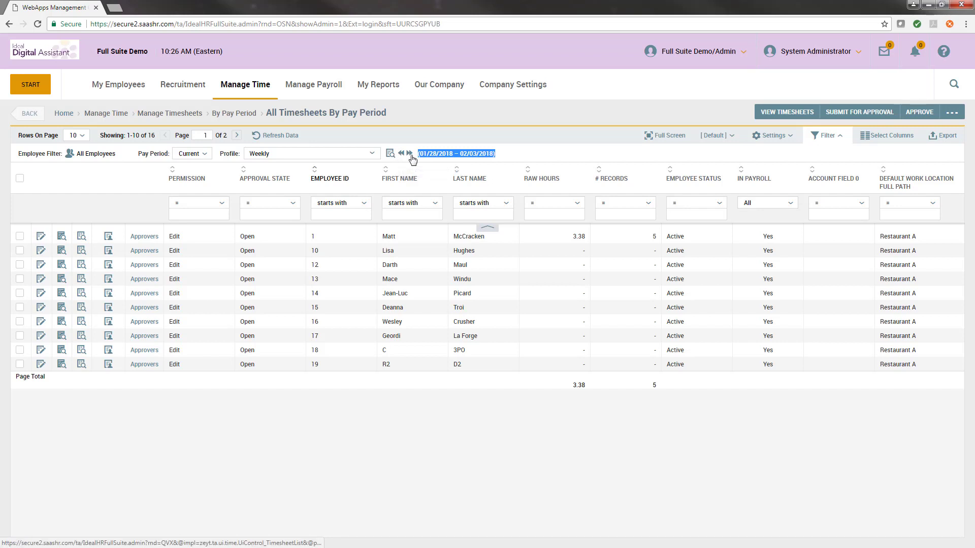
click(411, 154)
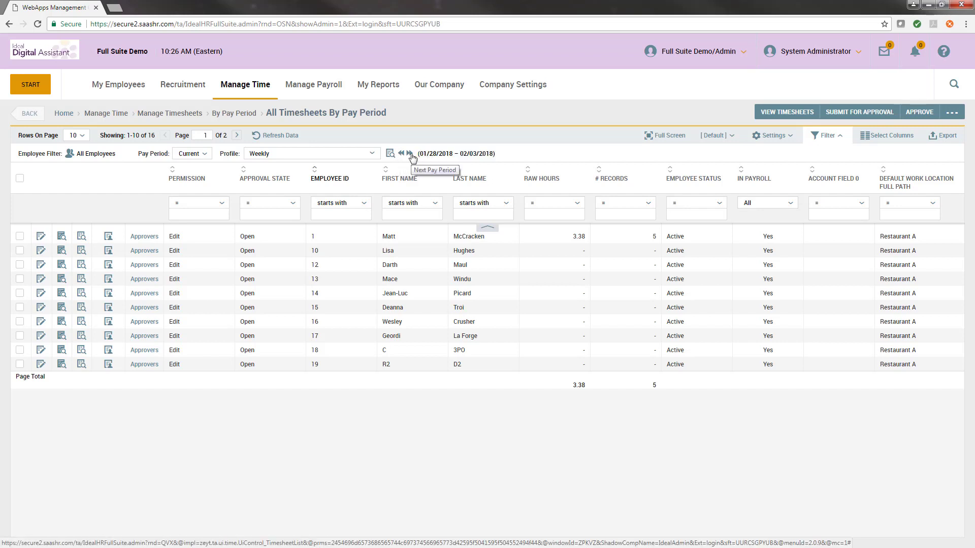
click(411, 153)
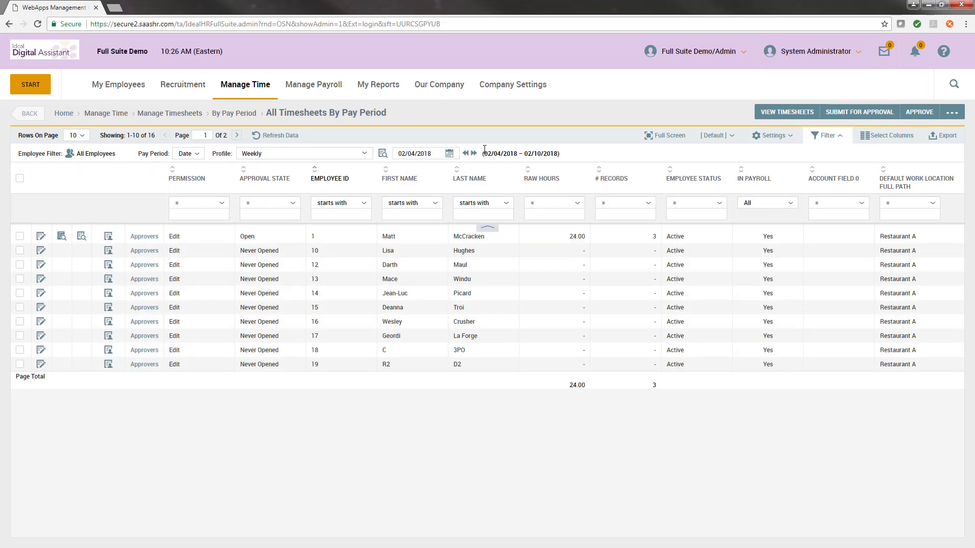
click(475, 154)
click(474, 154)
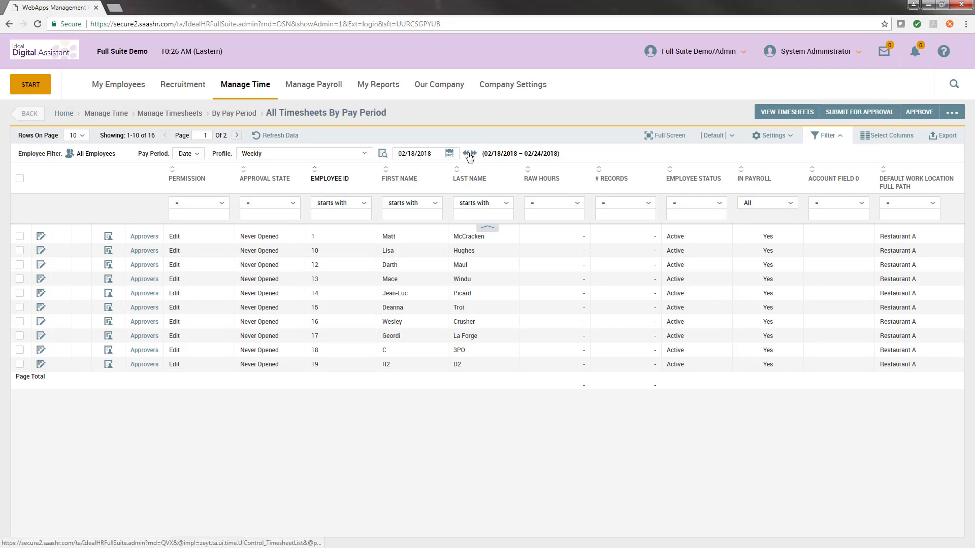
click(466, 154)
click(466, 153)
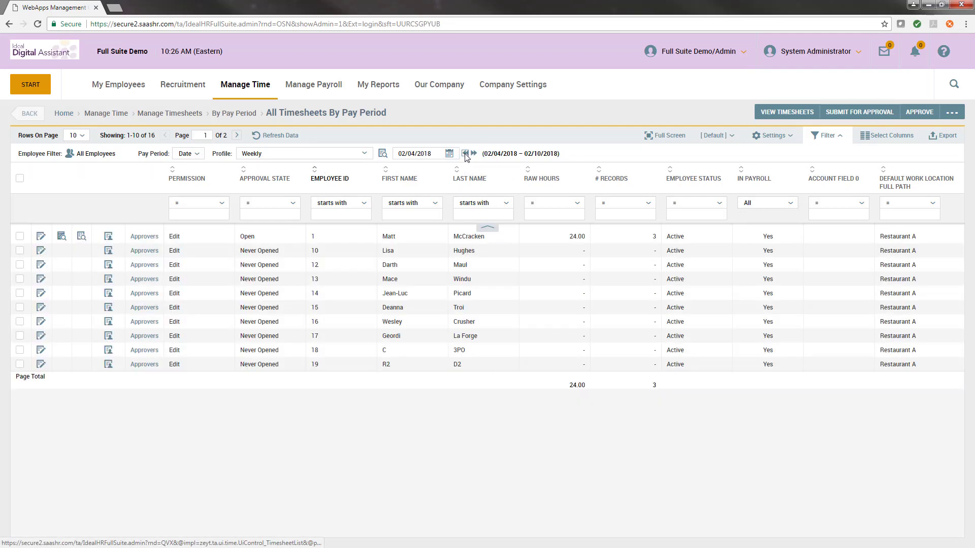
click(466, 153)
click(466, 153)
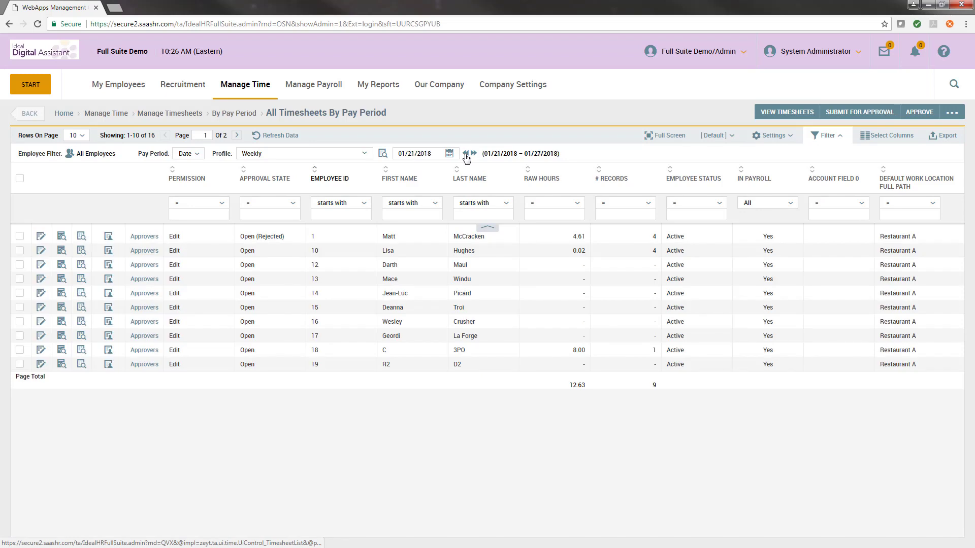
click(473, 153)
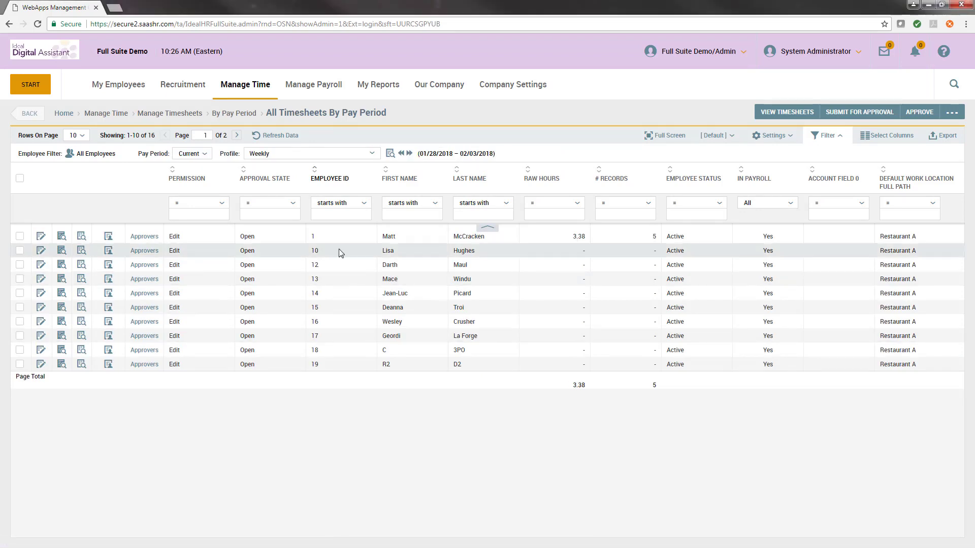
- Open the first listed employee's current timesheet and review its extra pay, calculation details and summary by day before returning to the time entries
click(42, 238)
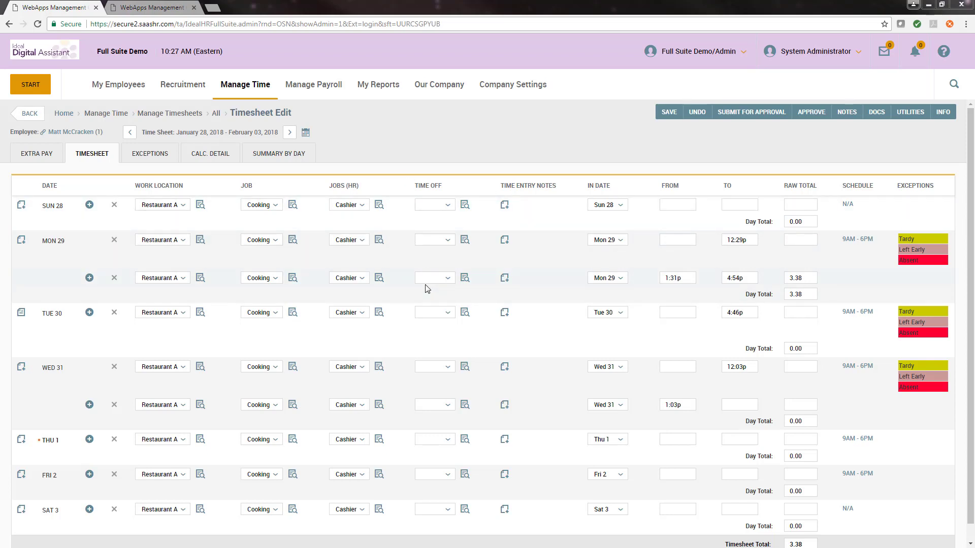
click(47, 160)
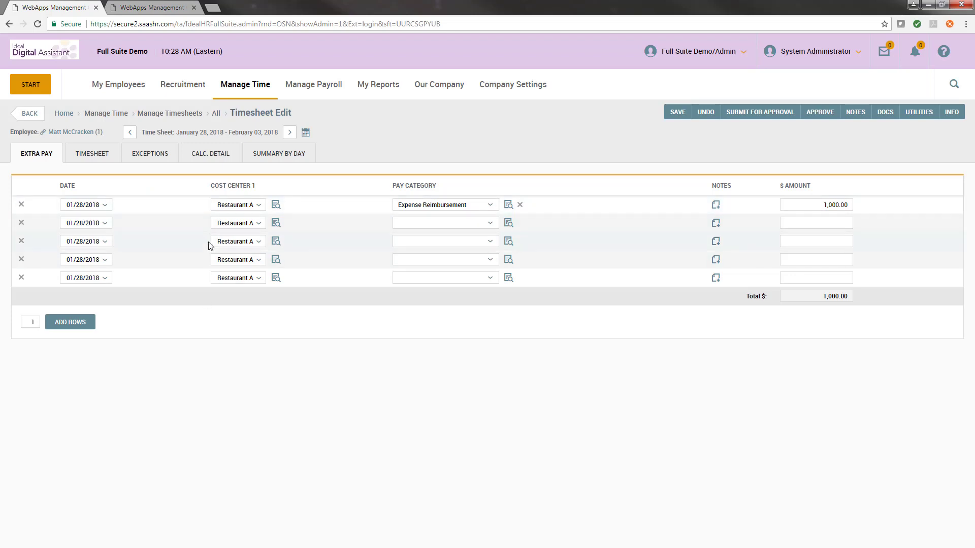
click(201, 156)
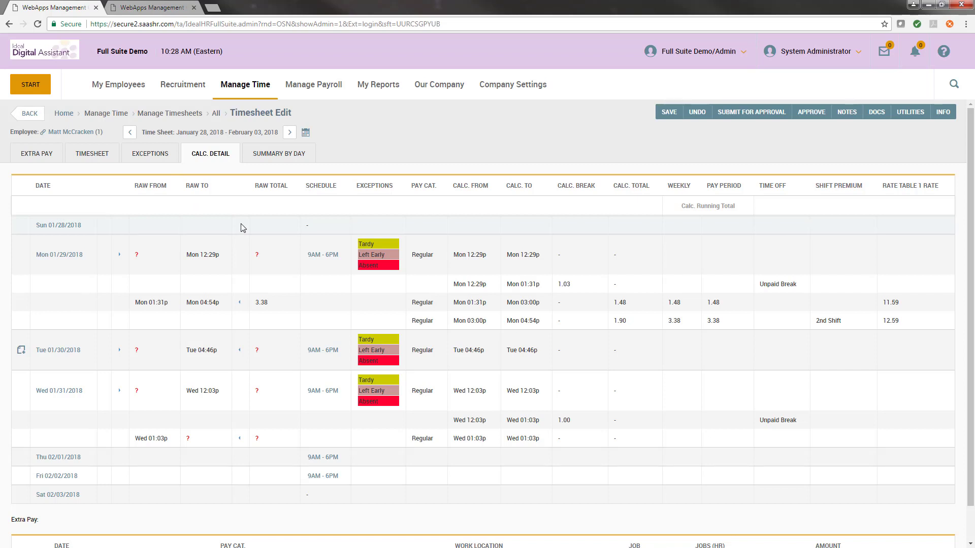
click(253, 160)
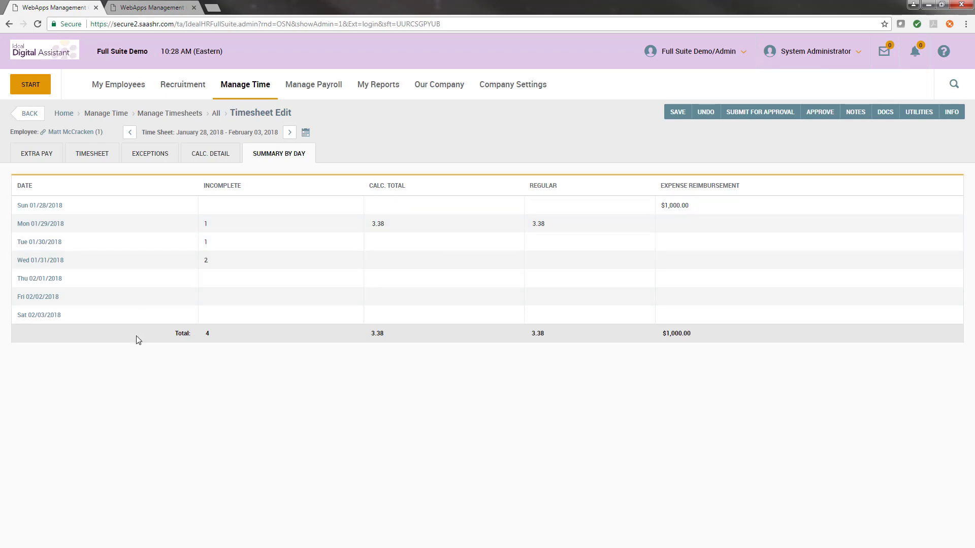
click(93, 154)
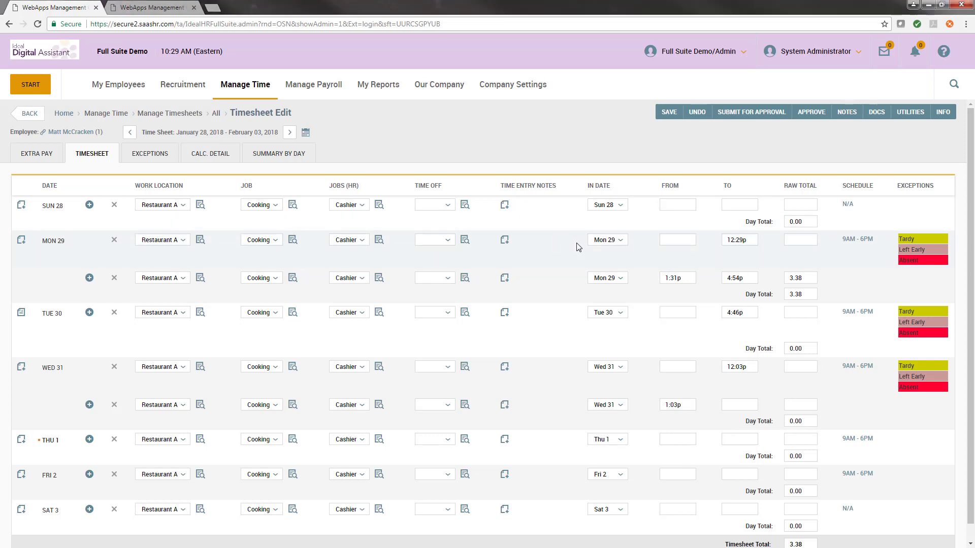
- Check the punches for Monday 29, fill in the missing start time of the first entry as 8:00a, and save the timesheet
drag(574, 244, 756, 277)
click(689, 267)
click(686, 241)
click(743, 243)
click(686, 277)
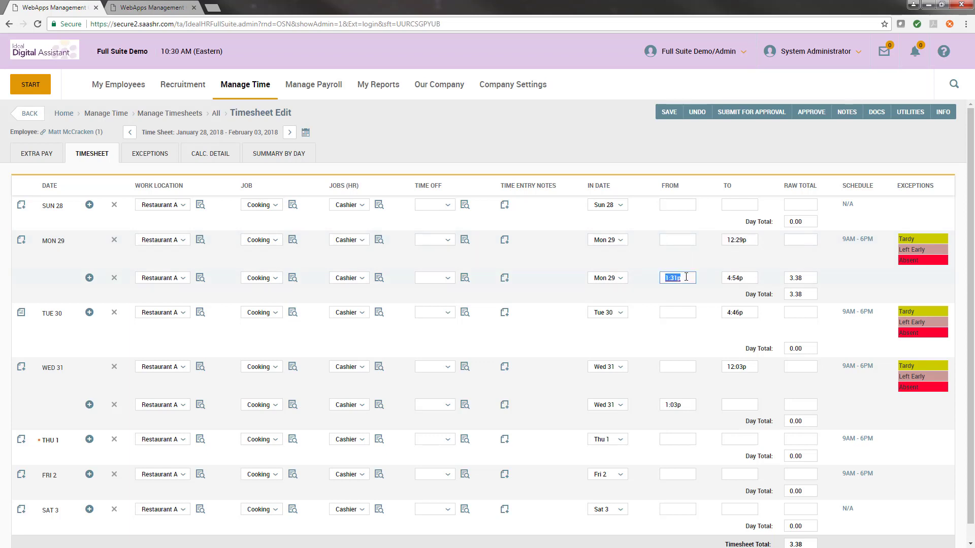
click(742, 279)
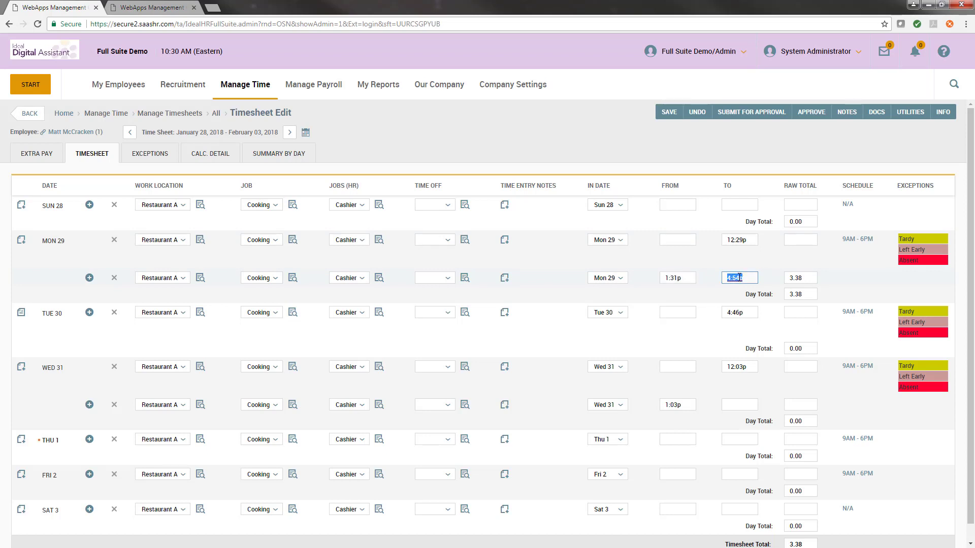
click(680, 241)
text(8a)
click(671, 114)
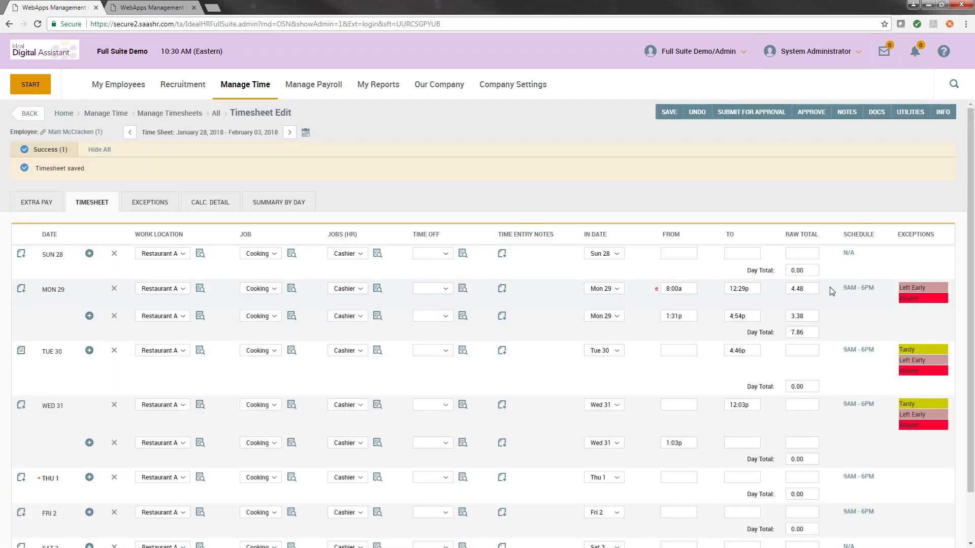
- Change the end time of Monday 29's first entry to 12:15p and save the timesheet
double_click(807, 330)
click(812, 330)
click(756, 289)
text(12)
click(670, 112)
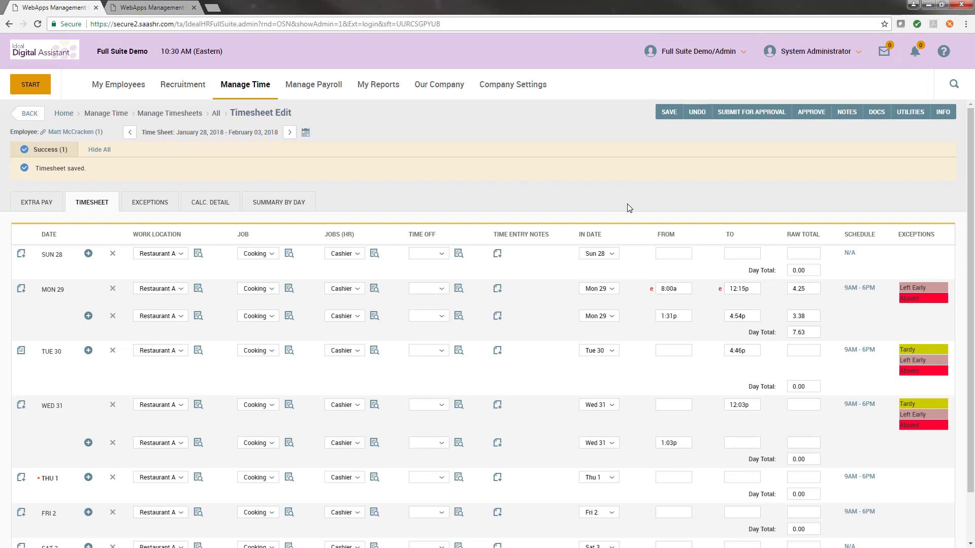
drag(650, 290, 655, 292)
drag(718, 289, 726, 292)
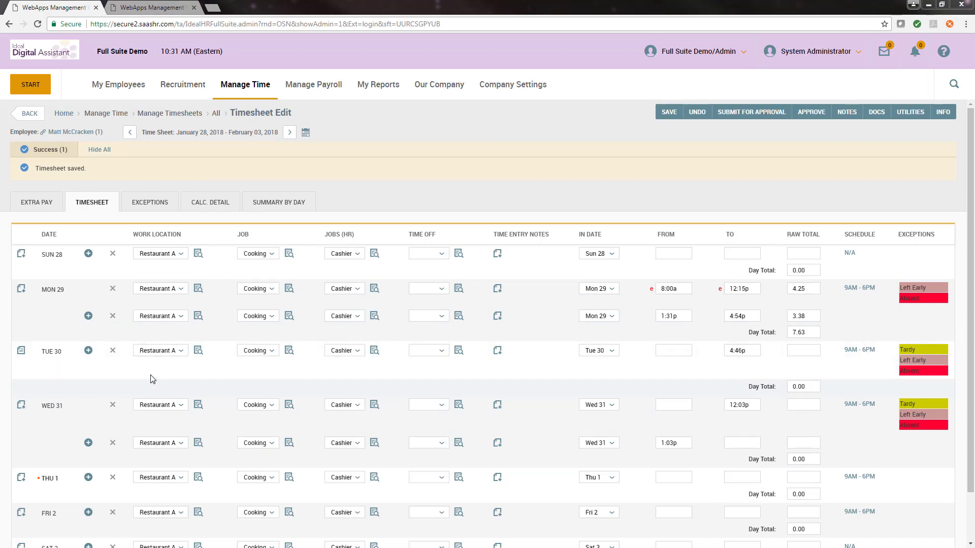
- Fill in the missing start time for Tuesday 30 as 8:00a
drag(40, 352, 58, 351)
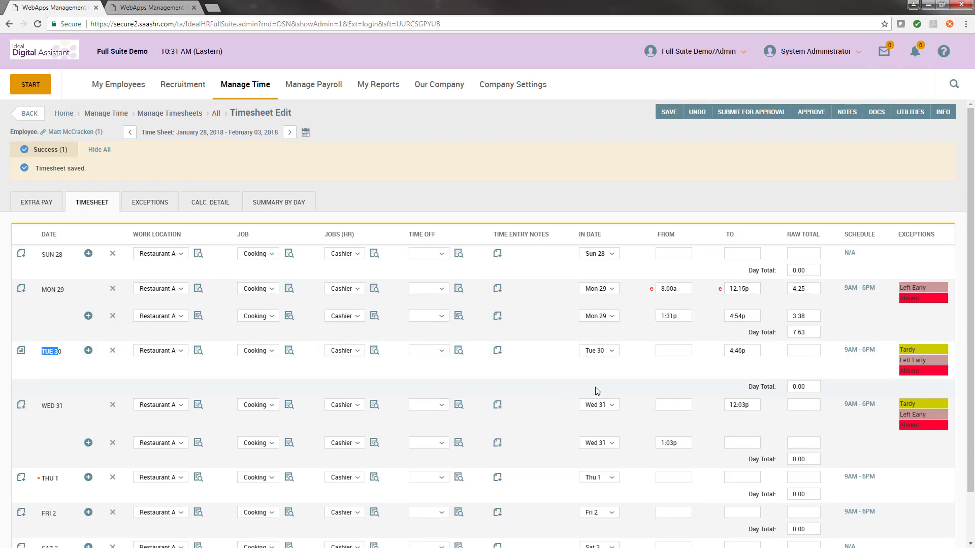
click(606, 373)
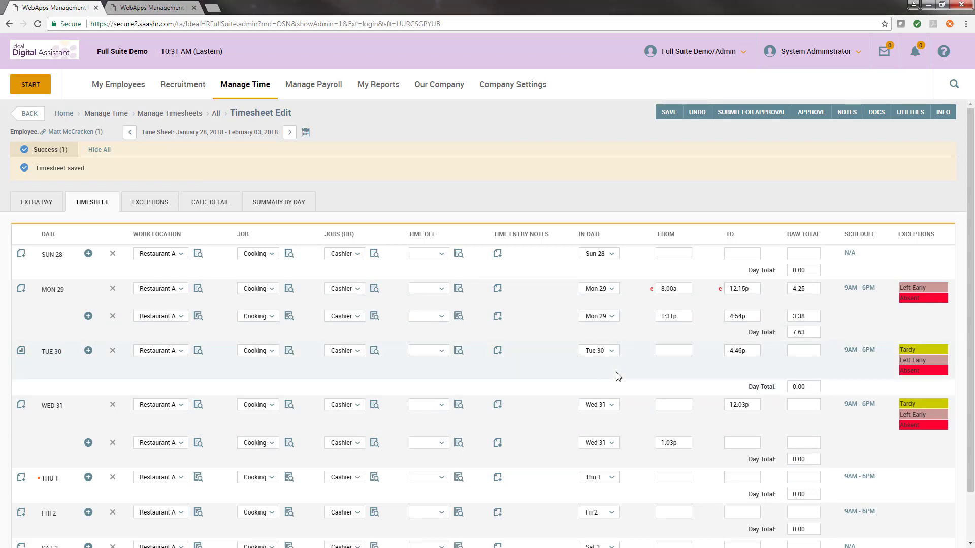
click(683, 350)
text(8a)
click(707, 365)
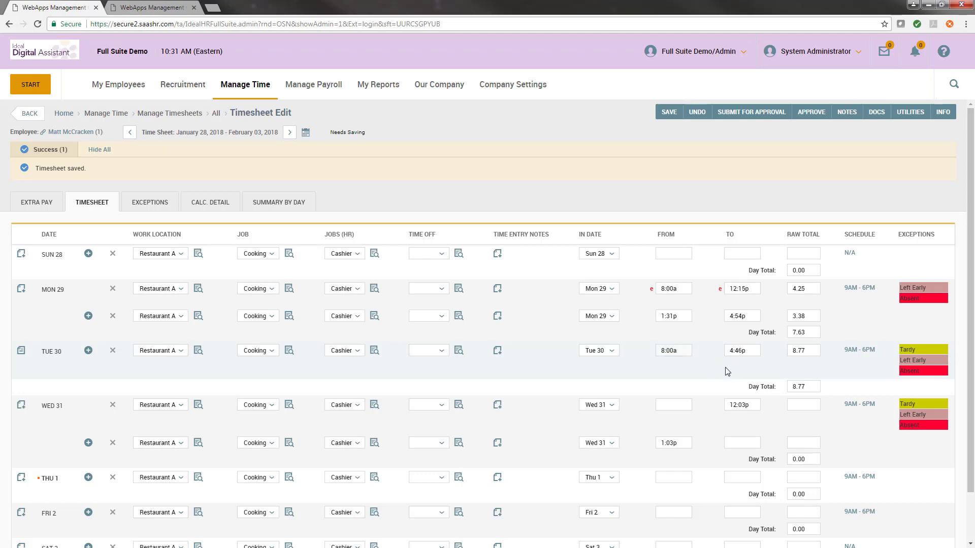
- Add a second time entry row to Tuesday 30 and move the 4:46p end time into it
click(88, 353)
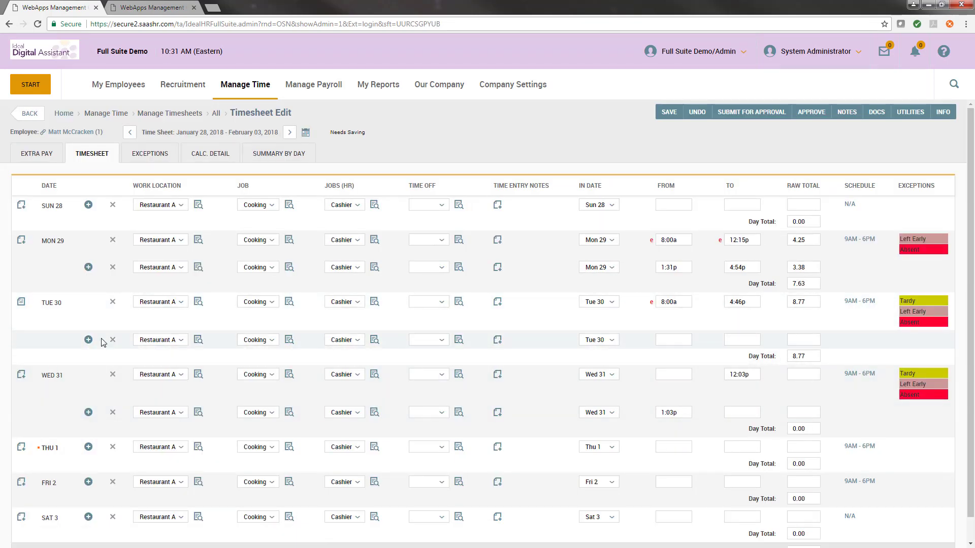
click(751, 303)
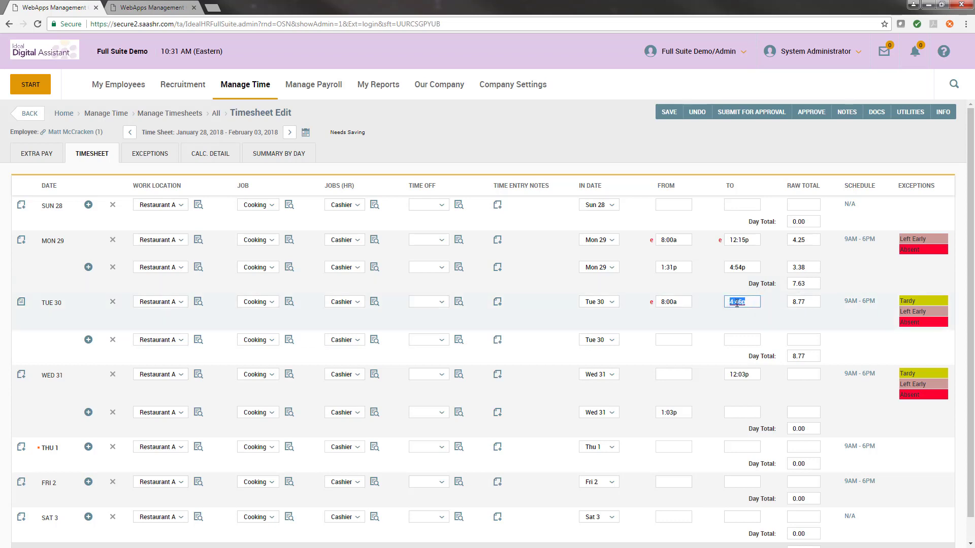
drag(737, 304, 737, 339)
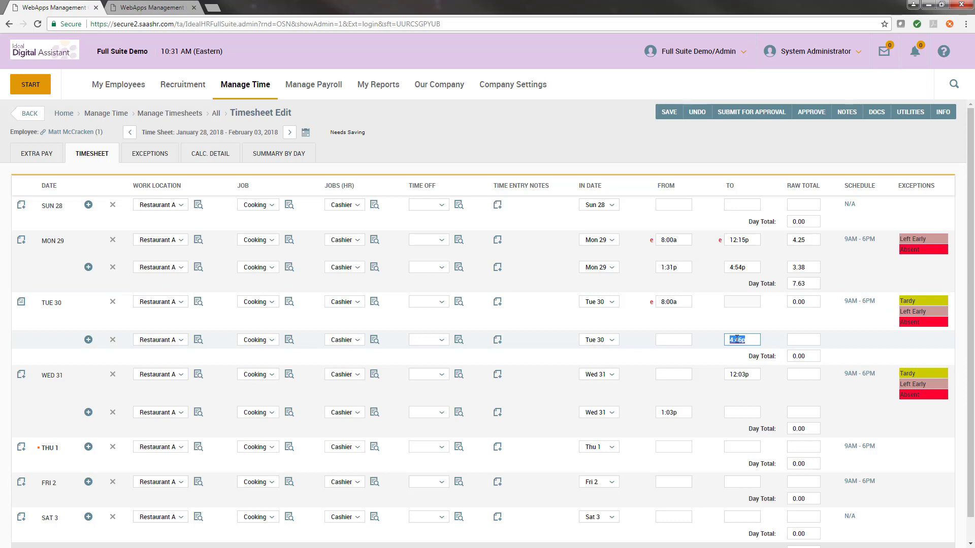
- Set Tuesday 30's first entry to end at 12p and its second entry to start at 1p, and save the timesheet
click(742, 302)
text(12p)
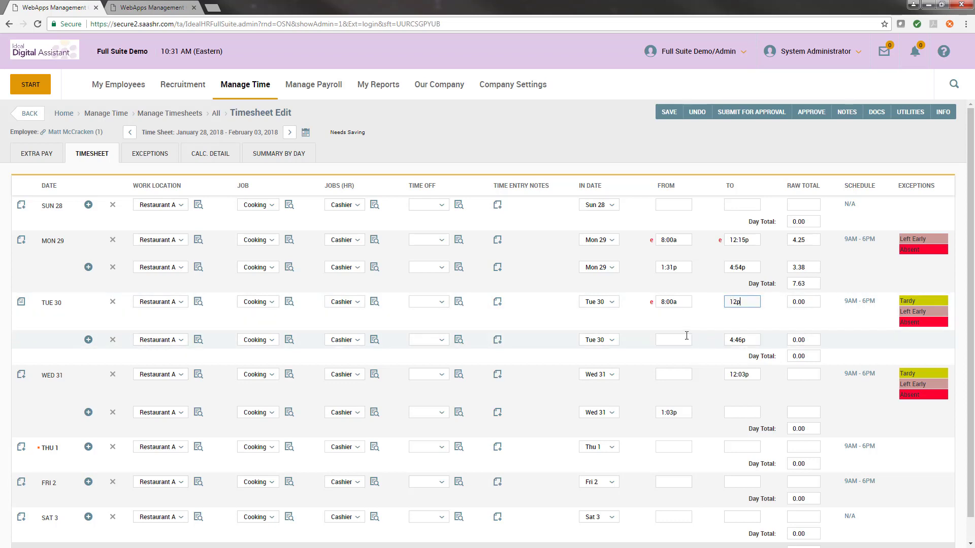
click(676, 339)
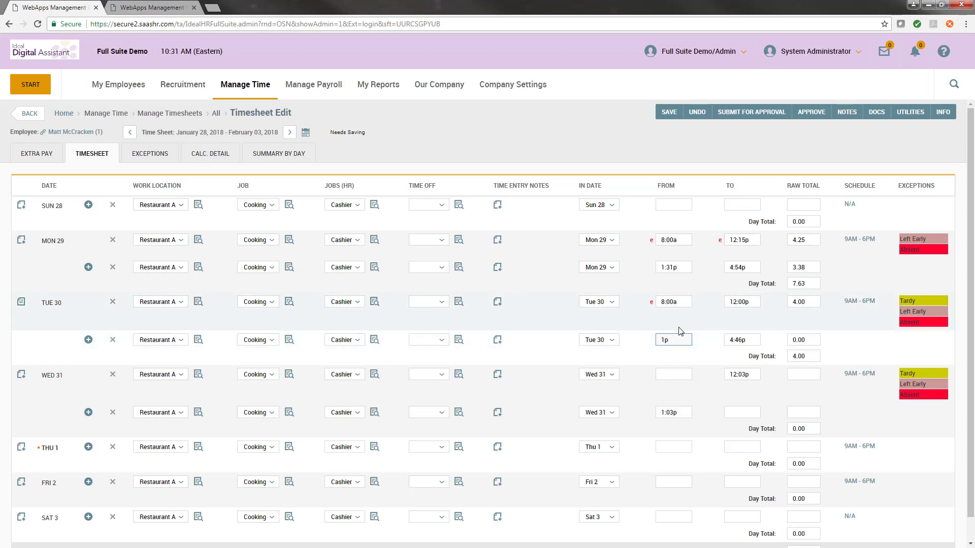
click(712, 337)
click(668, 112)
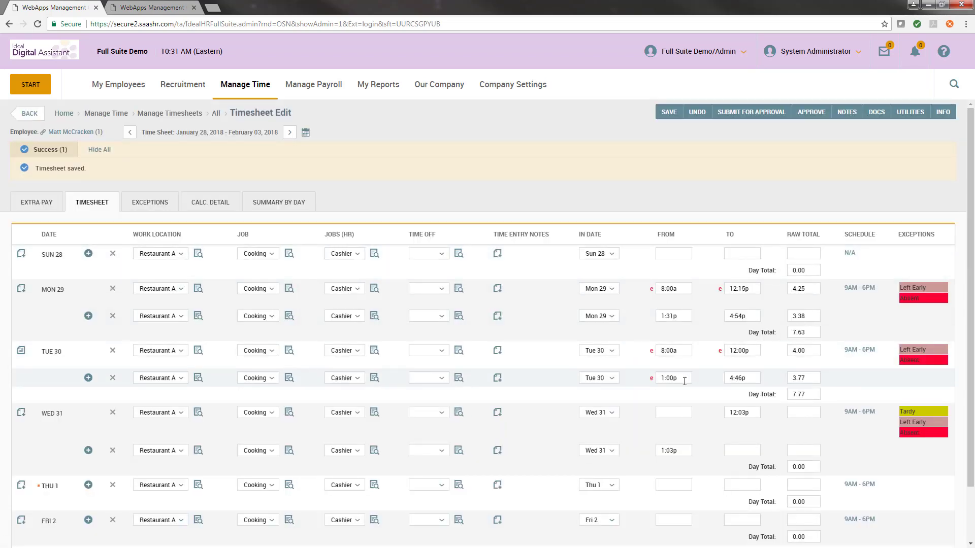
click(749, 380)
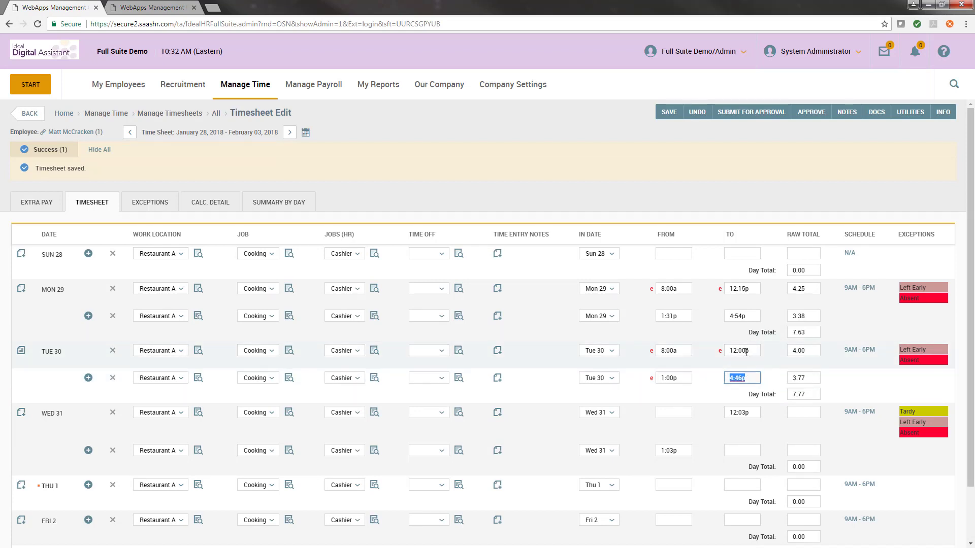
click(715, 367)
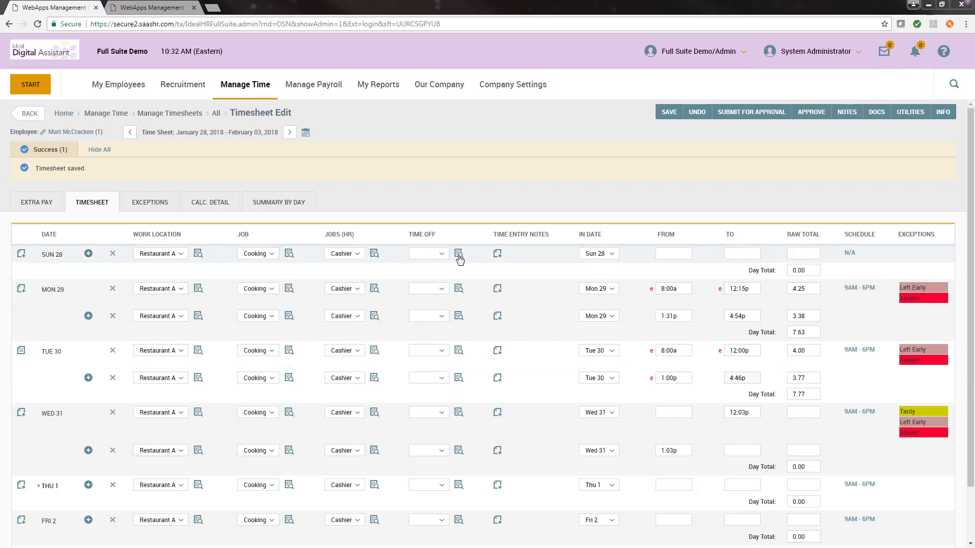
- Record 8.0 hours of Paid Time Off for Thursday 1 and save the timesheet
triple_click(40, 487)
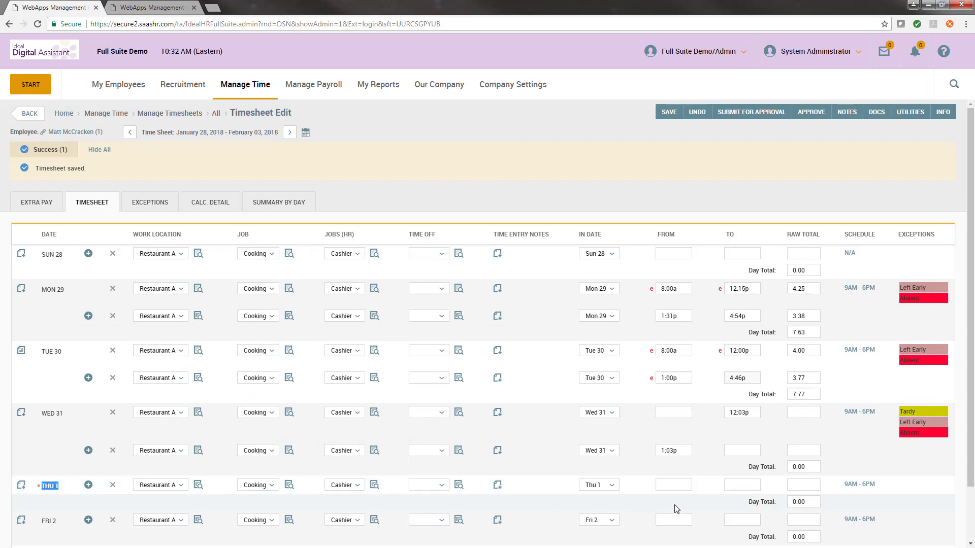
click(802, 487)
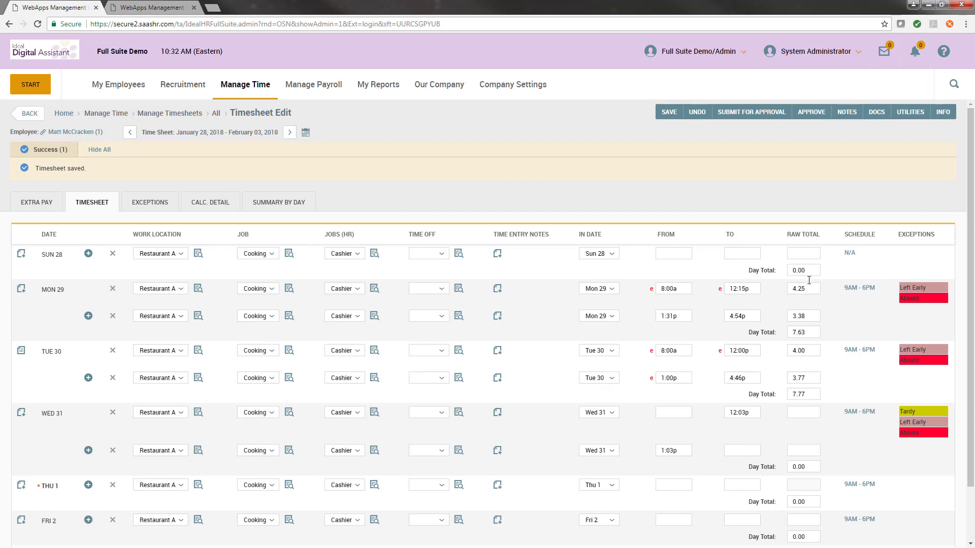
click(797, 483)
text(8)
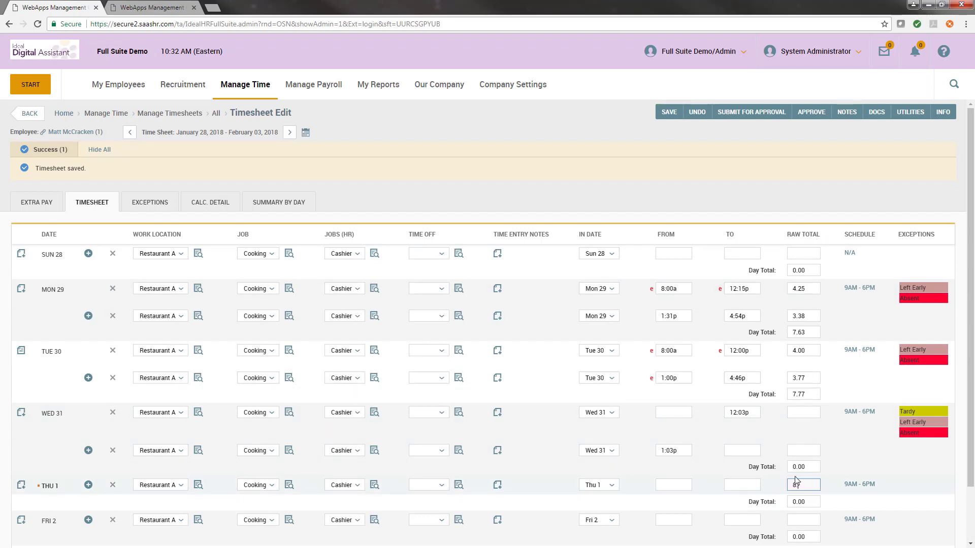
text(.0)
click(459, 488)
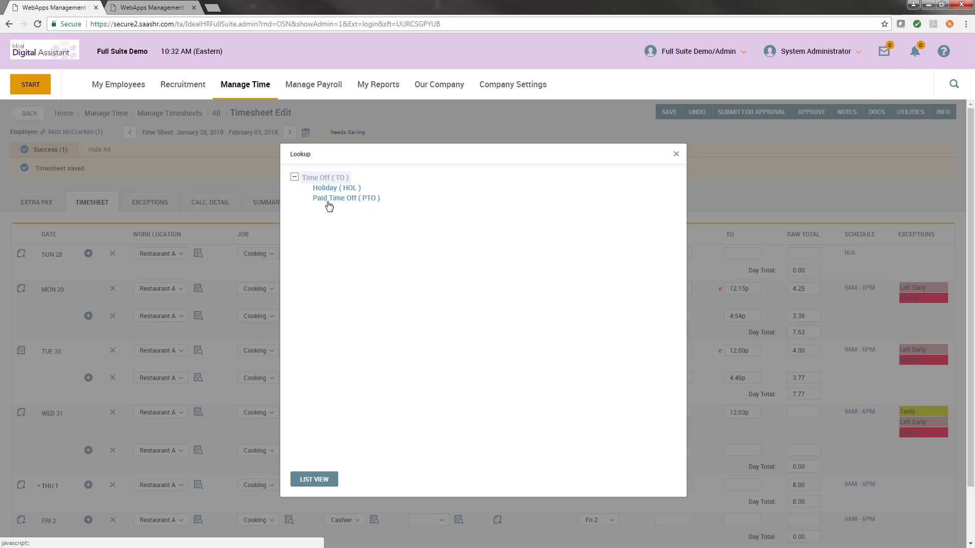
click(361, 202)
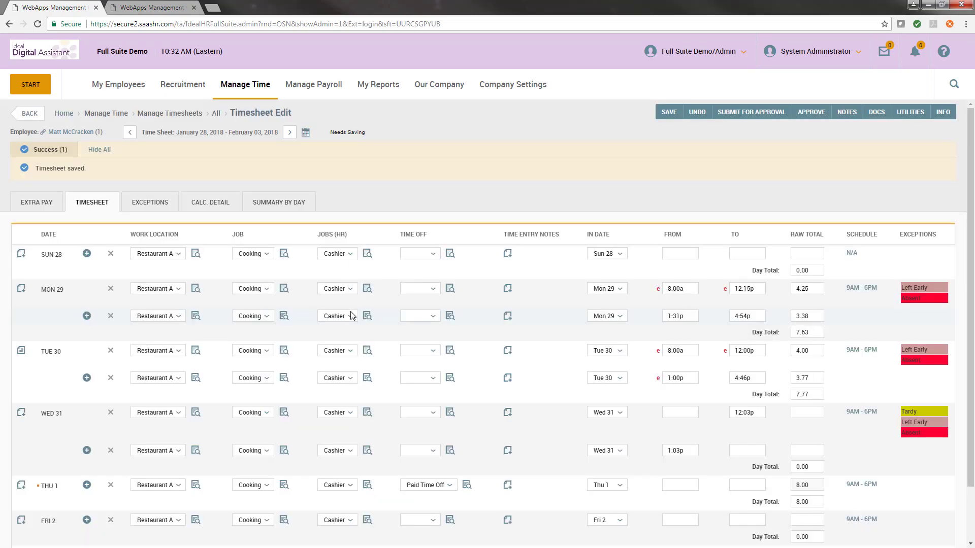
click(663, 112)
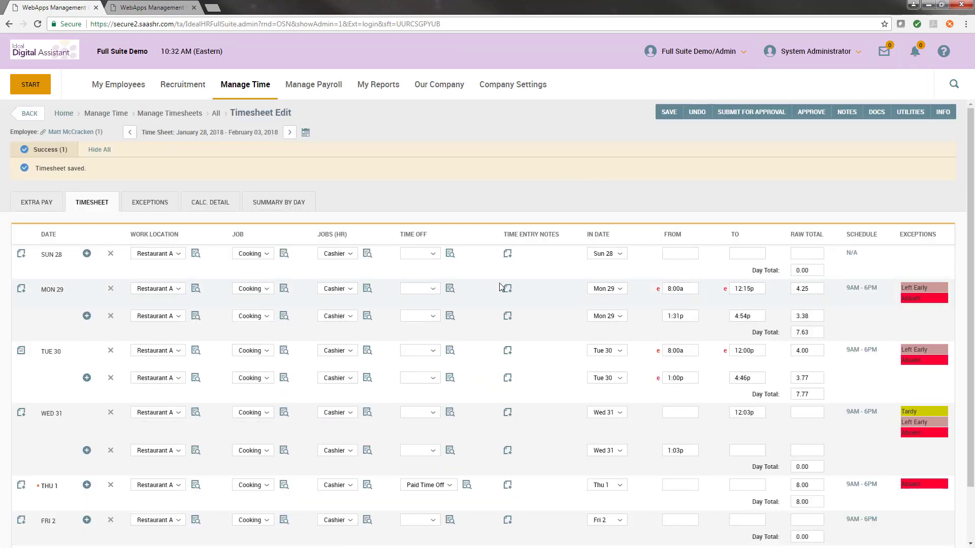
scroll(493, 315, down, 1)
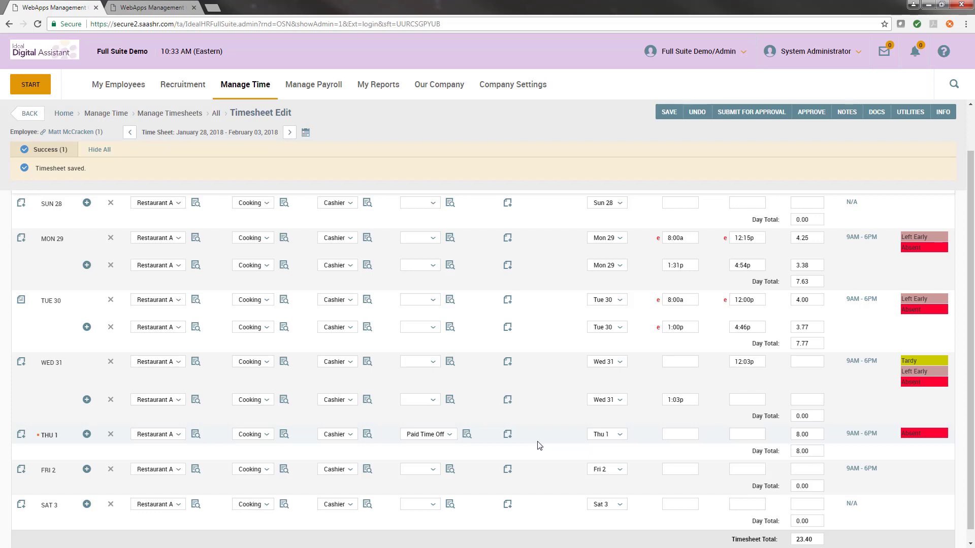
scroll(535, 469, up, 1)
scroll(534, 470, down, 1)
scroll(277, 485, up, 1)
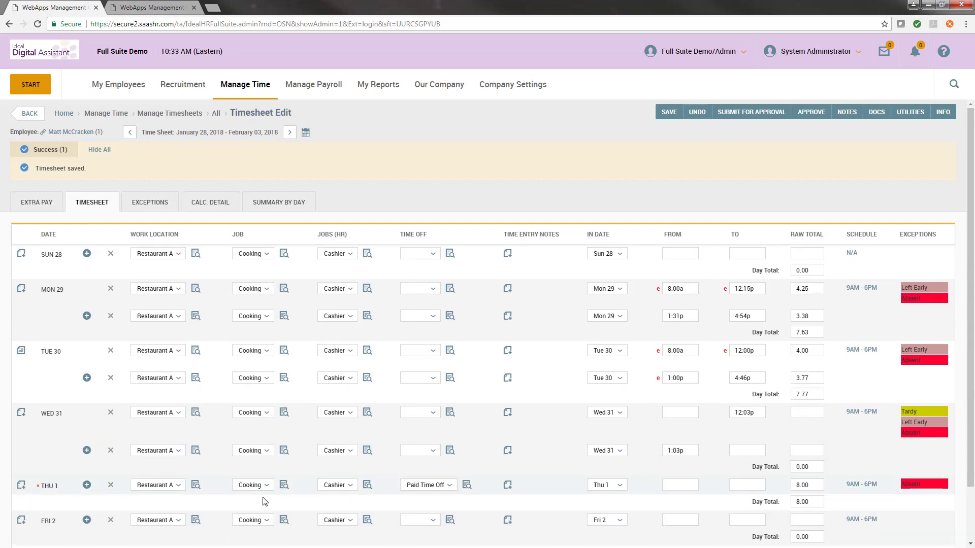
- Change the work location of Monday 29's second entry to Restaurant B and save the timesheet
drag(40, 289, 63, 289)
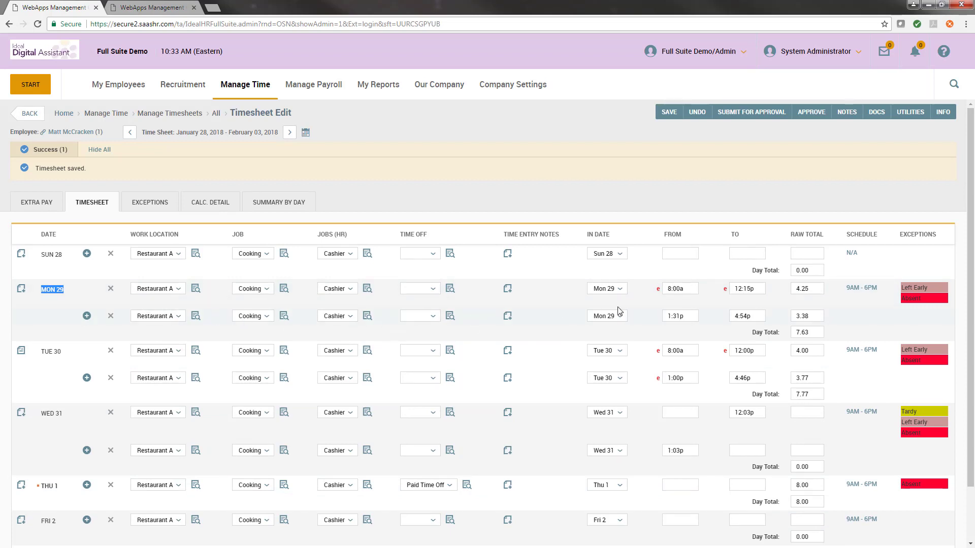
click(683, 291)
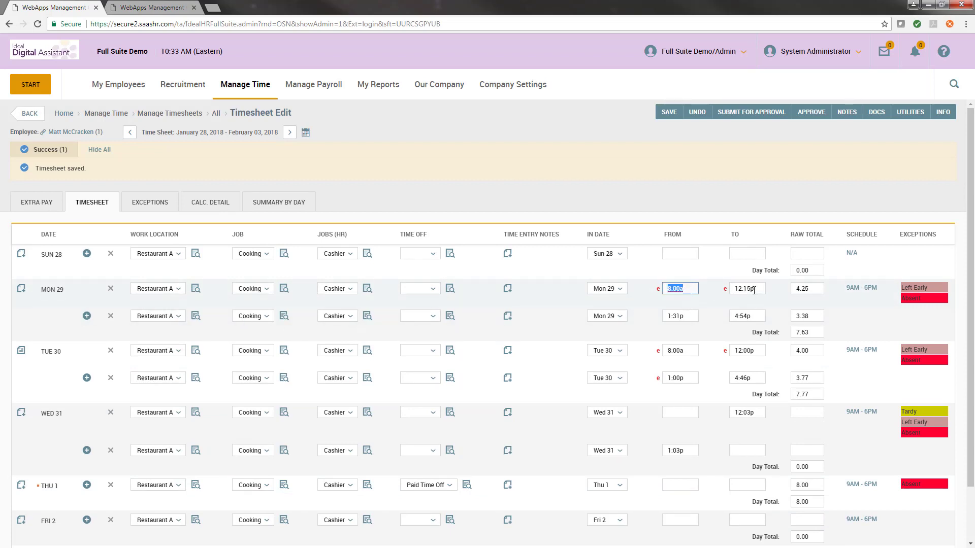
click(753, 290)
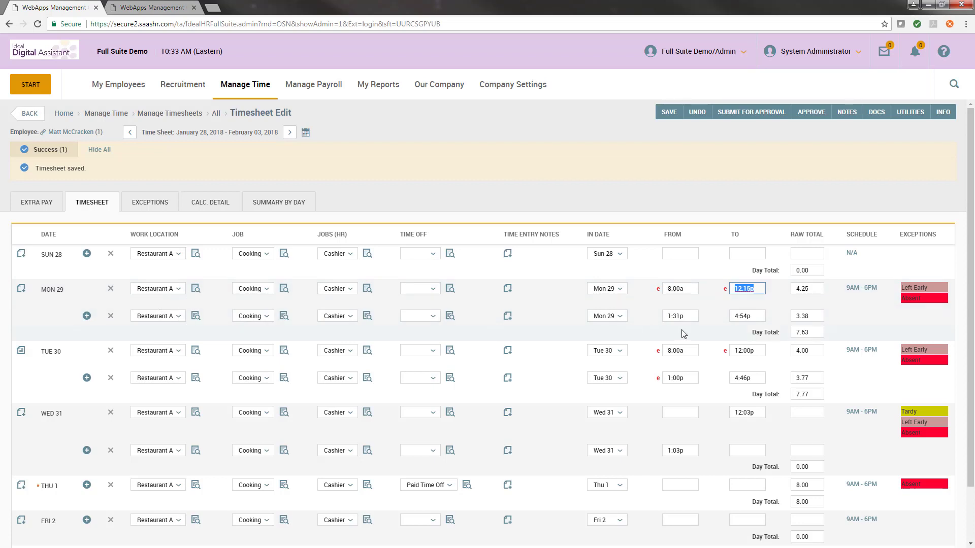
click(196, 317)
click(669, 112)
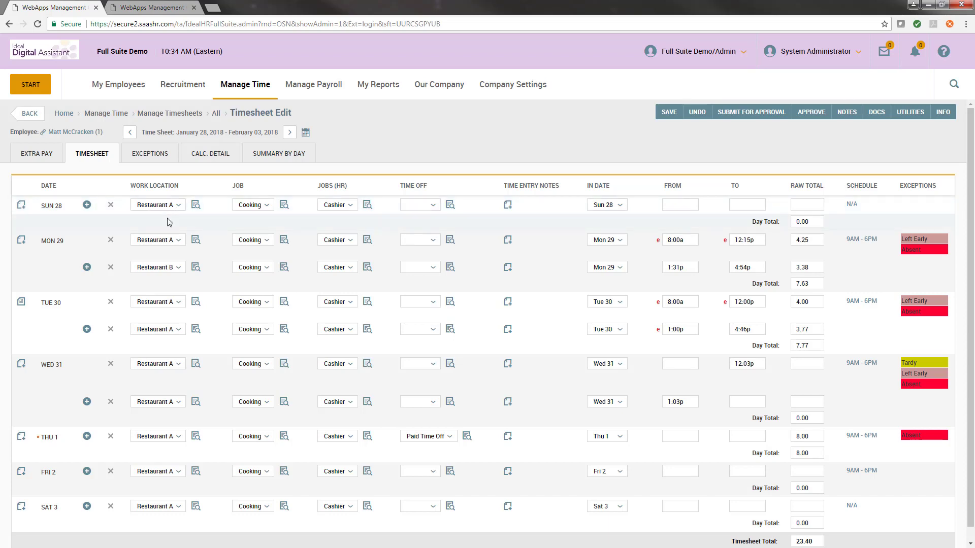
- Add the day note "This is a note in a timesheet. Employee forgot to clock in at 8am." to Monday 29 and save it
click(21, 242)
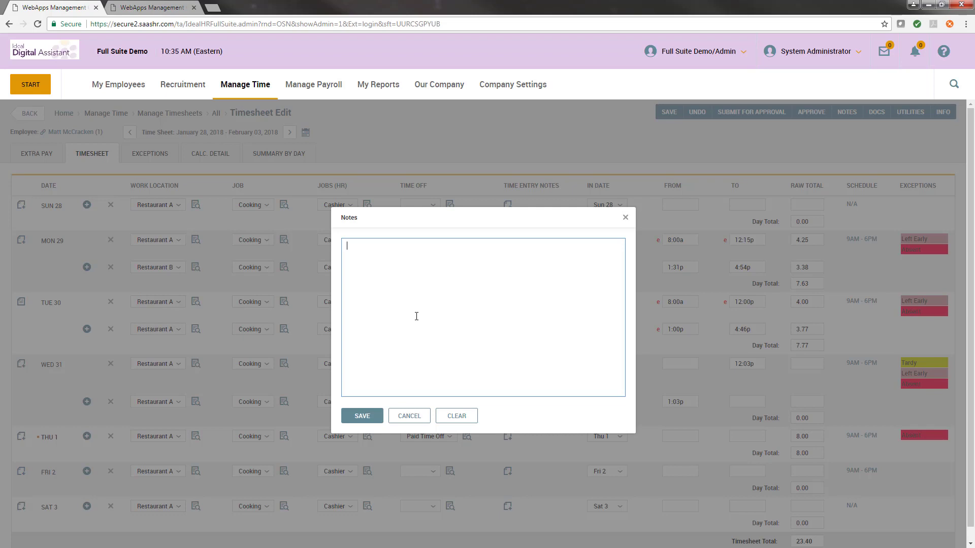
text(This is a note in a timesheet.  Employee forgot to clock in at 8am.)
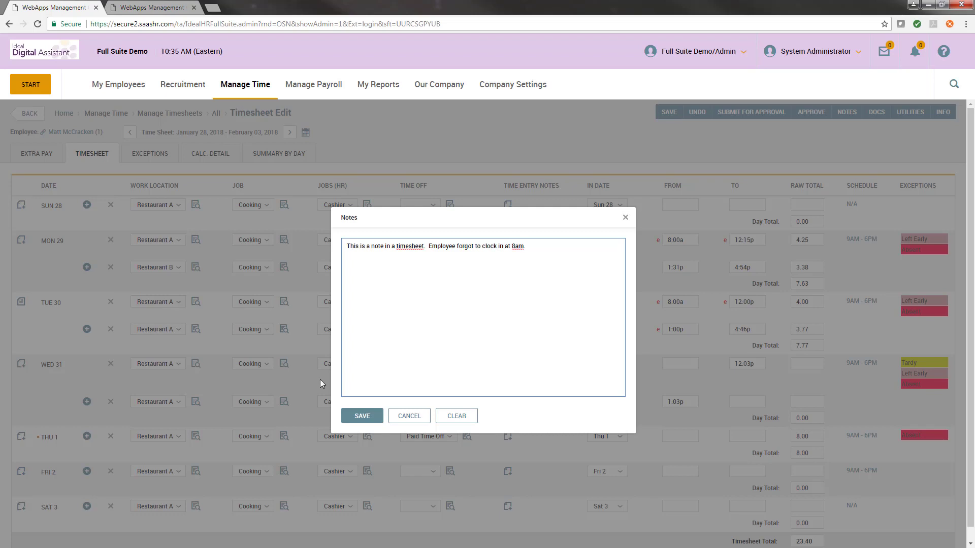
click(360, 416)
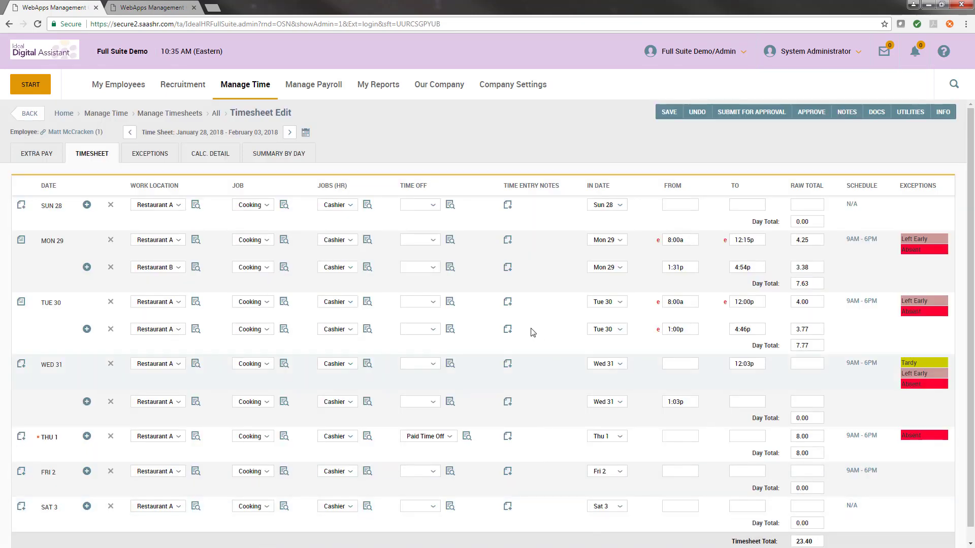
- Reopen Monday 29's day note to review its text, and close it without adding another
click(21, 241)
drag(437, 279, 480, 289)
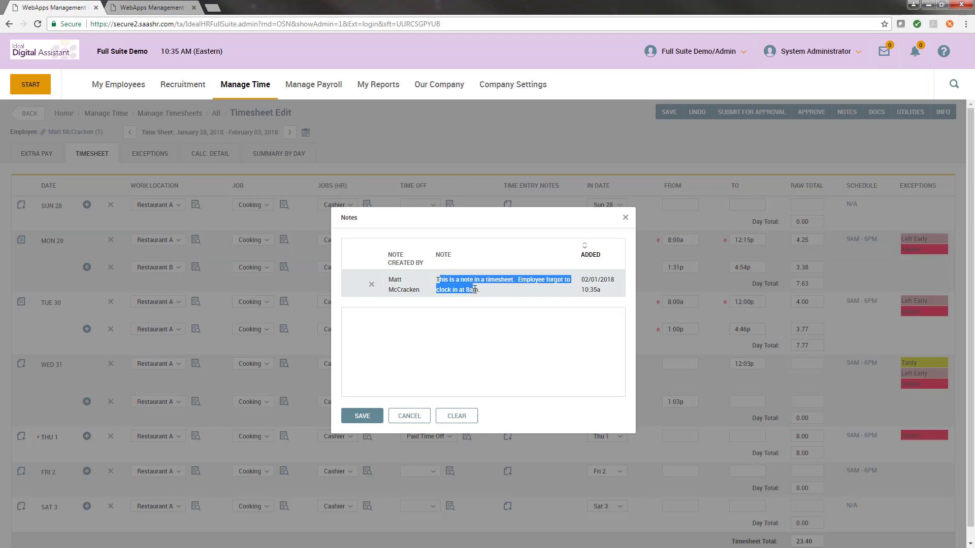
click(481, 292)
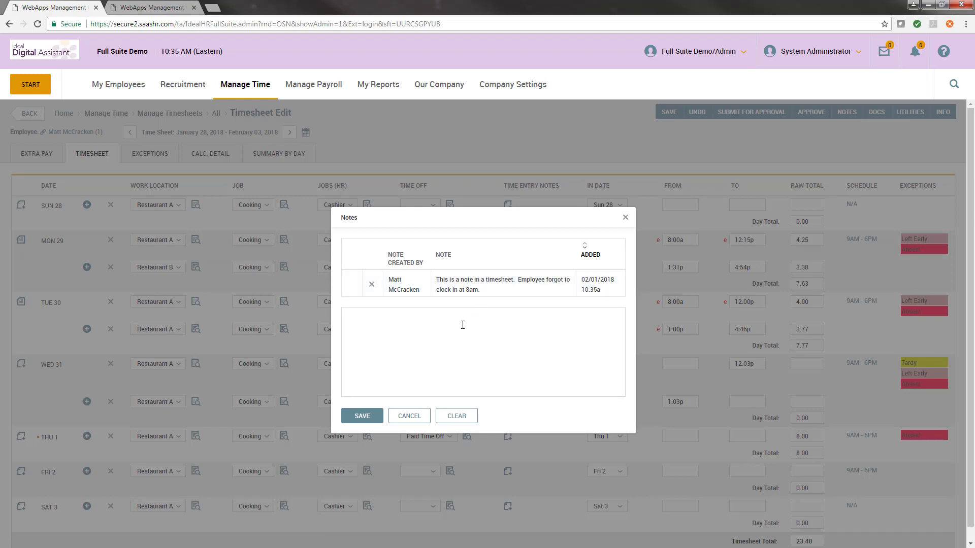
click(423, 418)
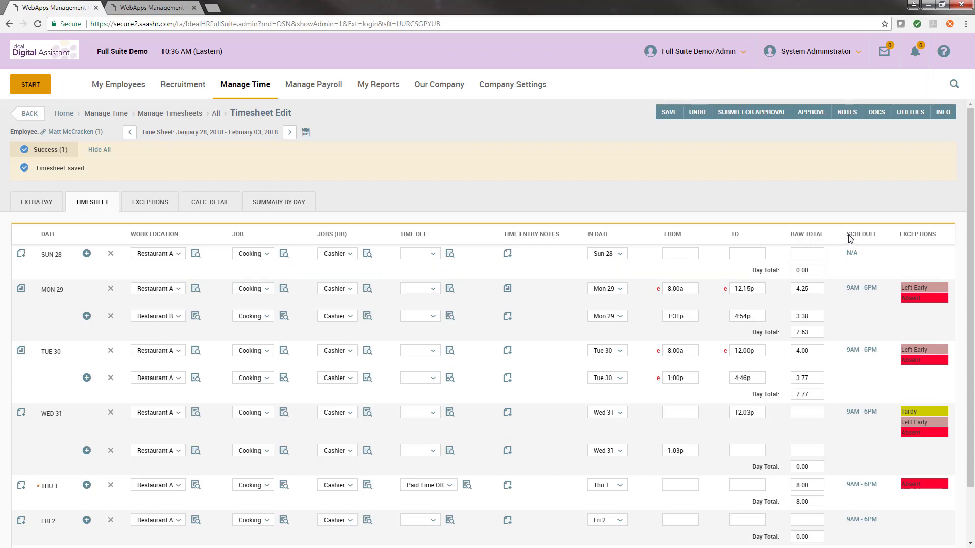
- Change Monday 29's schedule type to 8AM - 5PM and save the schedule settings
scroll(878, 185, down, 1)
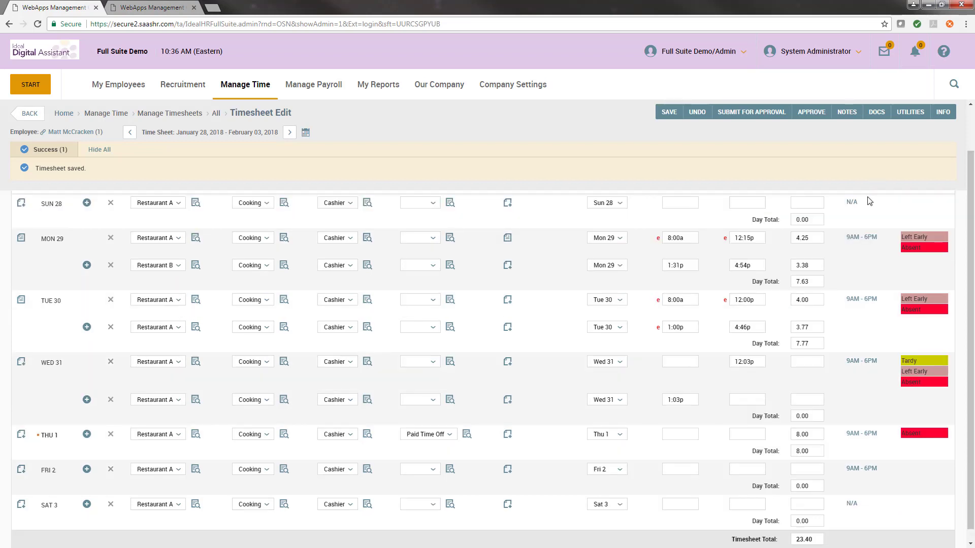
mouse_move(859, 239)
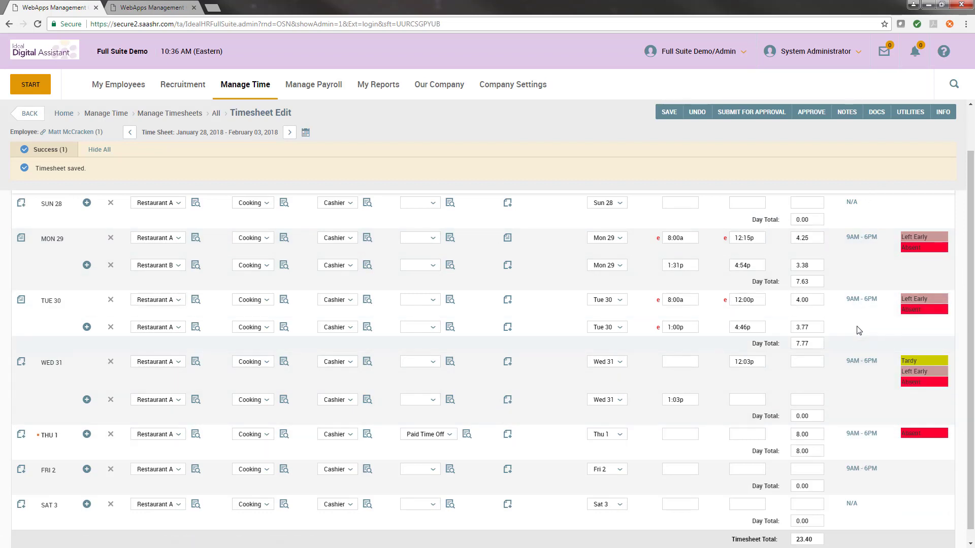
click(868, 239)
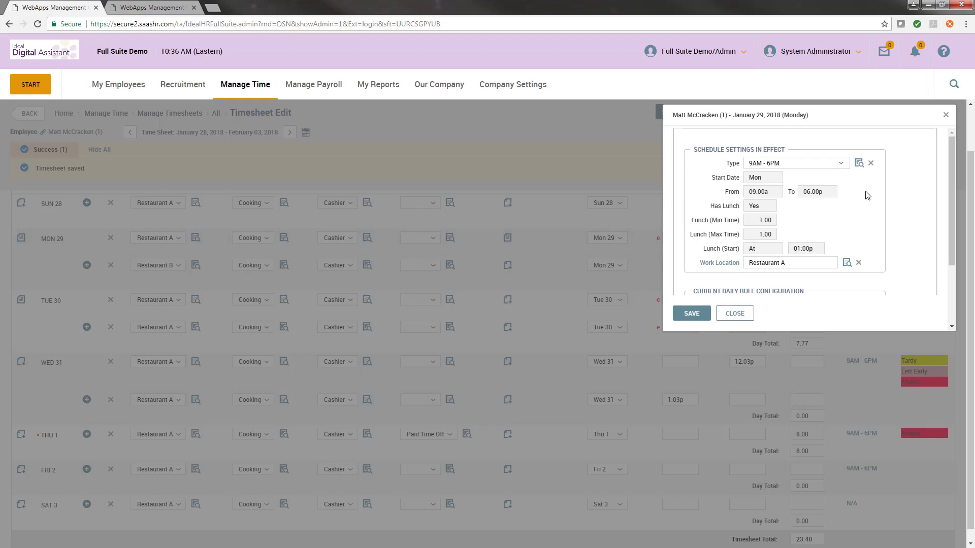
click(840, 164)
scroll(797, 228, down, 1)
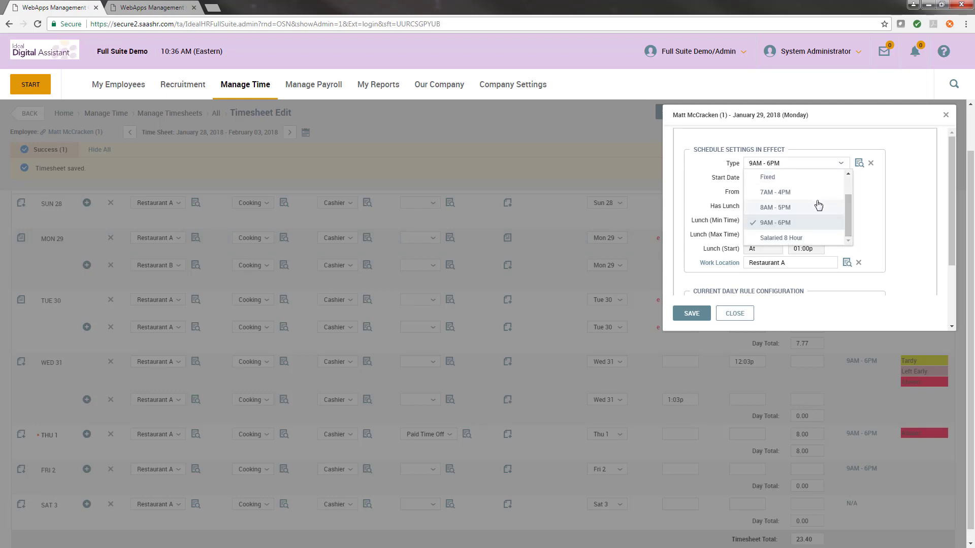
click(778, 211)
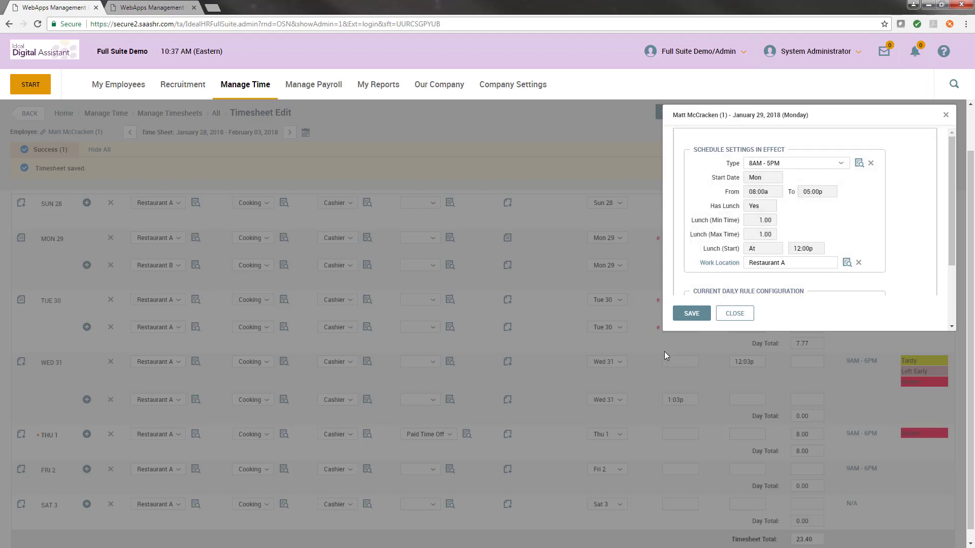
click(691, 313)
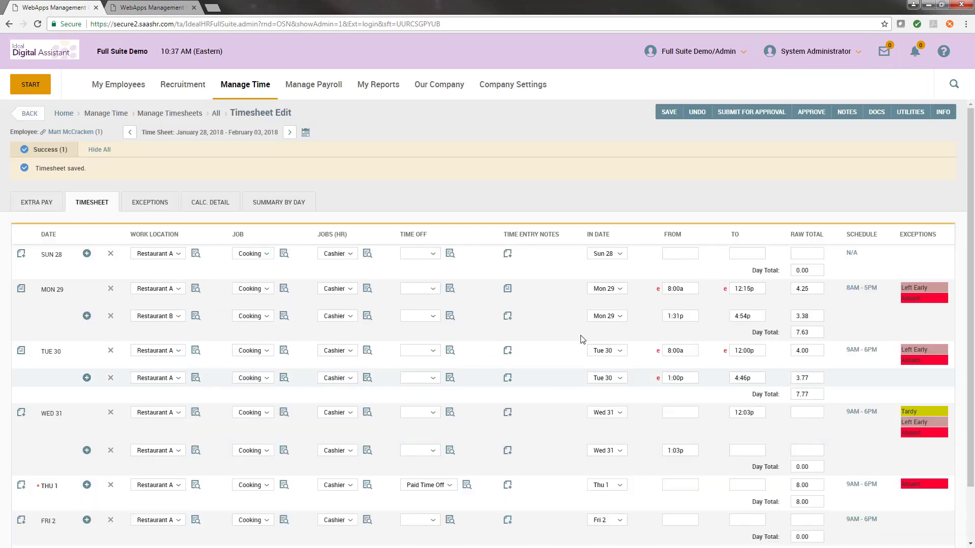
- Change Monday 29's schedule type to Fixed, set its hours from 7:30a to 5:30, and save the schedule settings
click(870, 293)
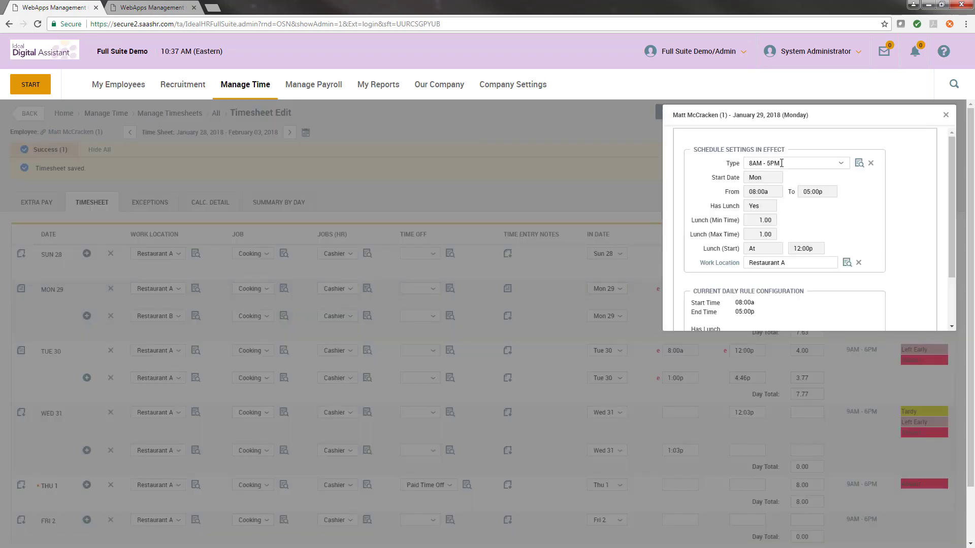
click(841, 164)
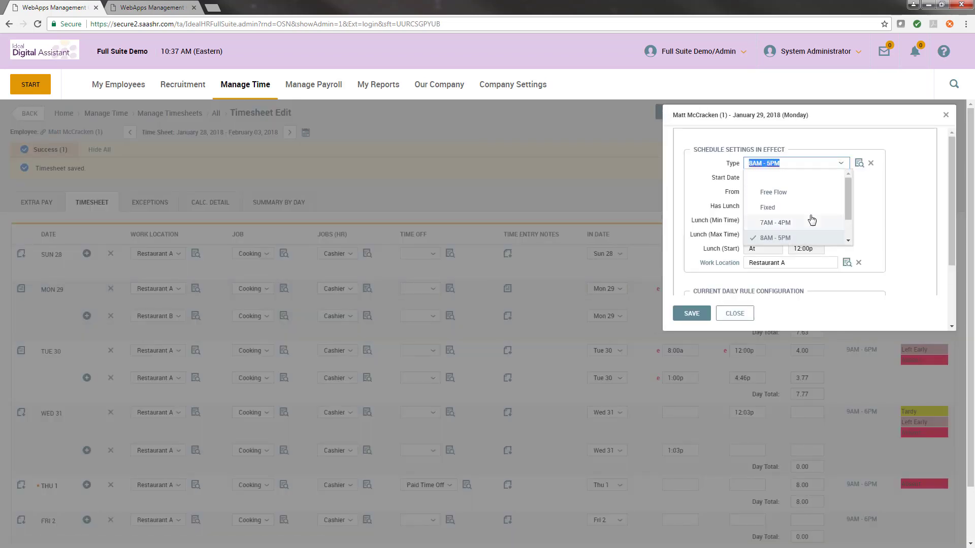
scroll(802, 213, down, 1)
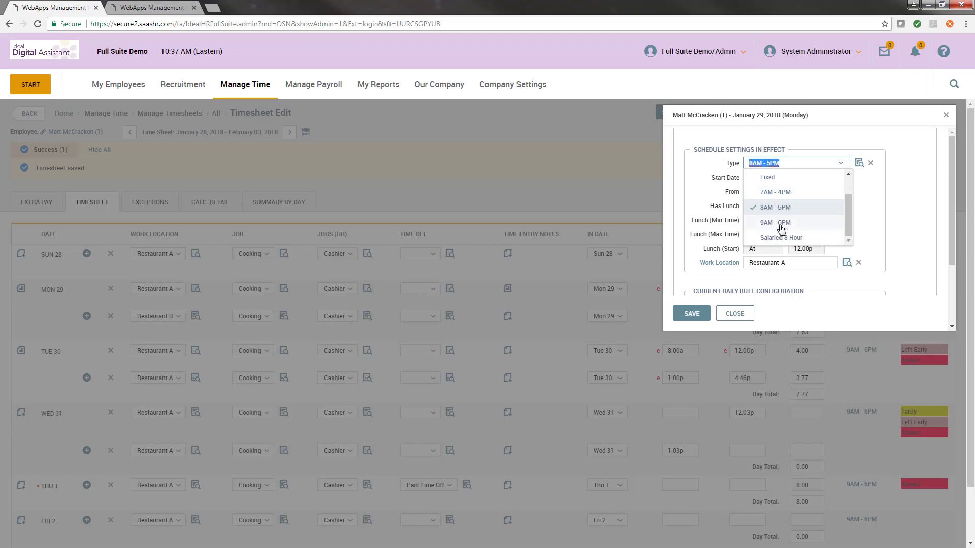
scroll(781, 217, up, 1)
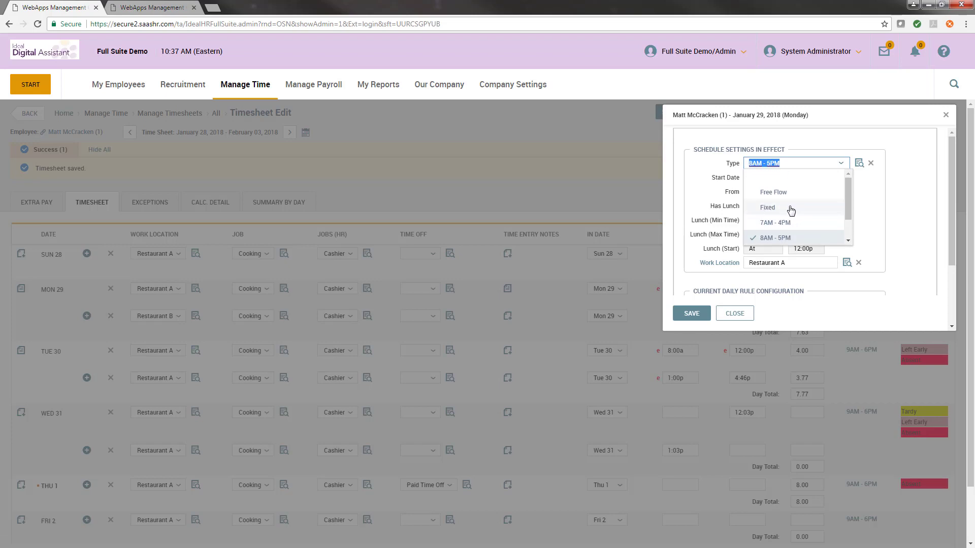
click(787, 208)
click(759, 192)
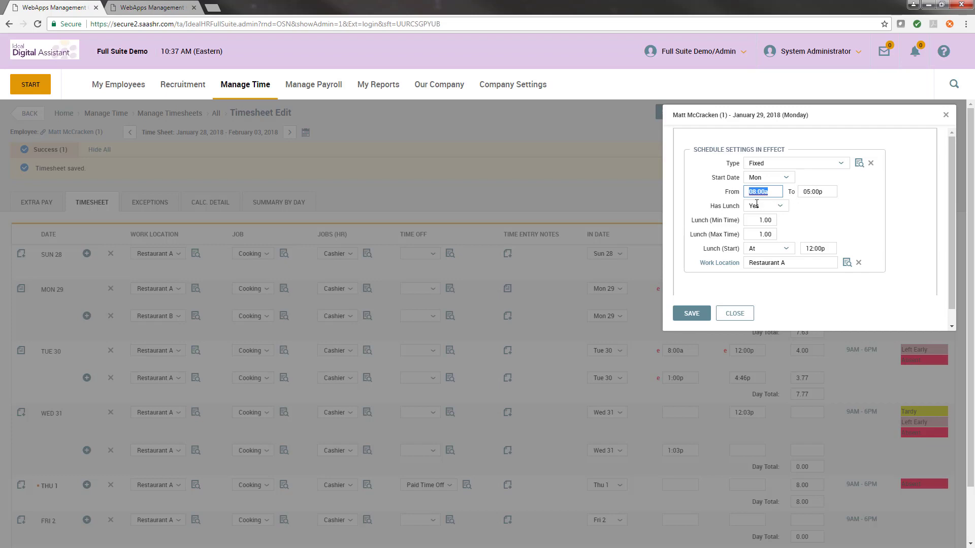
text(7:30a)
key(Tab)
text(5:30)
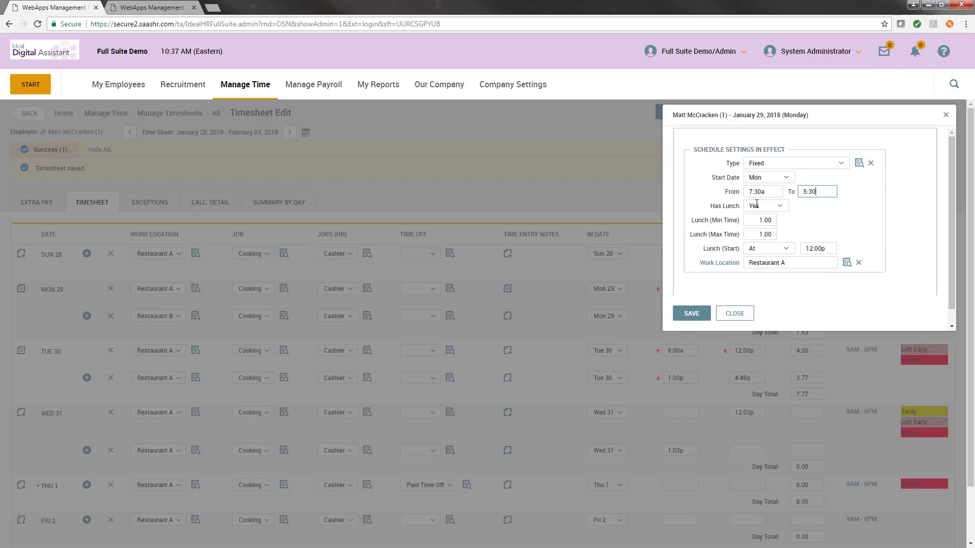
click(691, 314)
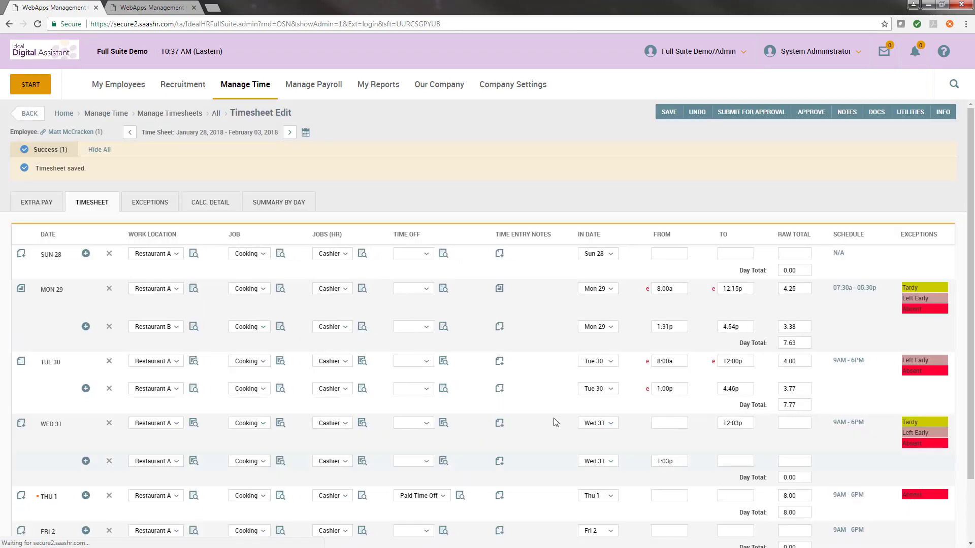
drag(879, 291, 831, 295)
click(836, 309)
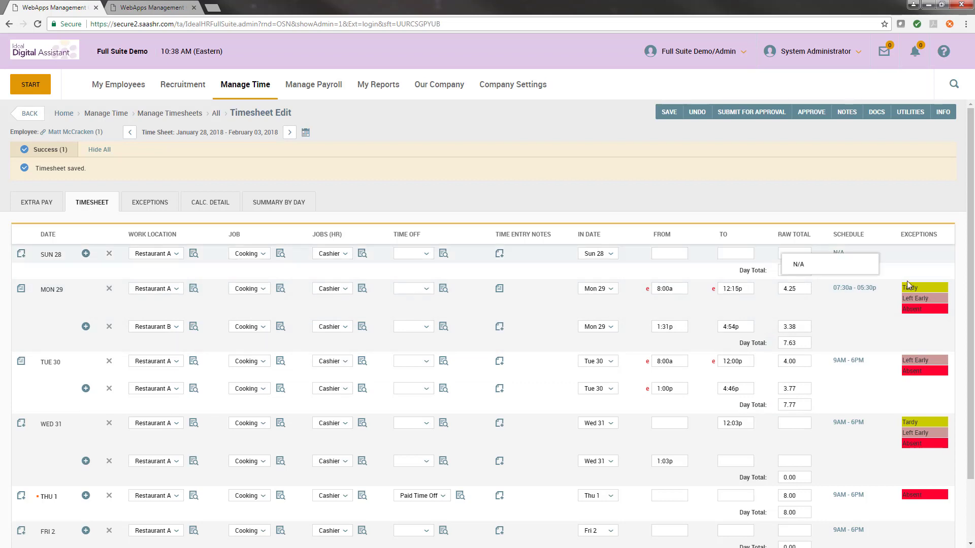
scroll(912, 273, down, 3)
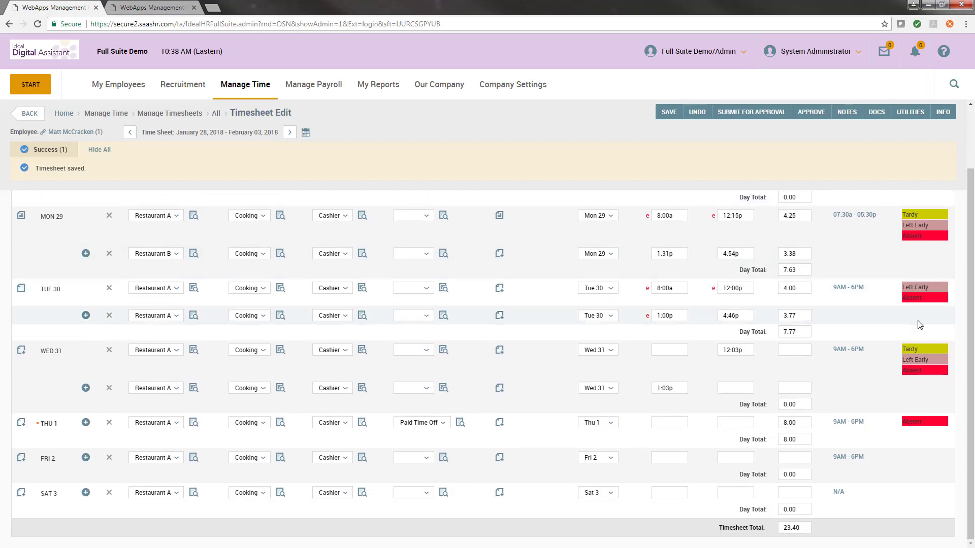
scroll(919, 323, up, 3)
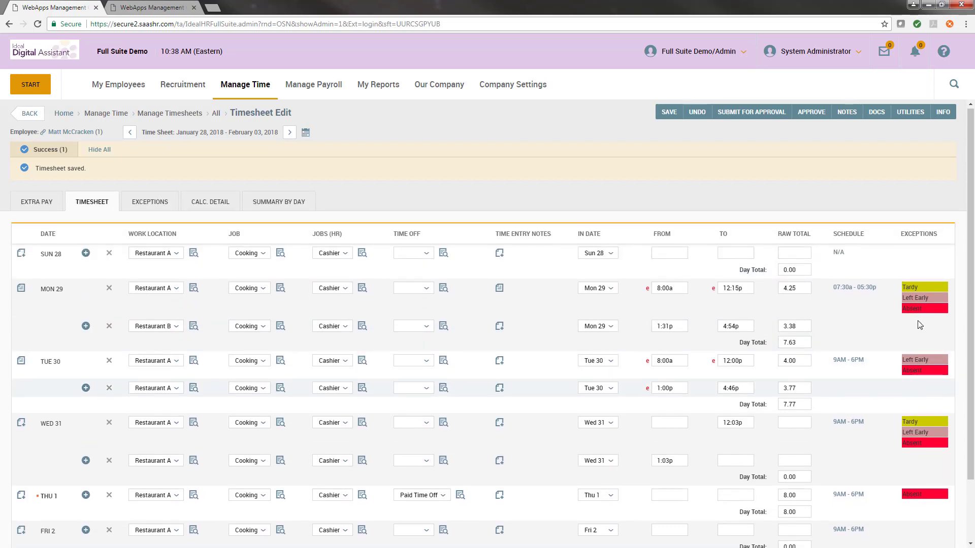
- Clear the Tardy exception for Monday 01/29/2018, save the timesheet, and return to the time entries
click(150, 204)
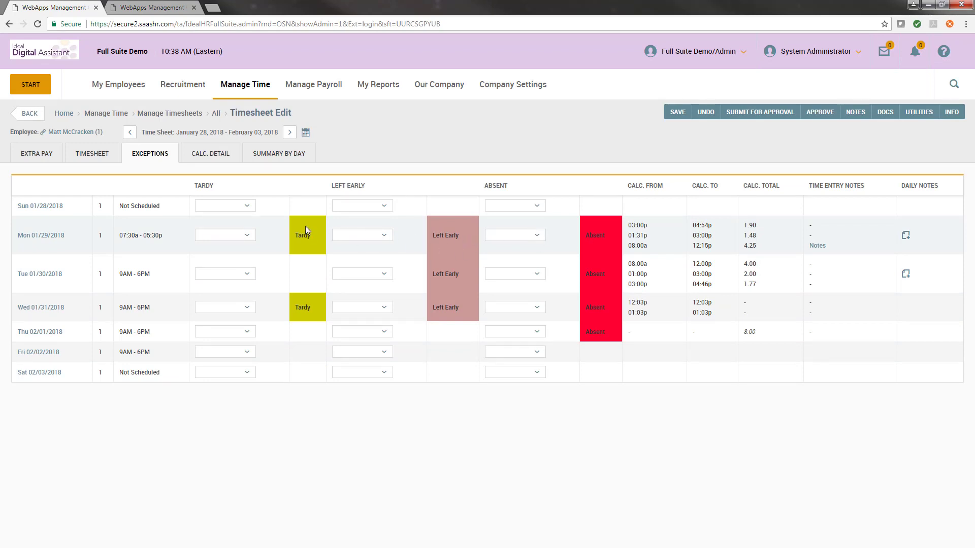
click(246, 236)
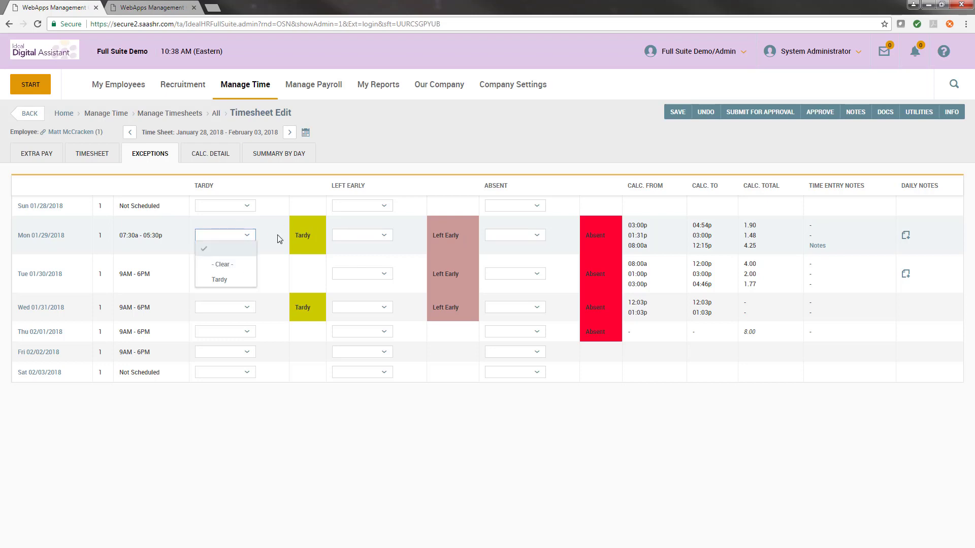
click(240, 264)
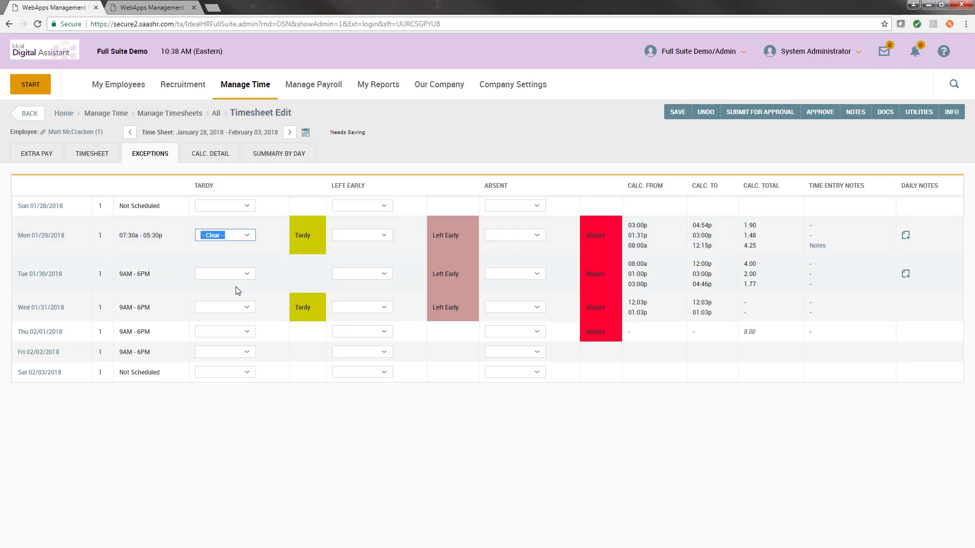
click(677, 112)
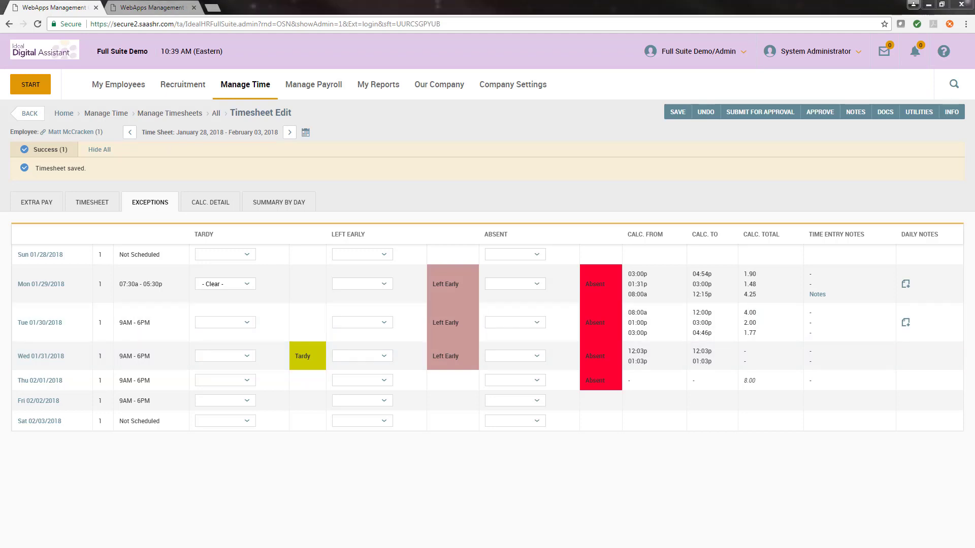
click(92, 202)
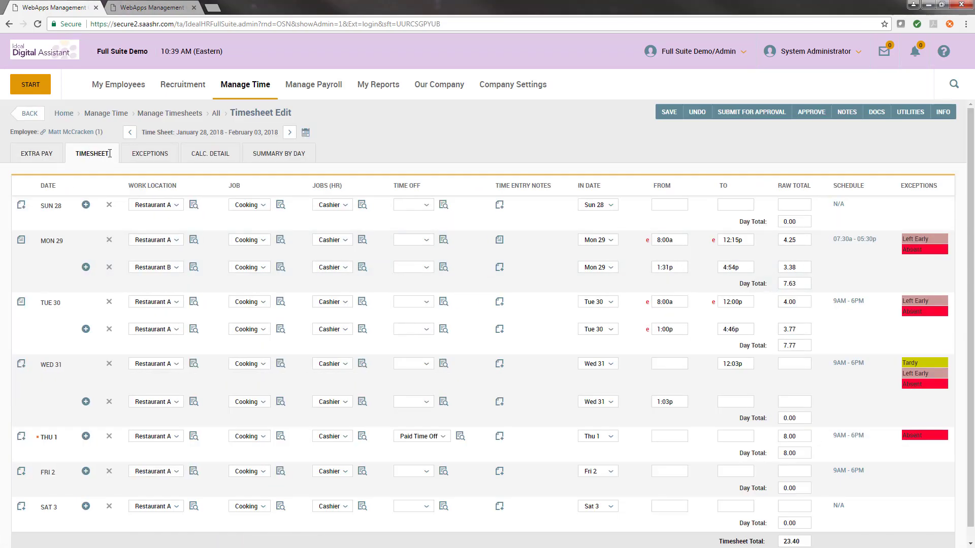
- In the extra pay entries, set the Expense Reimbursement's cost center to Restaurant B and its amount to 20.00, and save
click(40, 158)
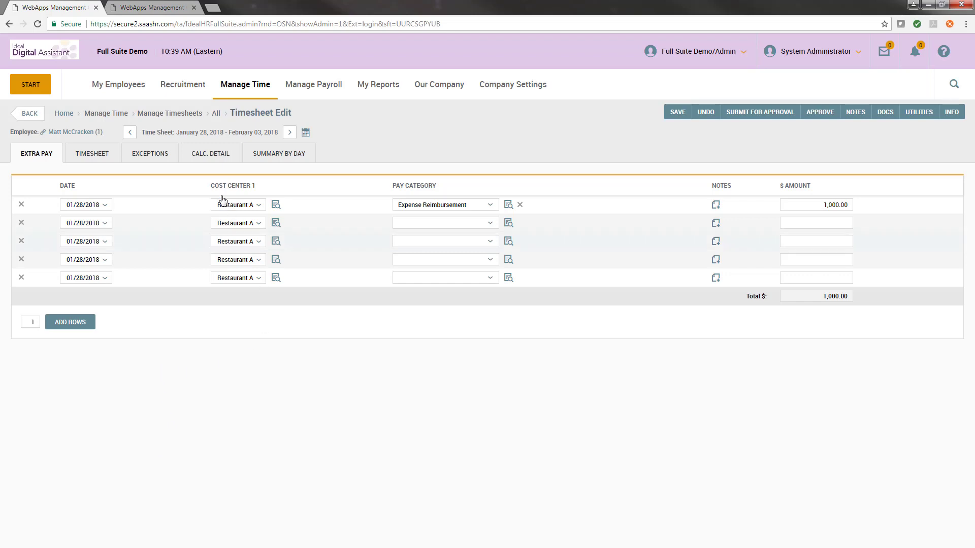
click(276, 206)
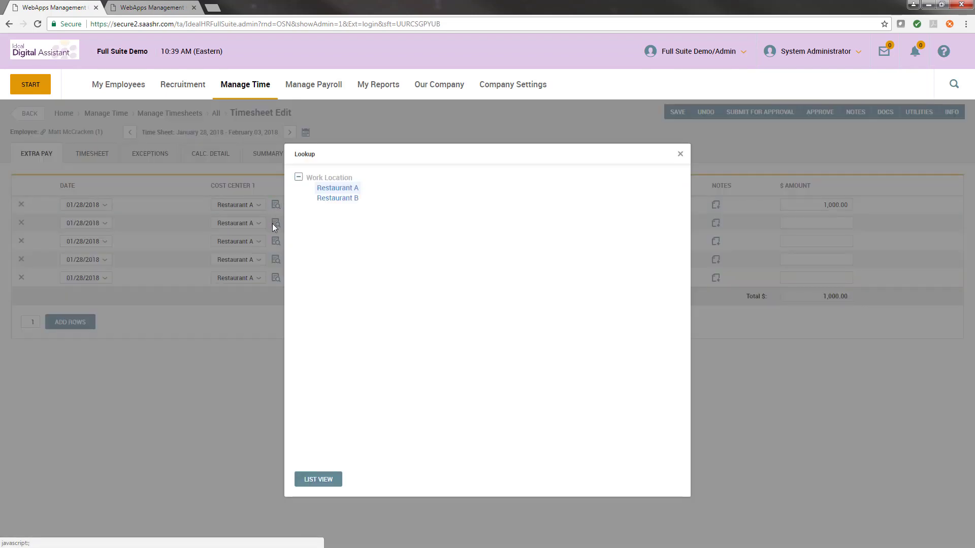
click(338, 199)
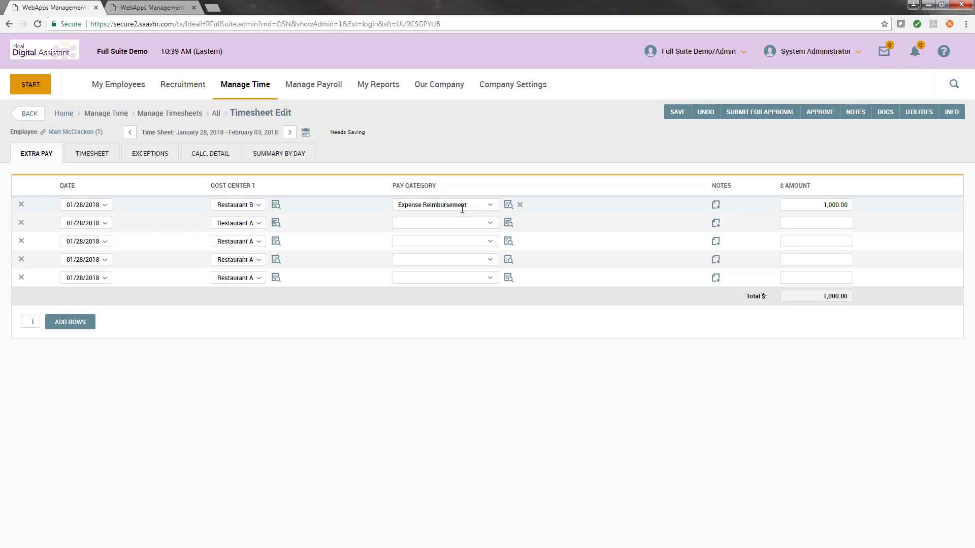
click(829, 204)
text(20.0)
click(678, 112)
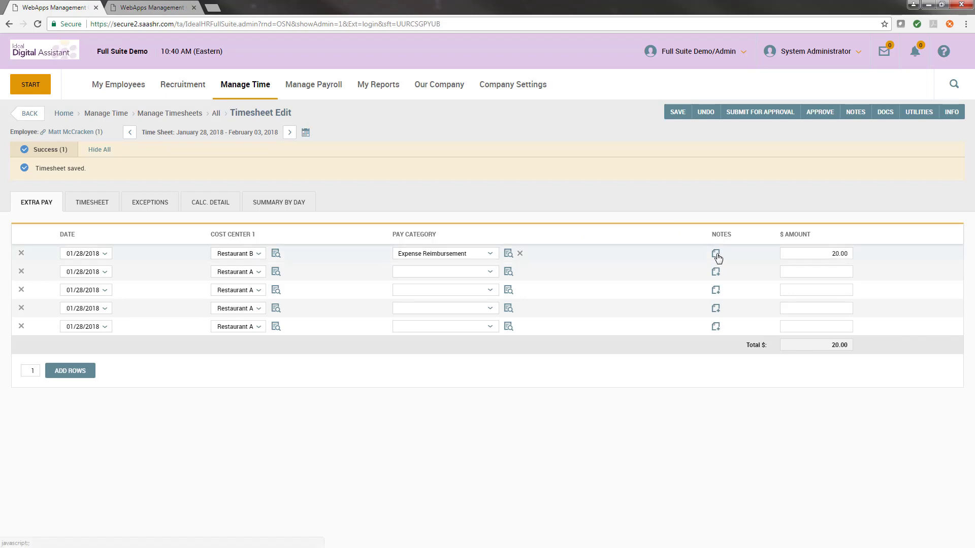
- Add the note "This was for a meal on a trip." to the Expense Reimbursement entry and save the timesheet
click(716, 272)
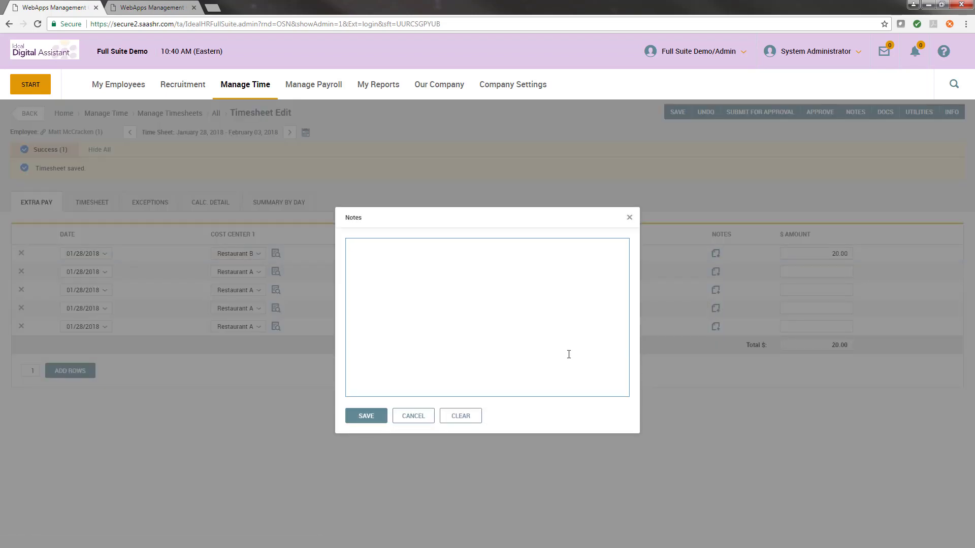
text(This was for a meal on a trip.)
click(367, 414)
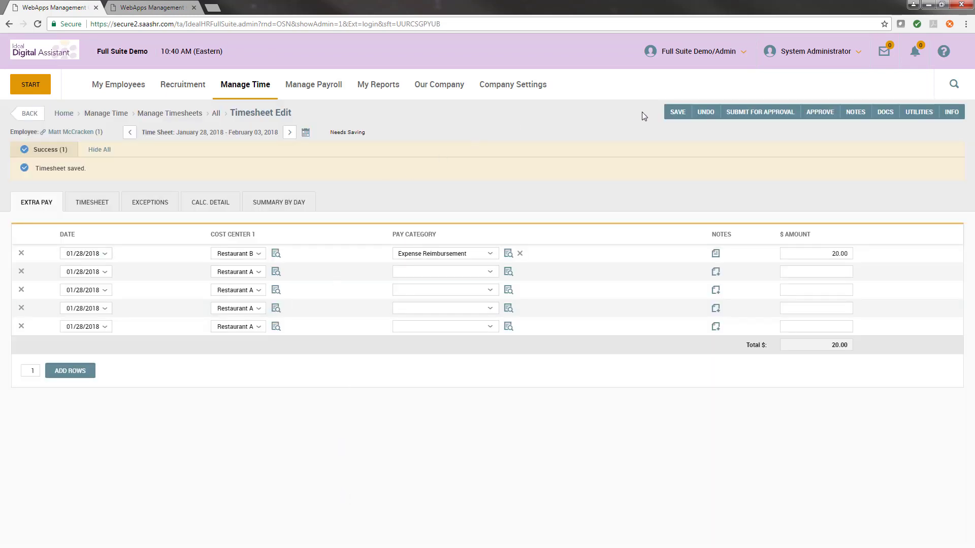
click(673, 113)
- Examine the calculated totals and the weekly and pay period running totals in the timesheet's calculation detail
click(214, 203)
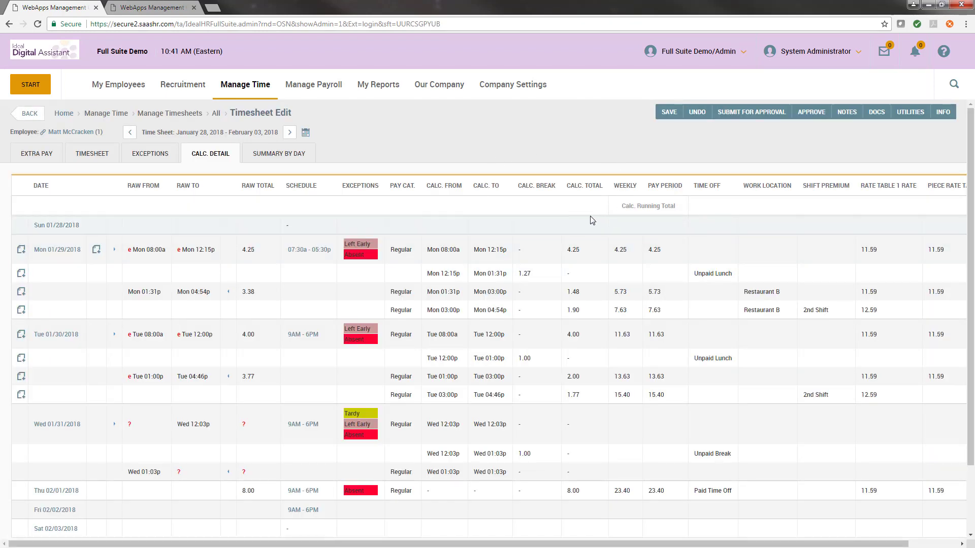
drag(566, 186, 605, 187)
click(587, 251)
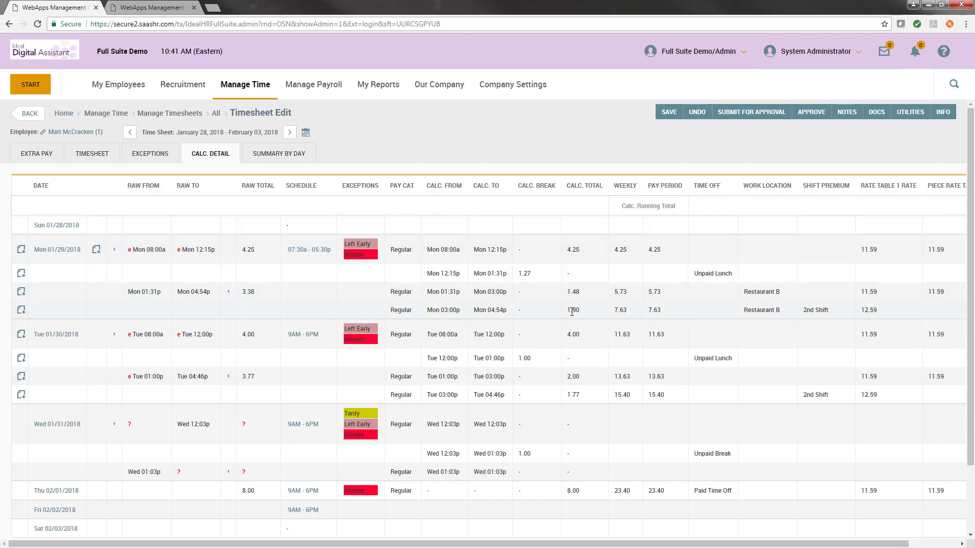
drag(619, 186, 636, 186)
click(617, 187)
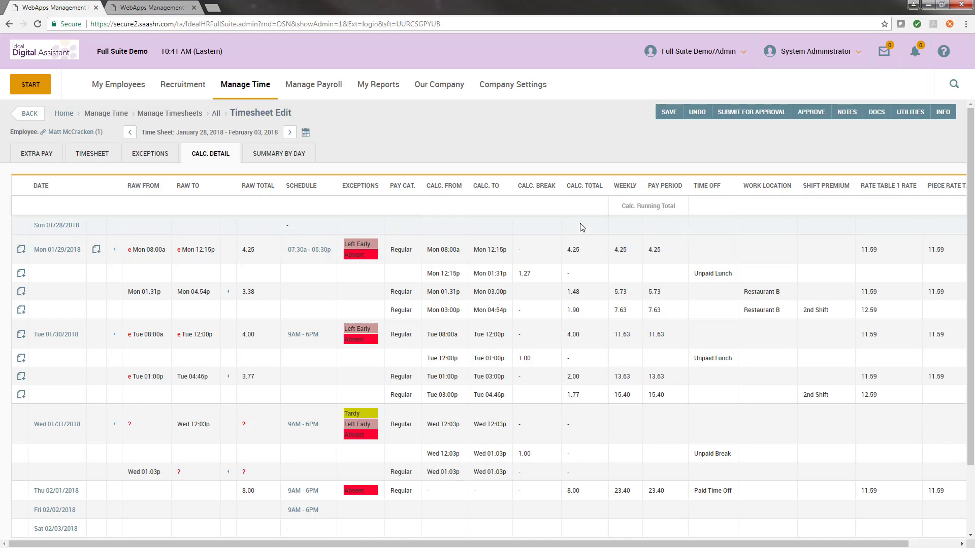
double_click(620, 250)
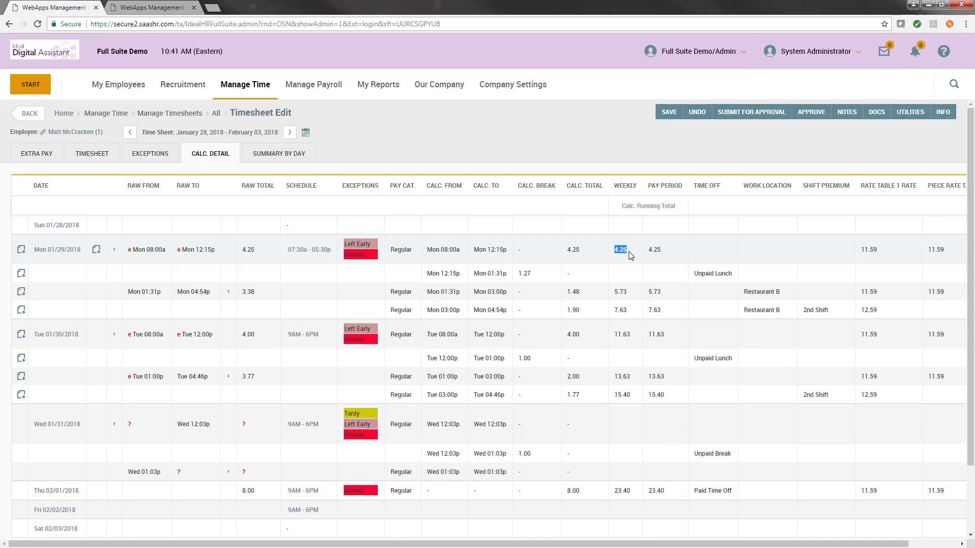
double_click(620, 292)
double_click(620, 309)
double_click(623, 334)
double_click(622, 376)
double_click(623, 395)
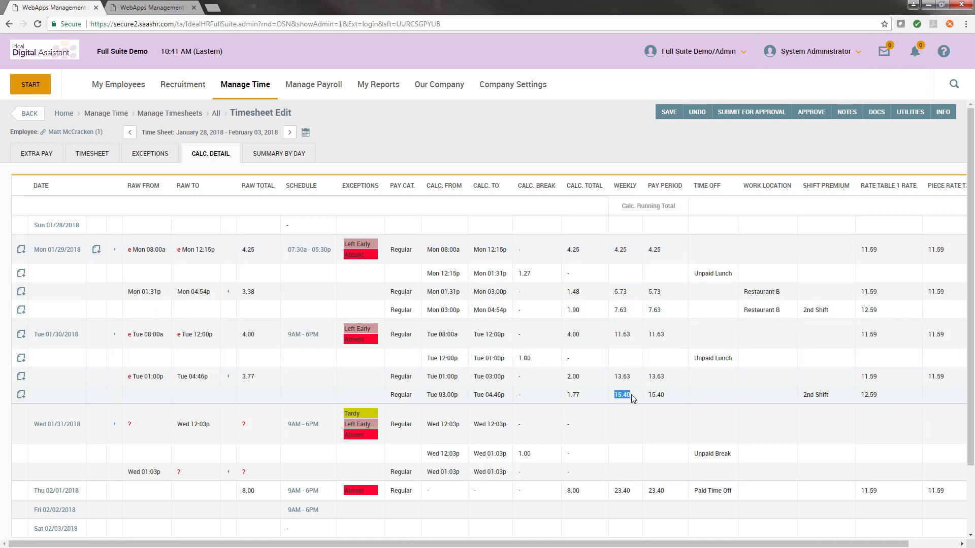
click(667, 186)
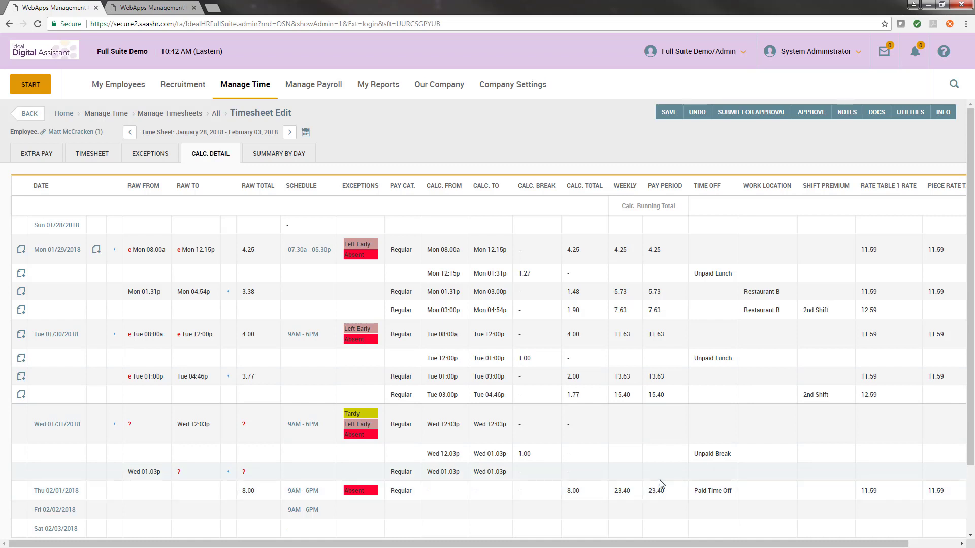
scroll(659, 480, down, 3)
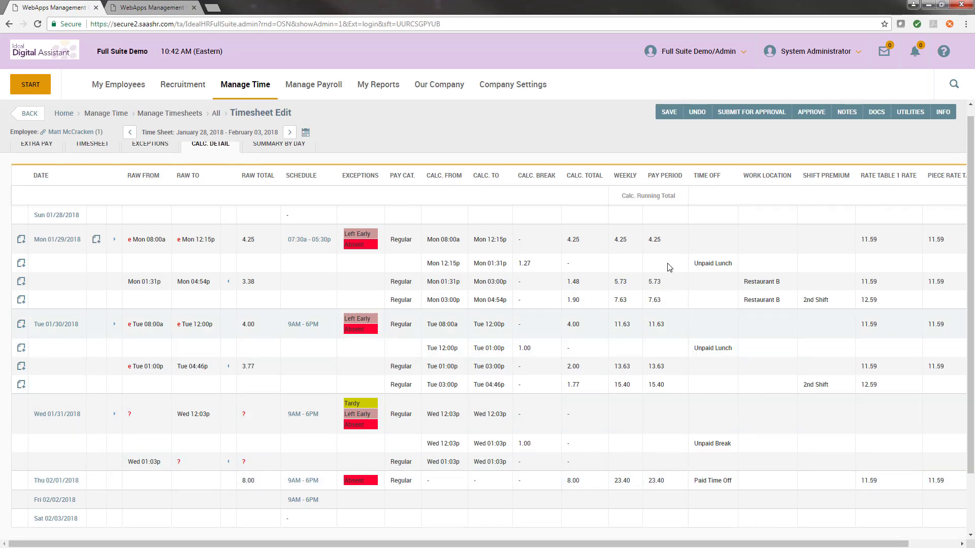
scroll(616, 360, up, 3)
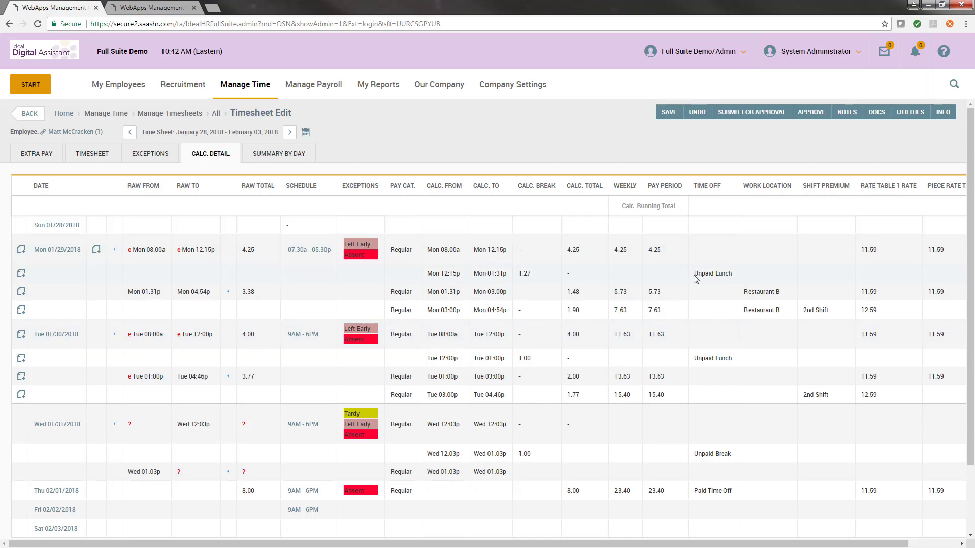
- Examine the time off, work location, shift premium and rate columns in the calculation detail
drag(694, 274, 724, 276)
drag(695, 454, 732, 454)
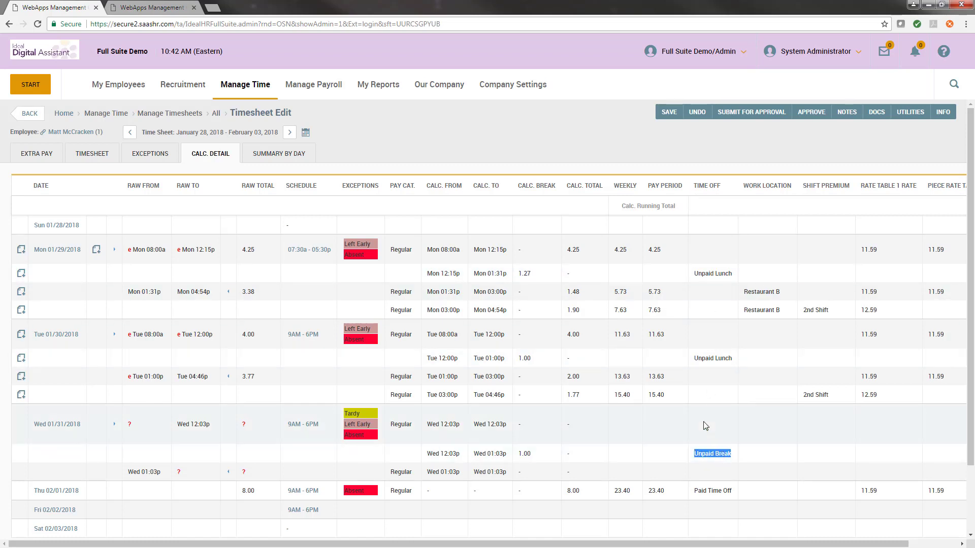
drag(697, 491, 731, 492)
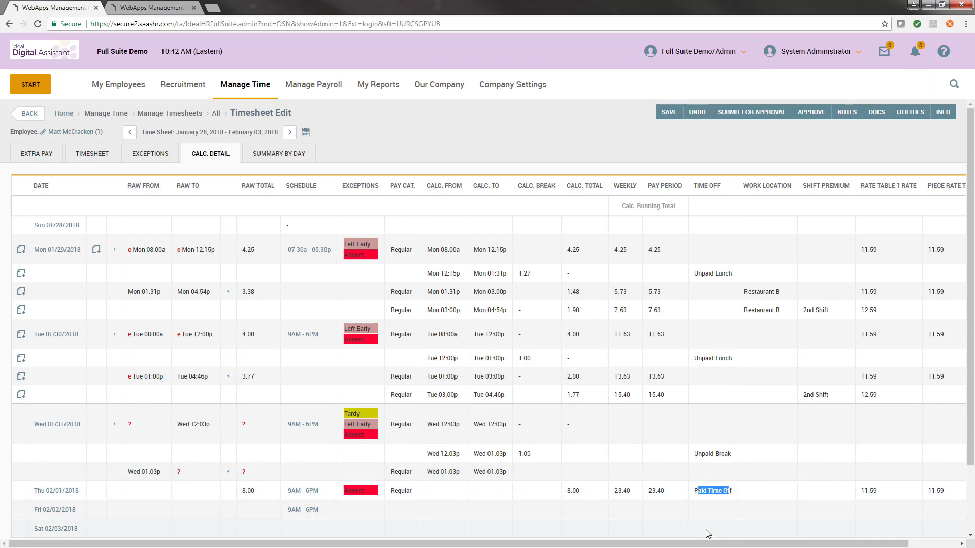
drag(757, 545, 807, 545)
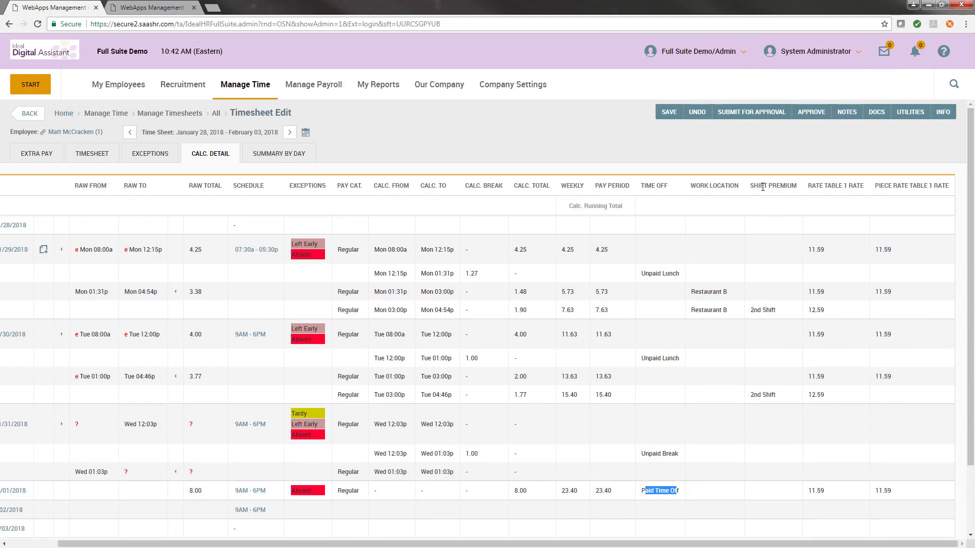
drag(690, 188, 740, 194)
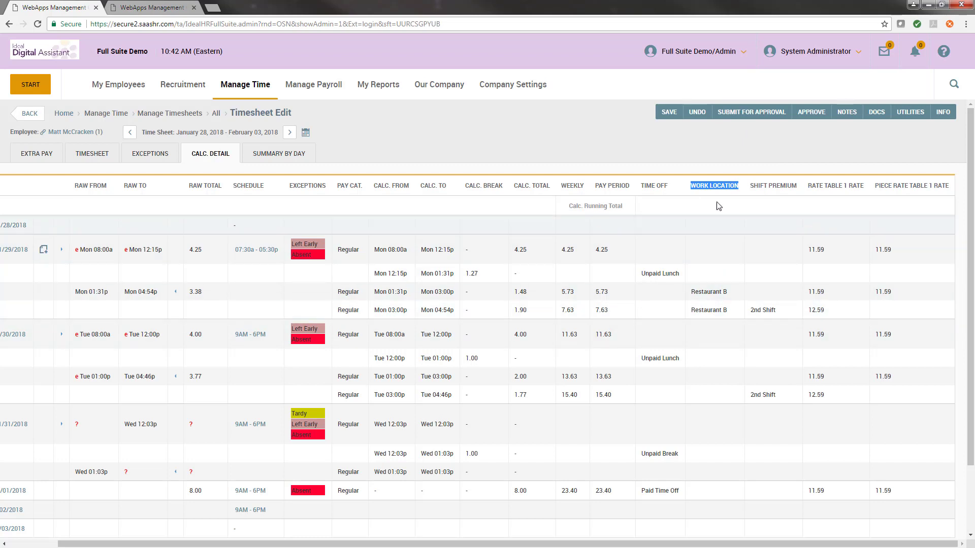
click(706, 185)
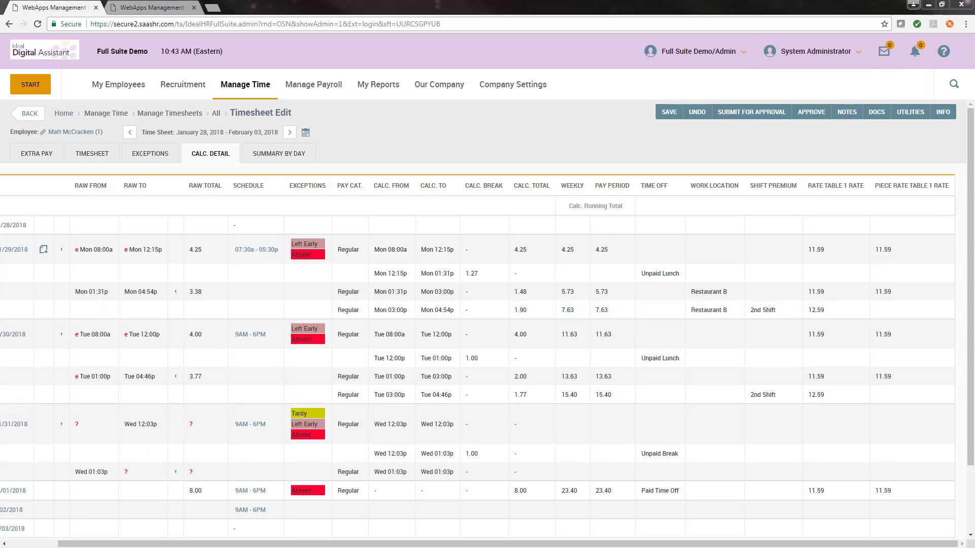
- Examine the regular, paid time off, calculated total and incomplete columns in the timesheet's summary by day
click(294, 152)
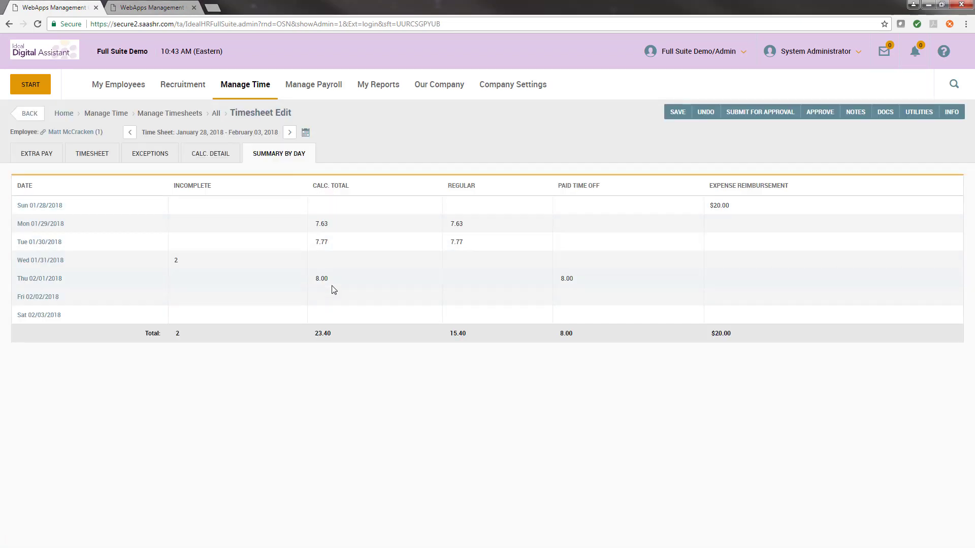
drag(448, 186, 477, 187)
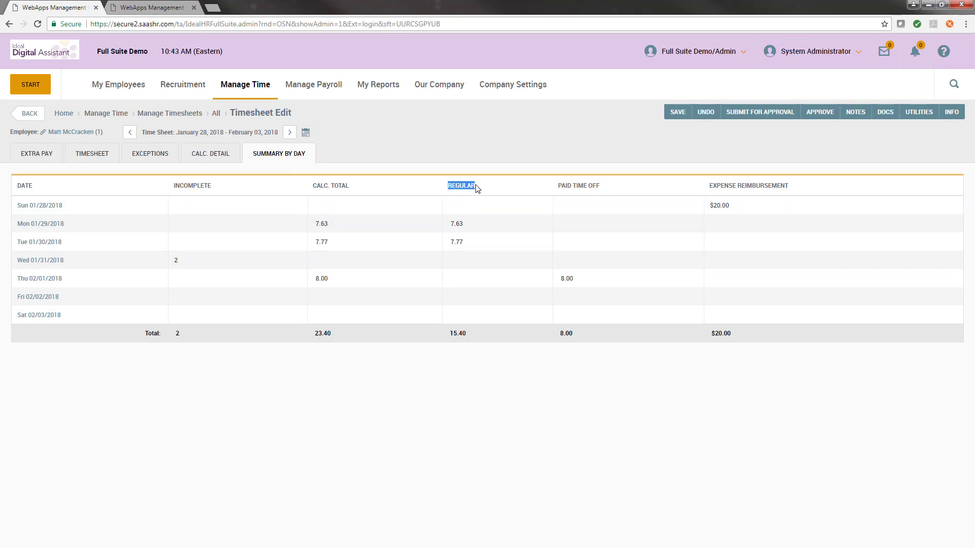
click(467, 225)
drag(557, 186, 602, 187)
click(576, 343)
drag(313, 186, 354, 191)
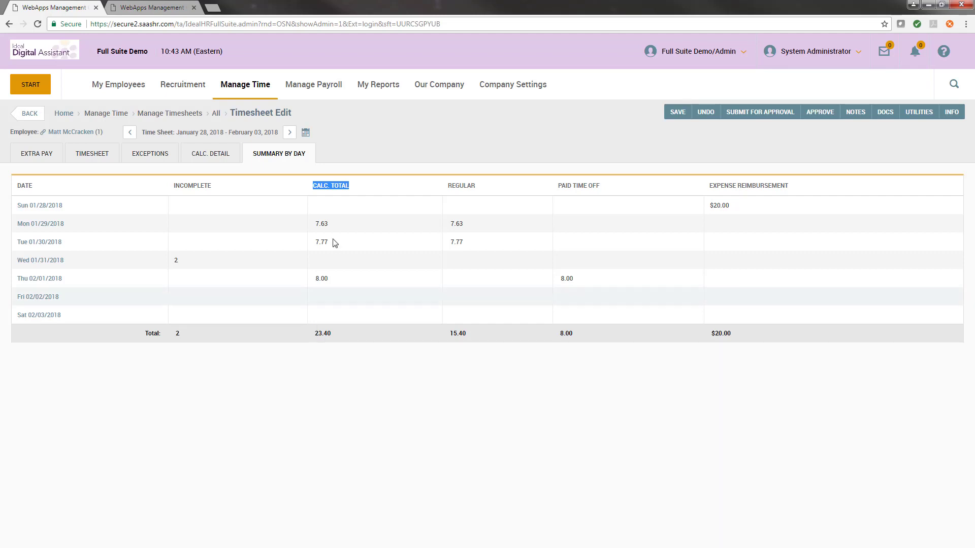
click(285, 195)
drag(177, 185, 211, 192)
click(211, 192)
- Fill in the missing Wednesday 01/31 punches with a 7:00a start and a 5:00p end, and save the timesheet
click(44, 262)
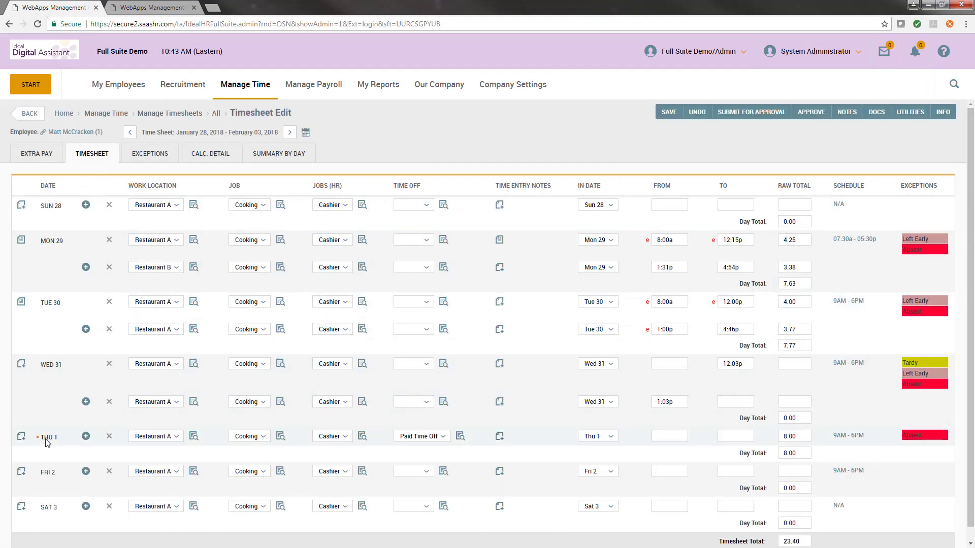
drag(40, 365, 58, 369)
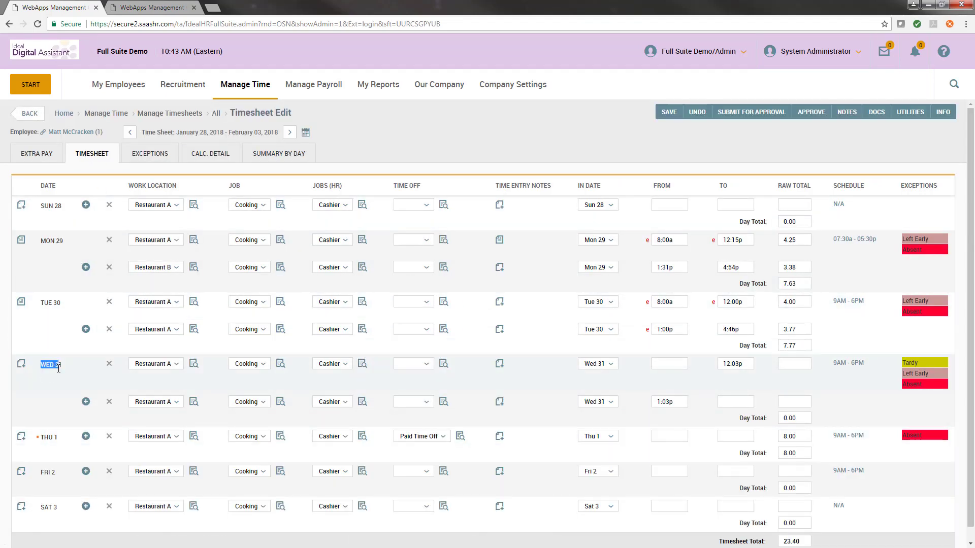
click(678, 365)
click(725, 403)
click(679, 364)
click(733, 404)
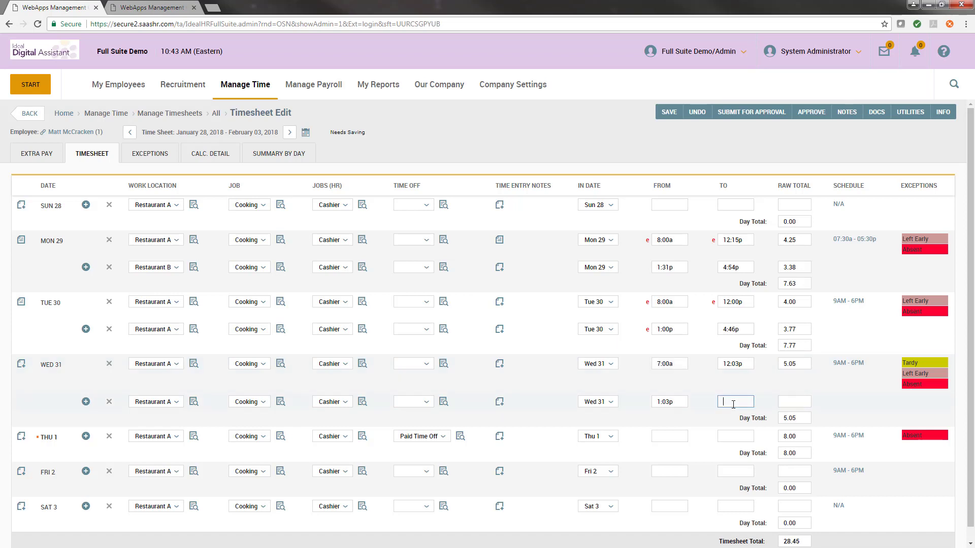
click(669, 111)
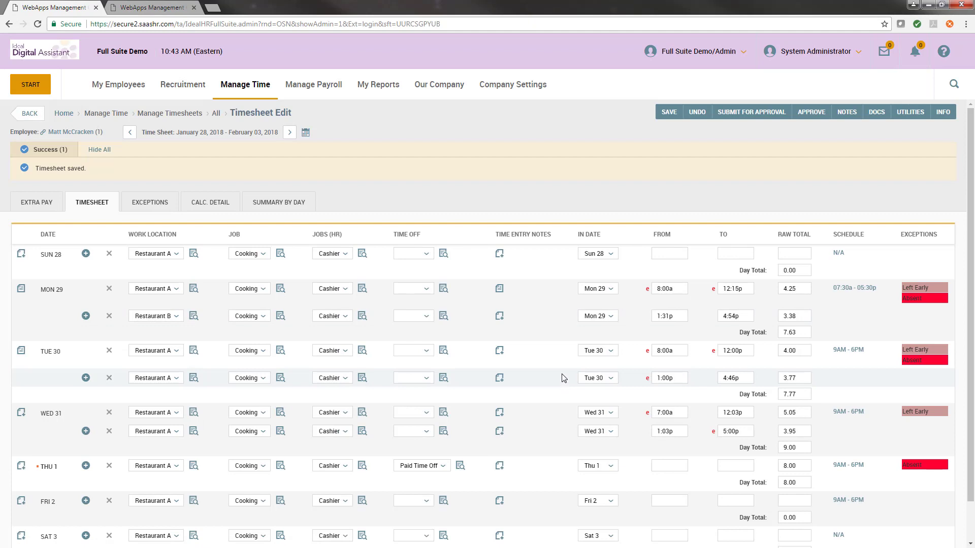
- Check the summary by day after the punch correction and save the timesheet again
click(297, 205)
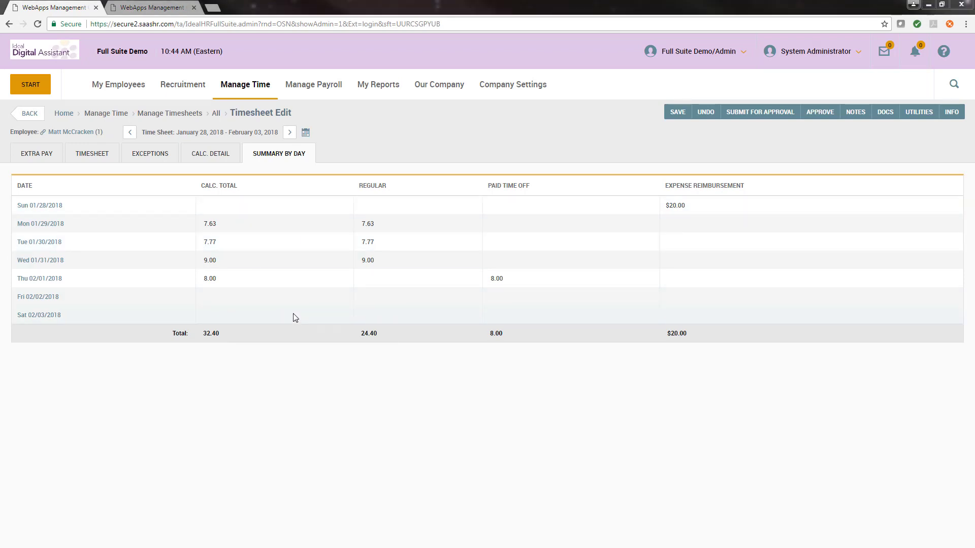
click(105, 161)
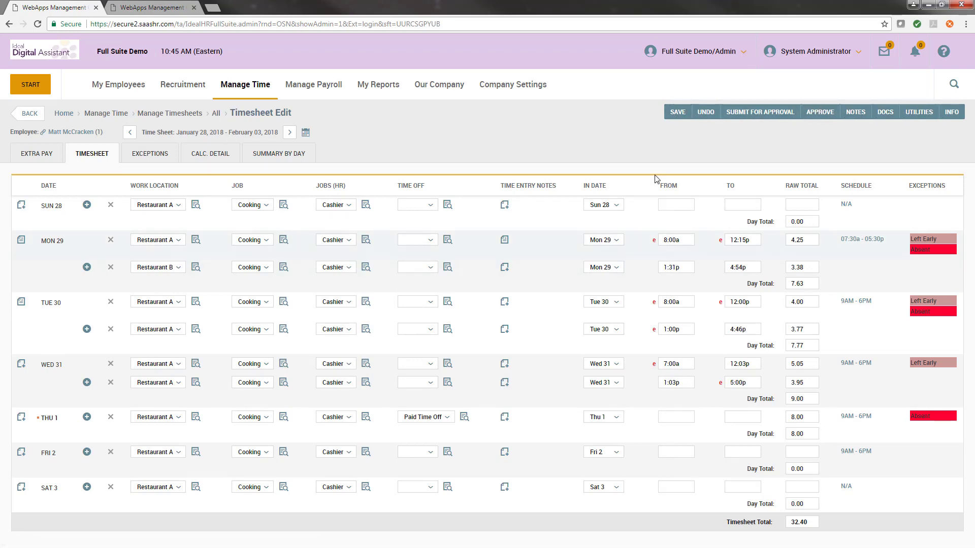
click(670, 117)
click(678, 113)
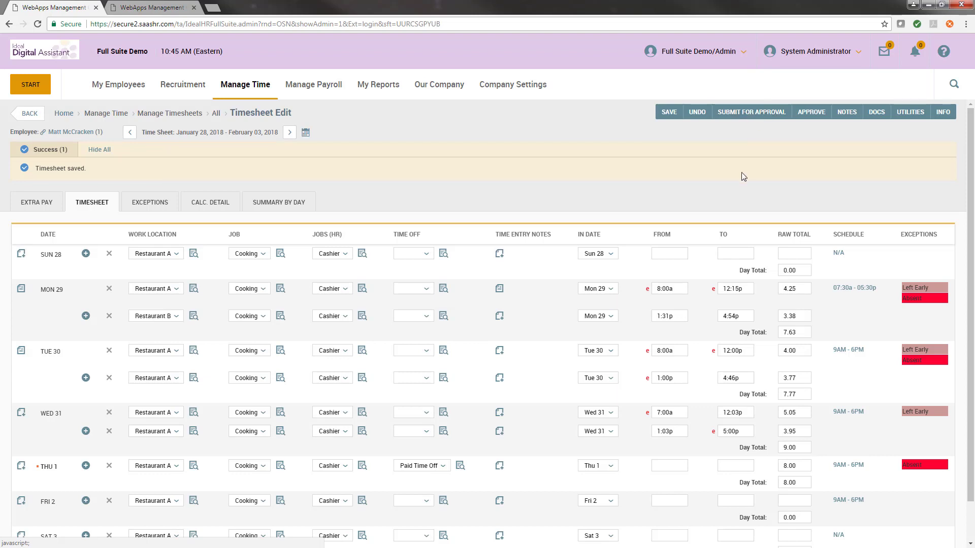
- Start submitting the timesheet for approval and approving it, cancelling both requests
click(755, 117)
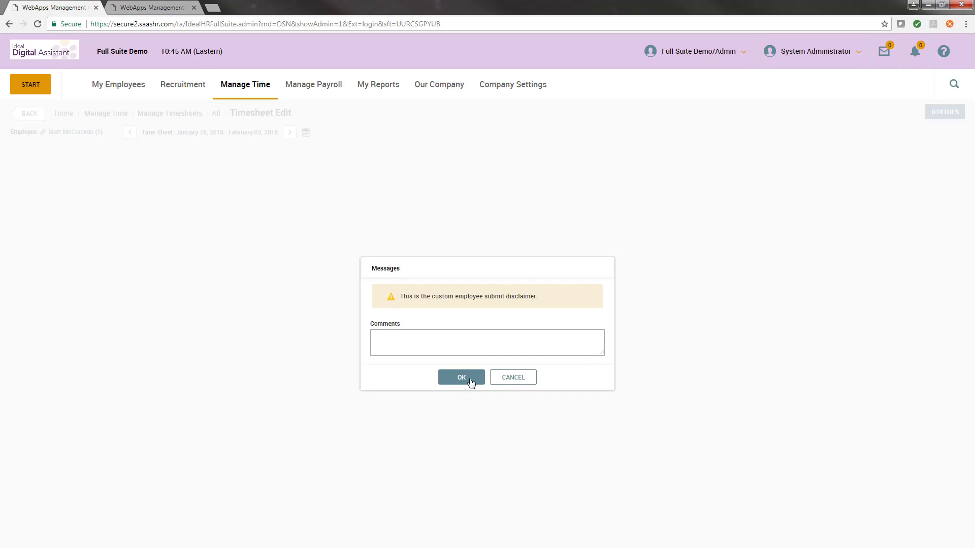
click(512, 378)
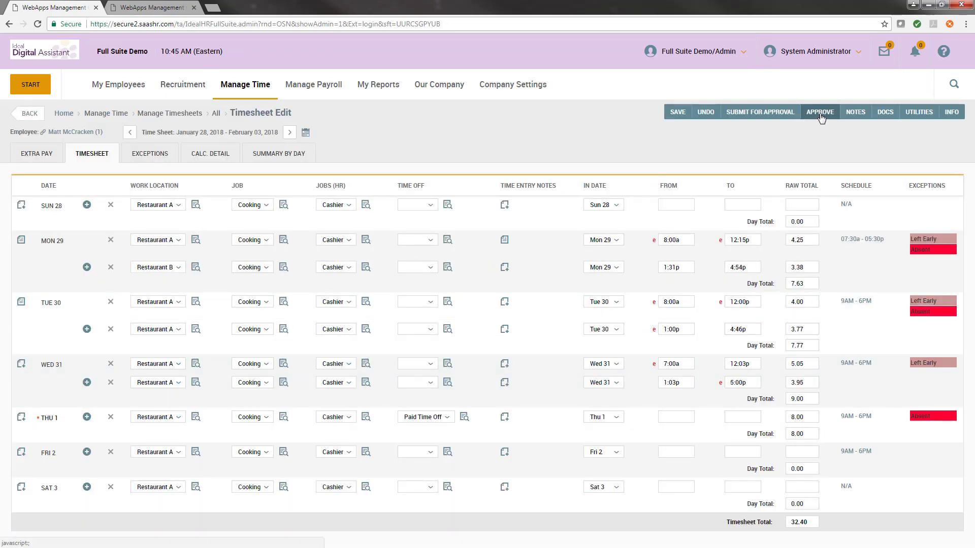
click(820, 112)
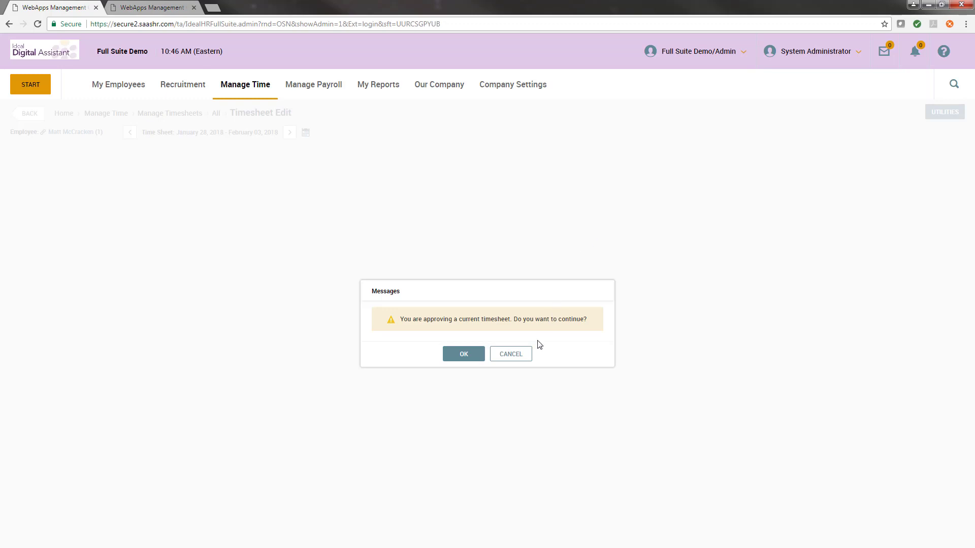
click(527, 357)
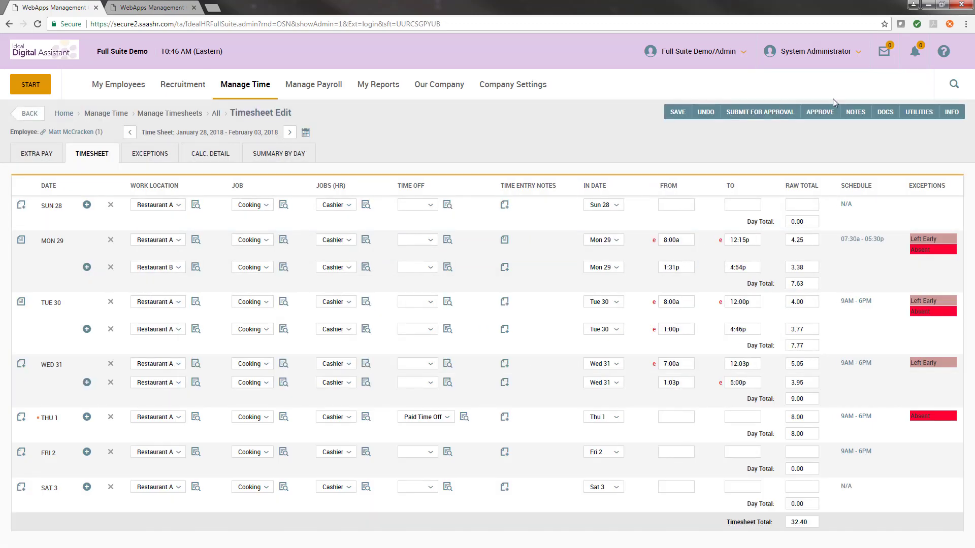
- Review the list of all timesheet notes, including their dates, and close it
click(853, 114)
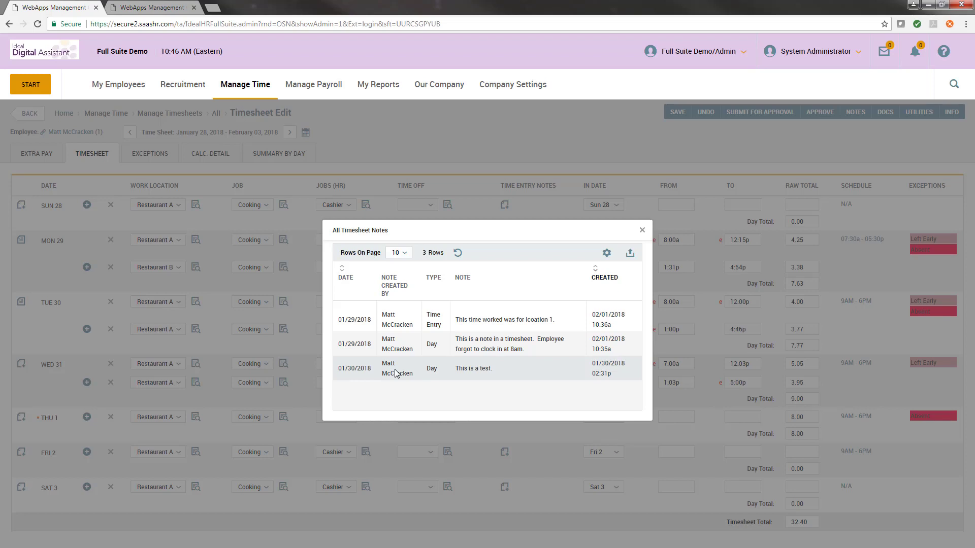
click(426, 124)
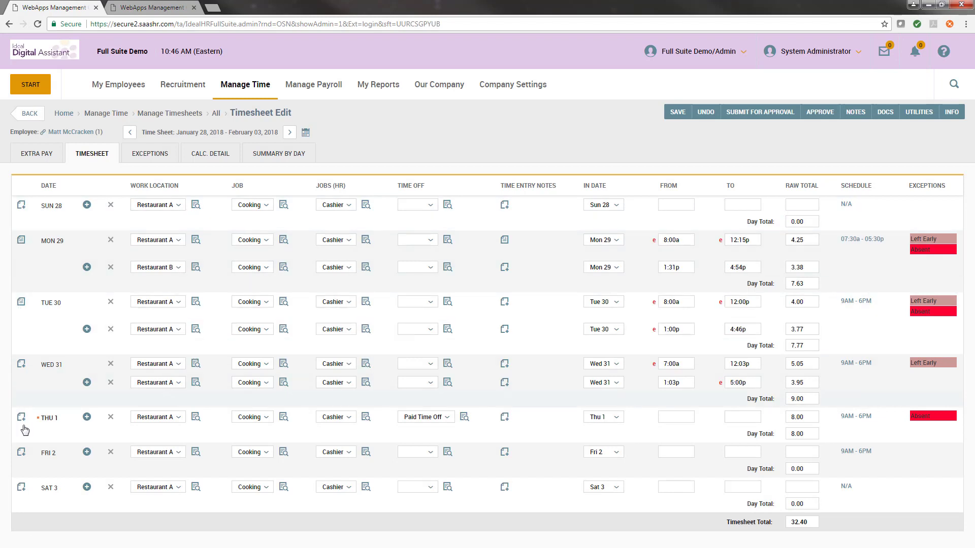
click(858, 115)
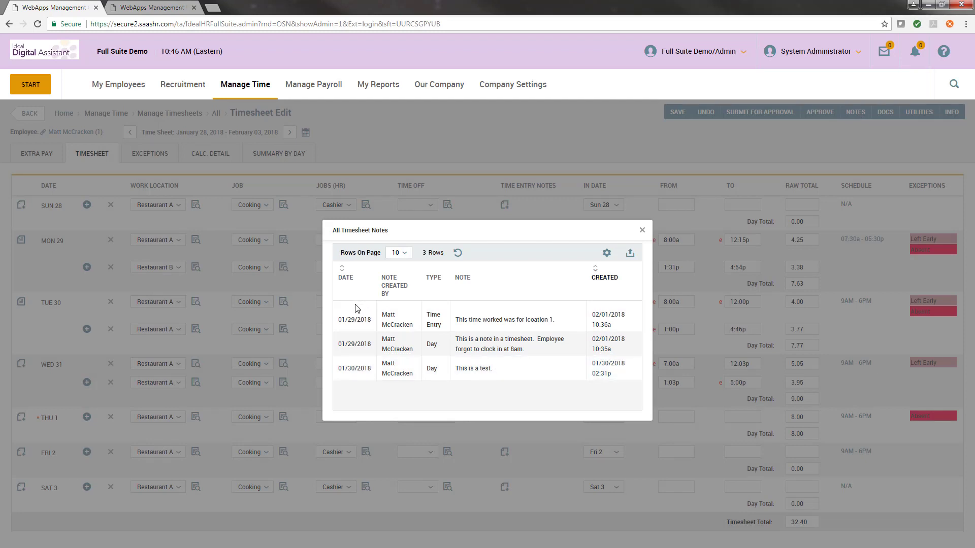
drag(338, 320, 364, 322)
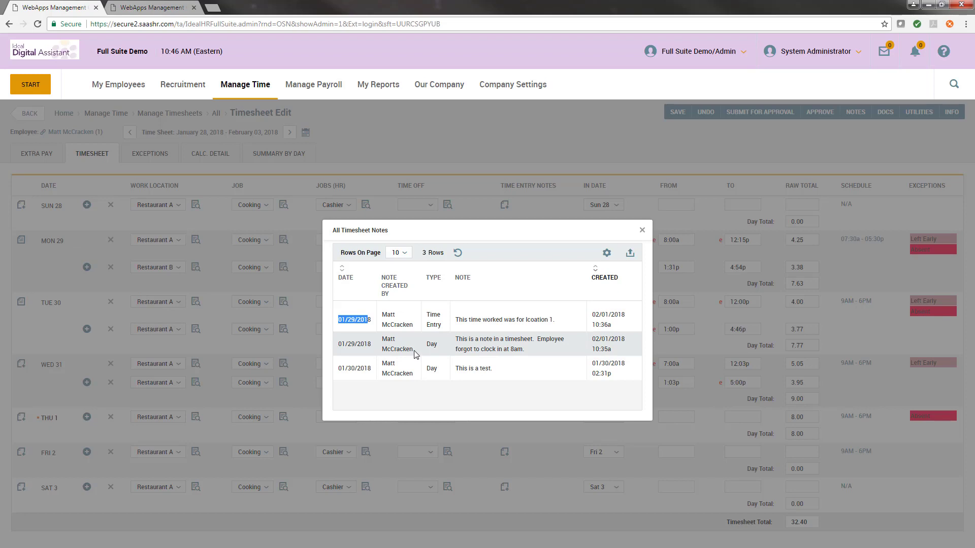
click(642, 231)
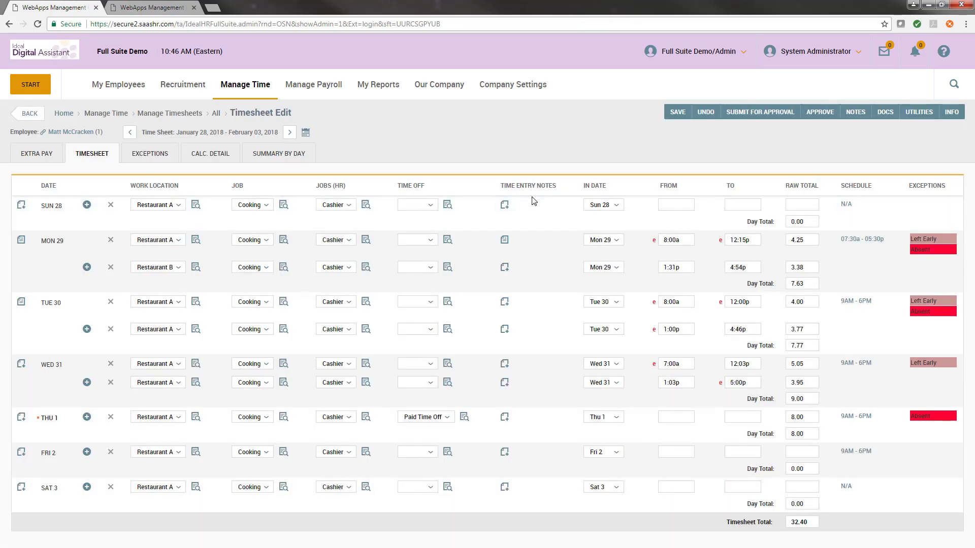
- Upload windowsticker.pdf to the timesheet's documents and download a copy of it
click(884, 116)
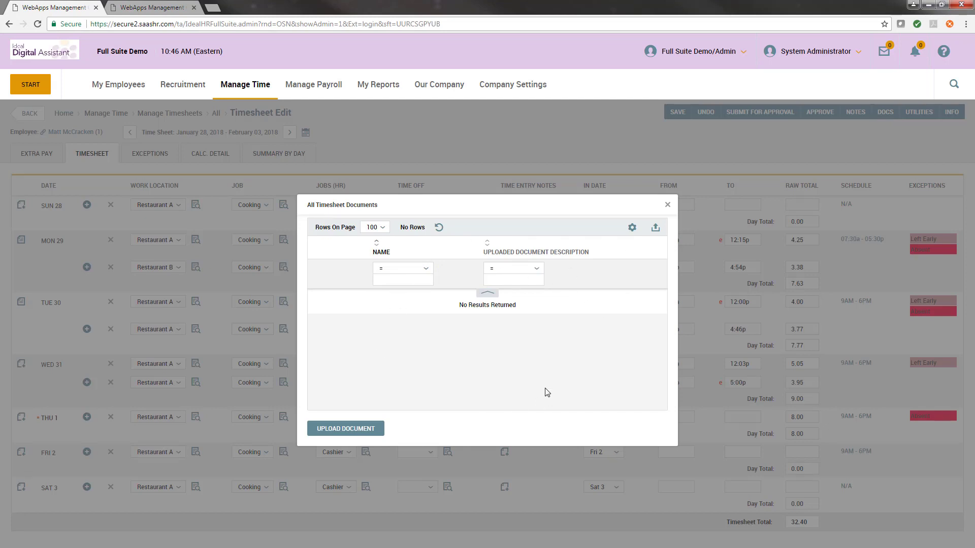
click(346, 430)
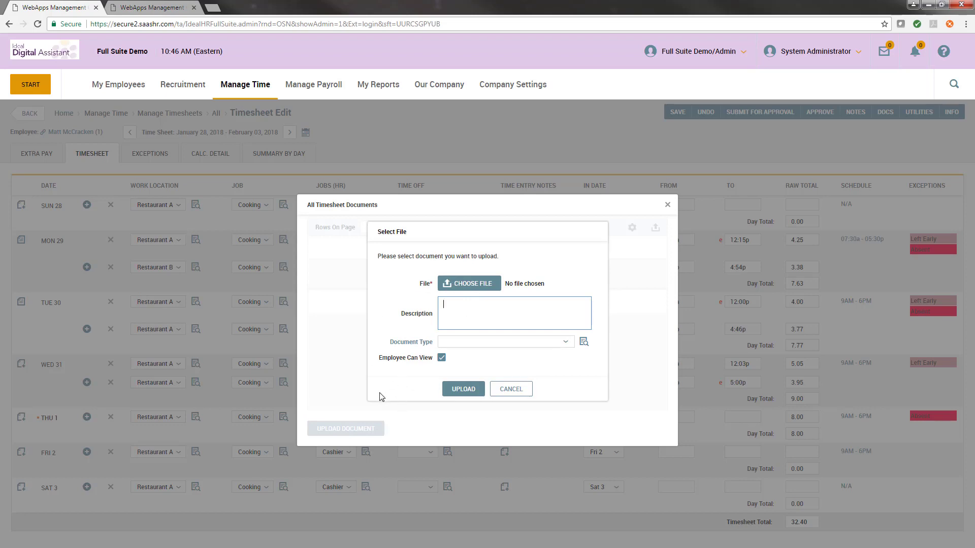
click(486, 287)
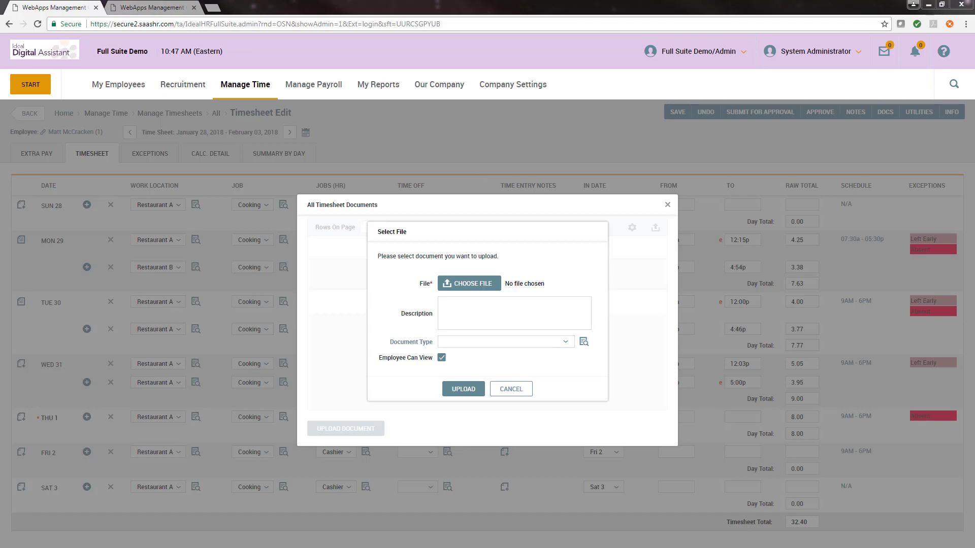
click(446, 342)
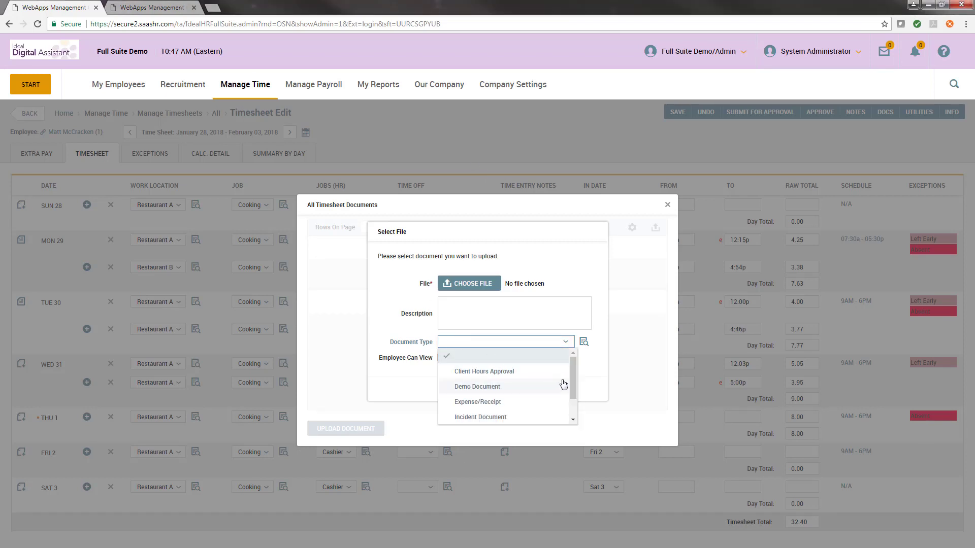
scroll(571, 382, down, 2)
scroll(480, 407, up, 2)
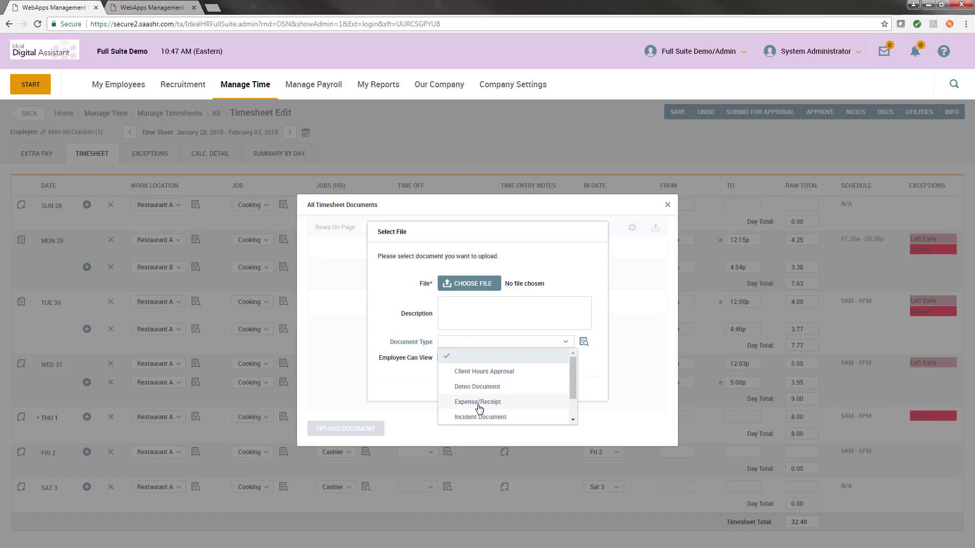
click(488, 321)
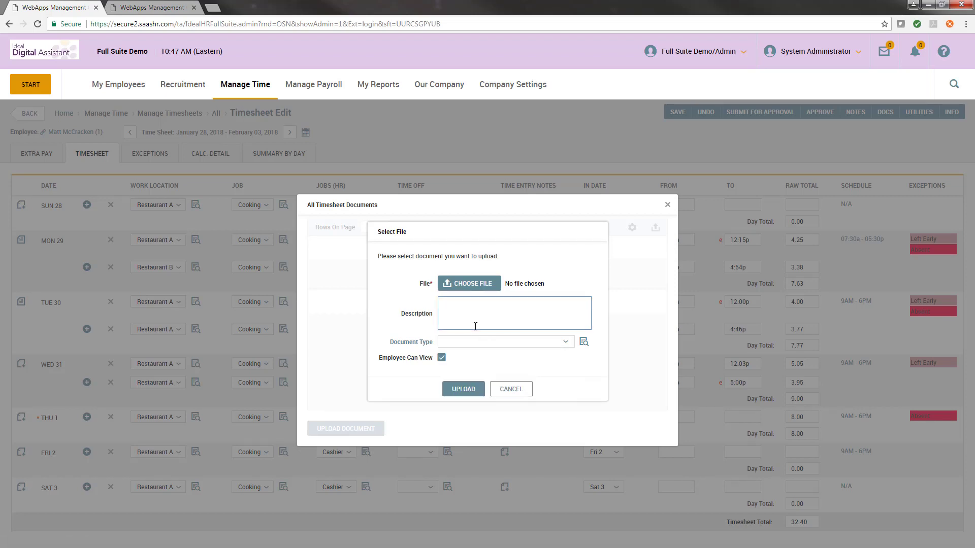
drag(400, 358, 434, 362)
click(420, 366)
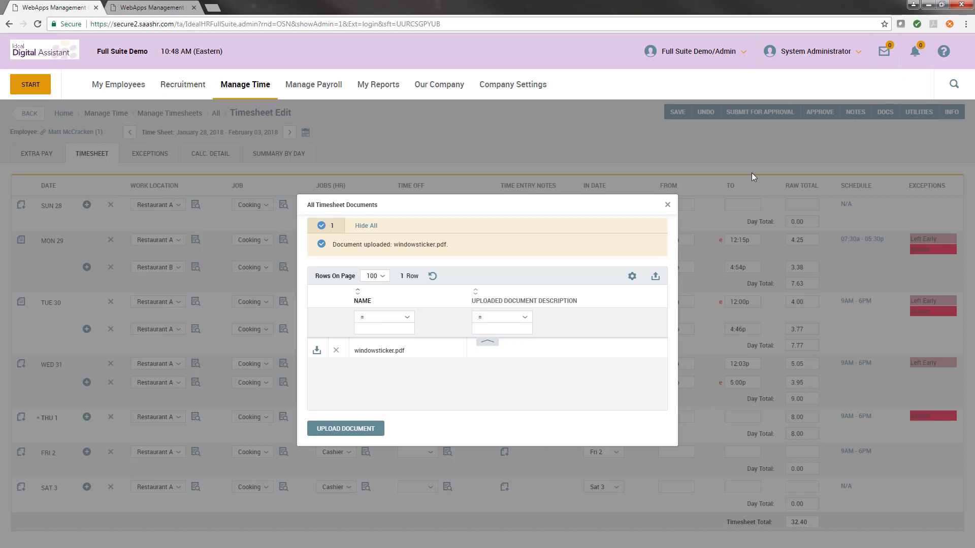
click(316, 352)
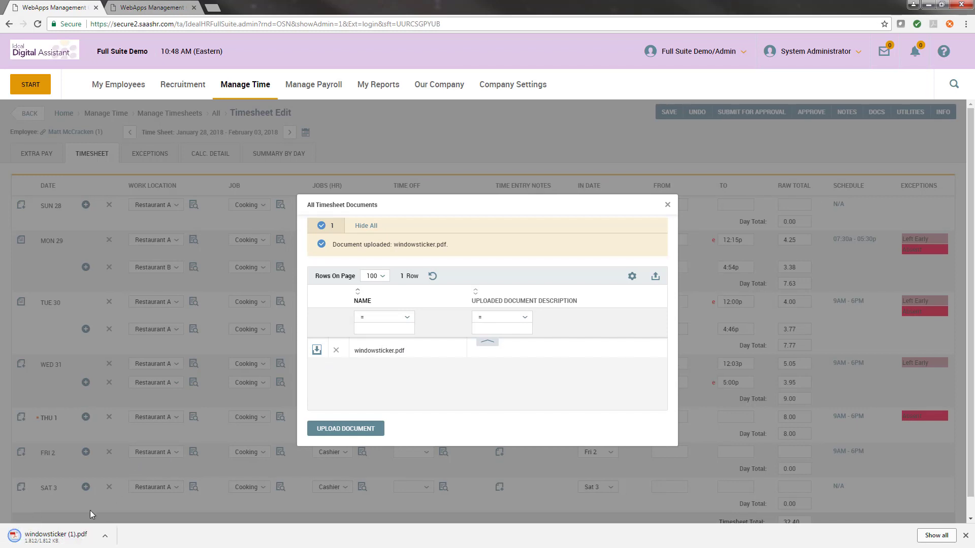
click(668, 205)
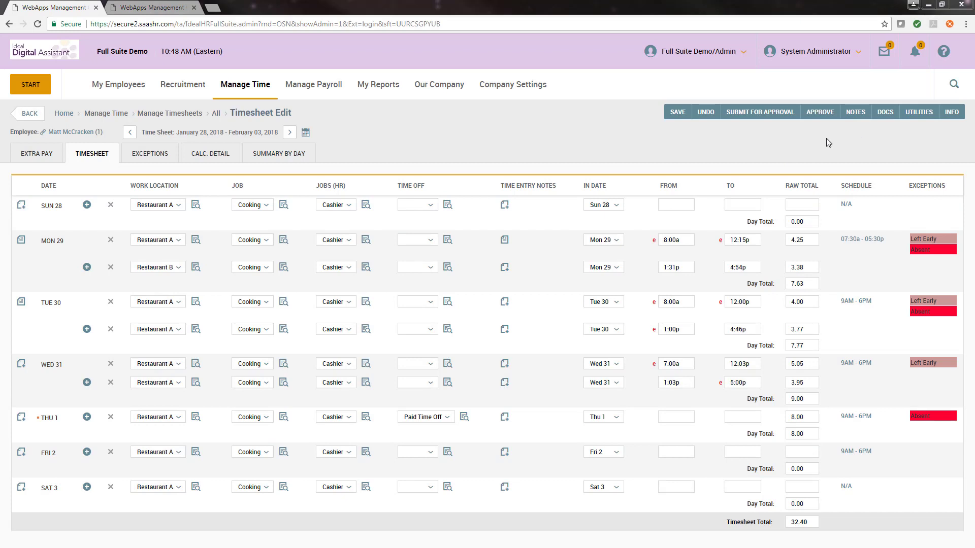
- View the timesheet's information and the employee's time off counts
click(953, 114)
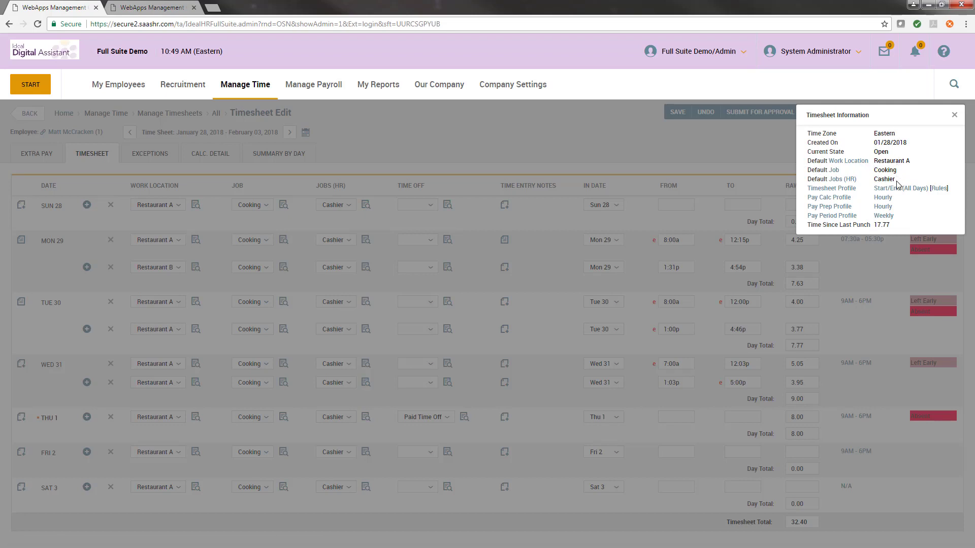
click(779, 163)
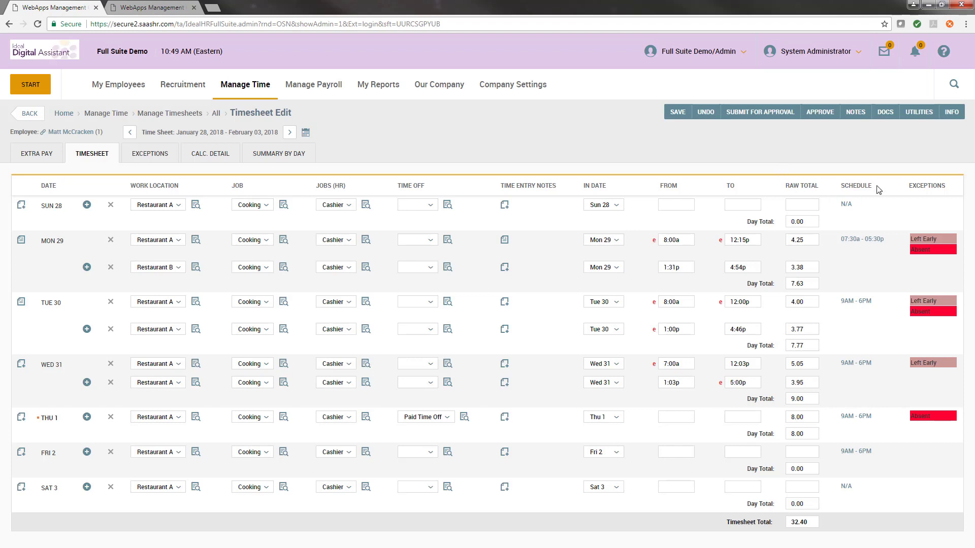
click(920, 115)
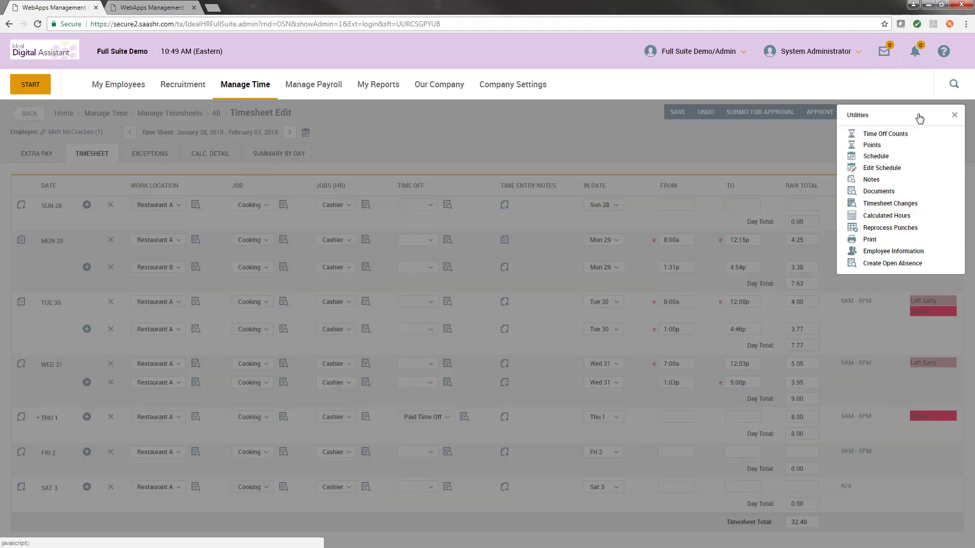
click(900, 135)
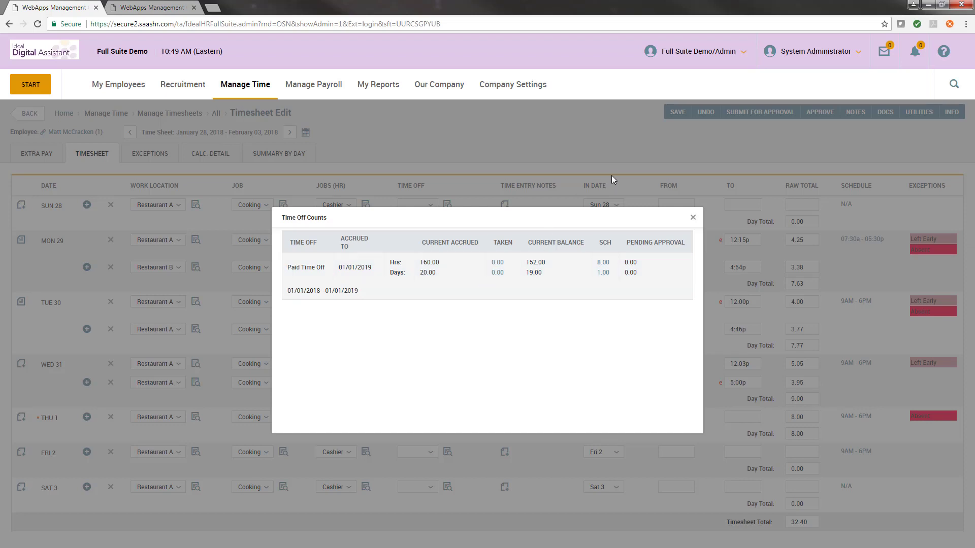
click(649, 164)
- View the employee's points from the timesheet utilities and close them
click(919, 111)
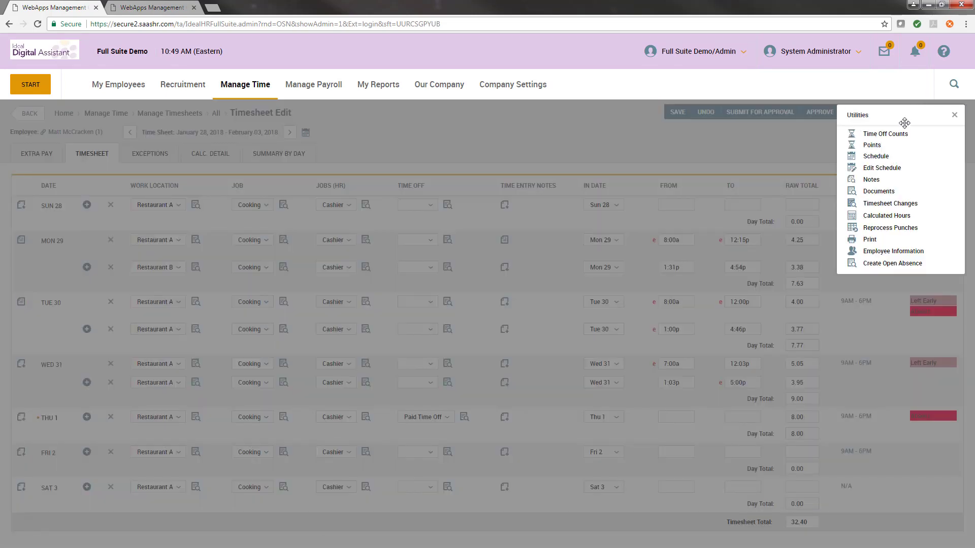
click(884, 148)
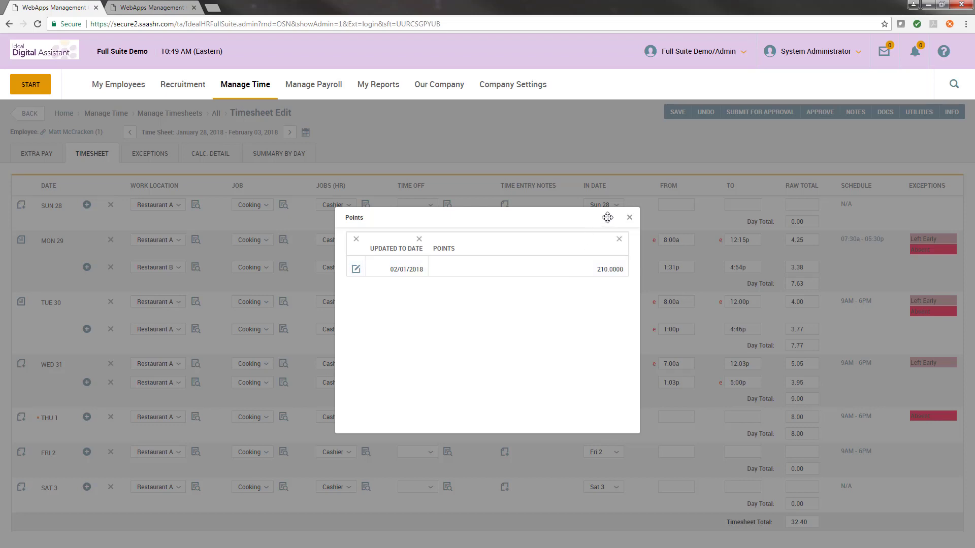
click(630, 218)
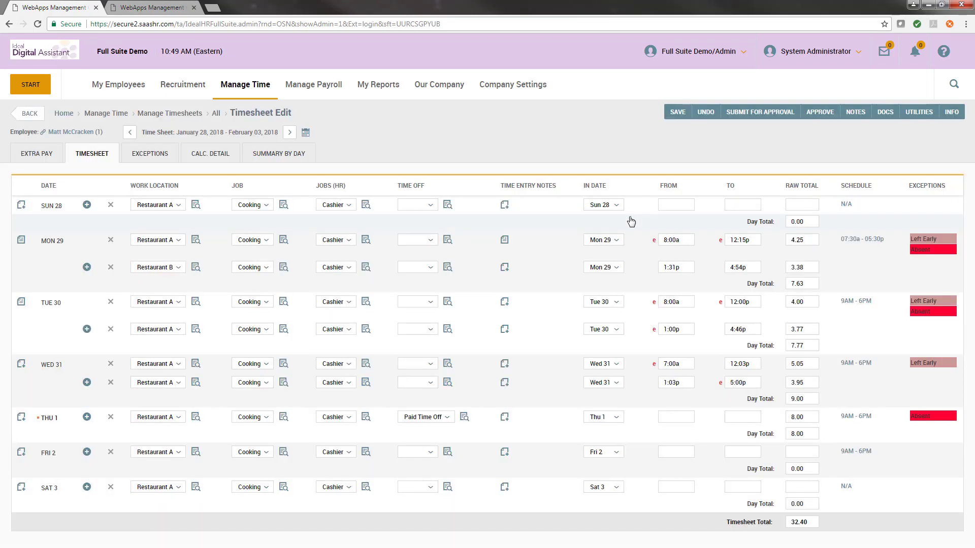
- View the employee's schedule from the timesheet utilities, look through the following and preceding weeks, and close it
click(920, 113)
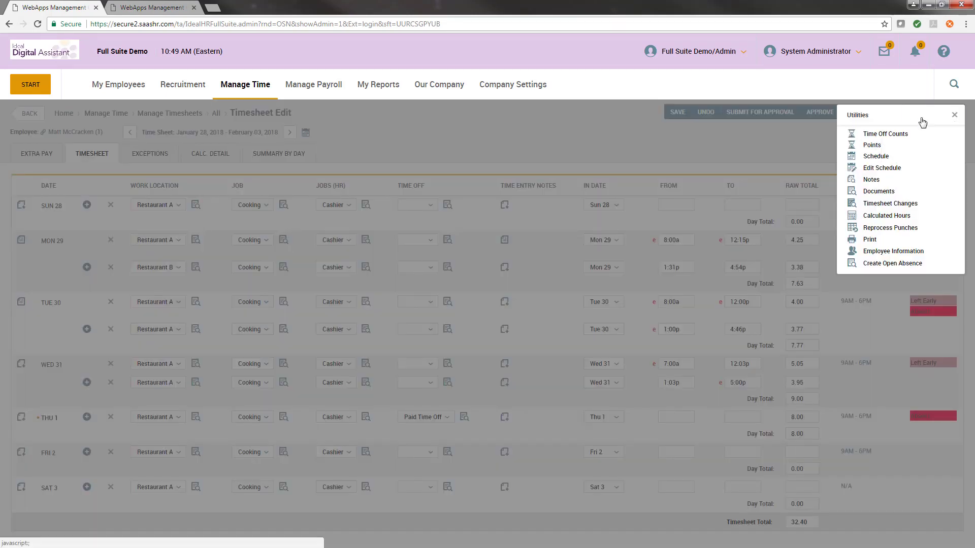
click(899, 157)
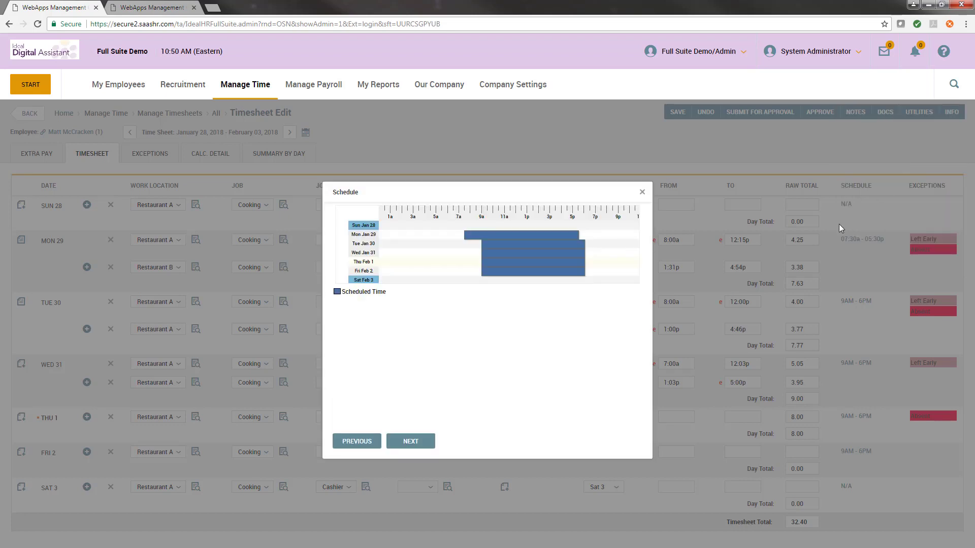
mouse_move(532, 262)
click(409, 442)
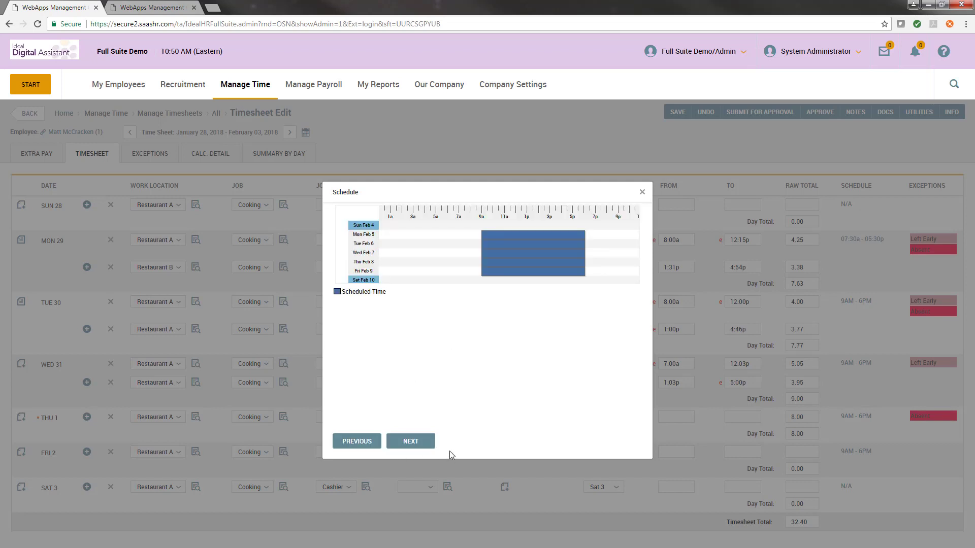
click(371, 450)
click(368, 451)
click(643, 192)
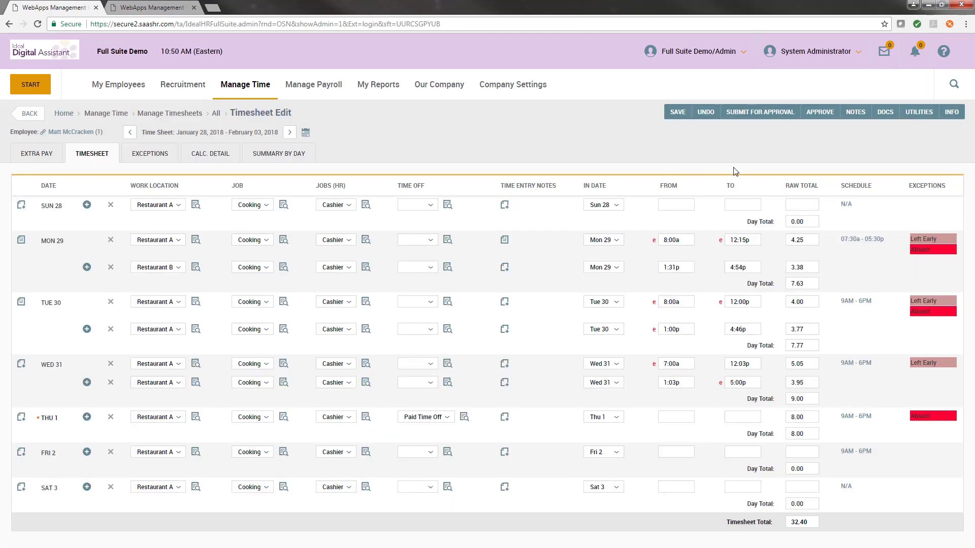
- View the employee's editable weekly schedule from the timesheet utilities, check Thursday's scheduled time, and return to the timesheet
click(919, 113)
click(898, 167)
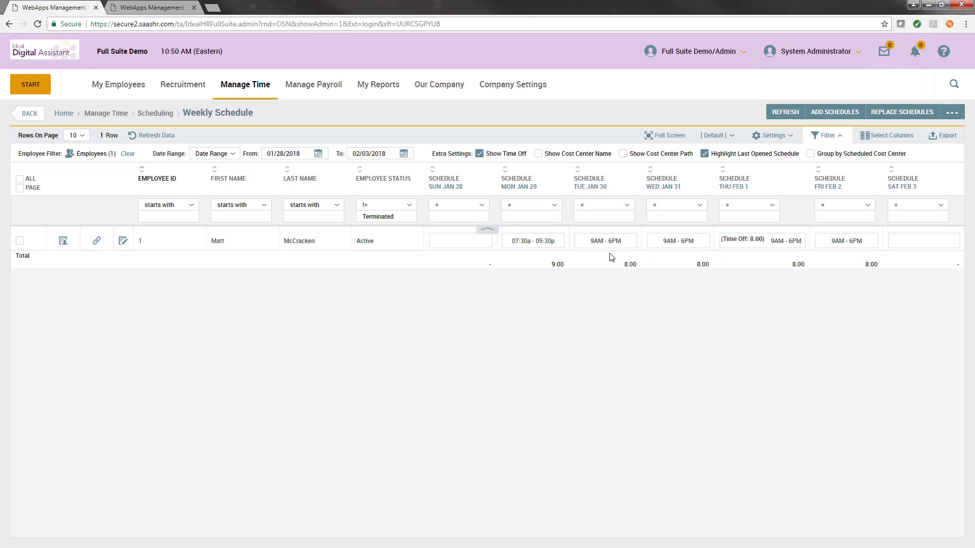
mouse_move(793, 244)
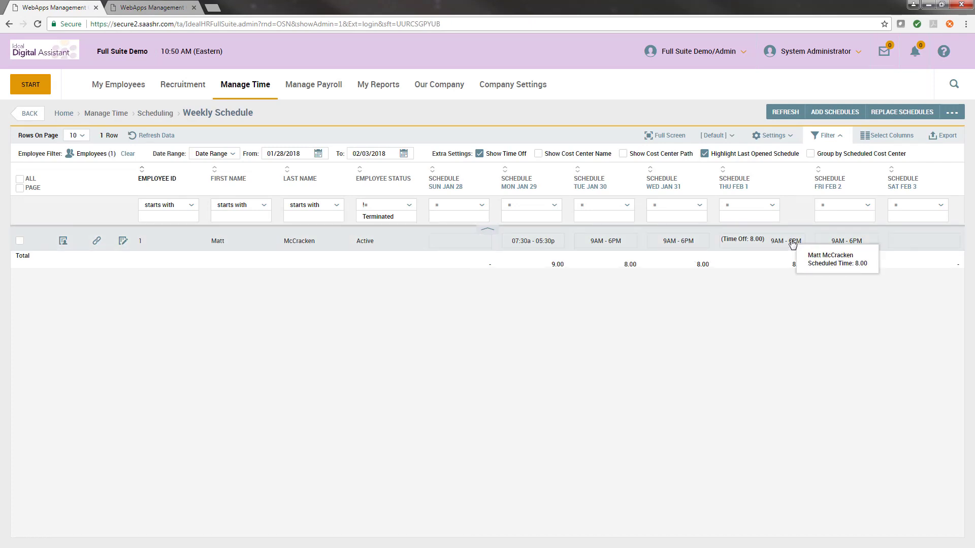
click(45, 119)
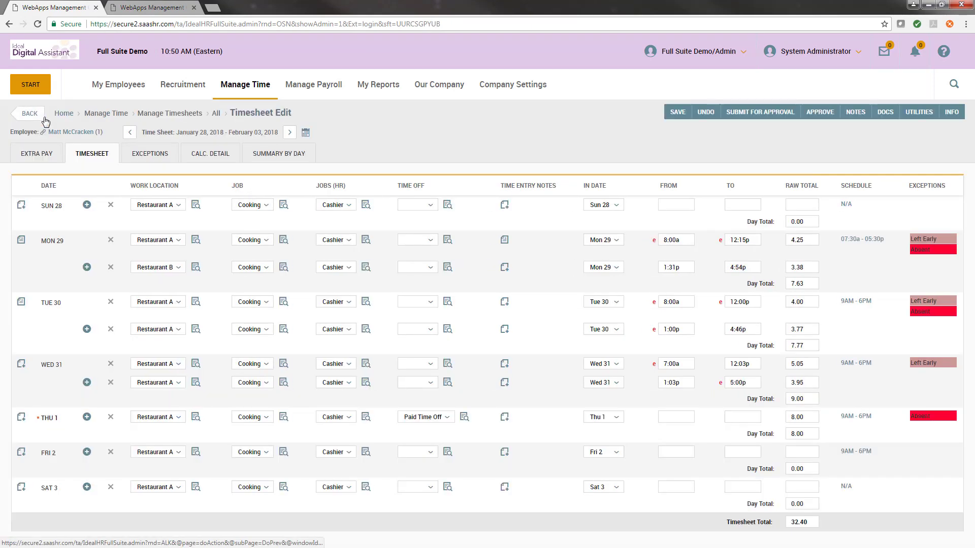
- Review all timesheet notes and all timesheet documents from the utilities, closing each list
click(920, 118)
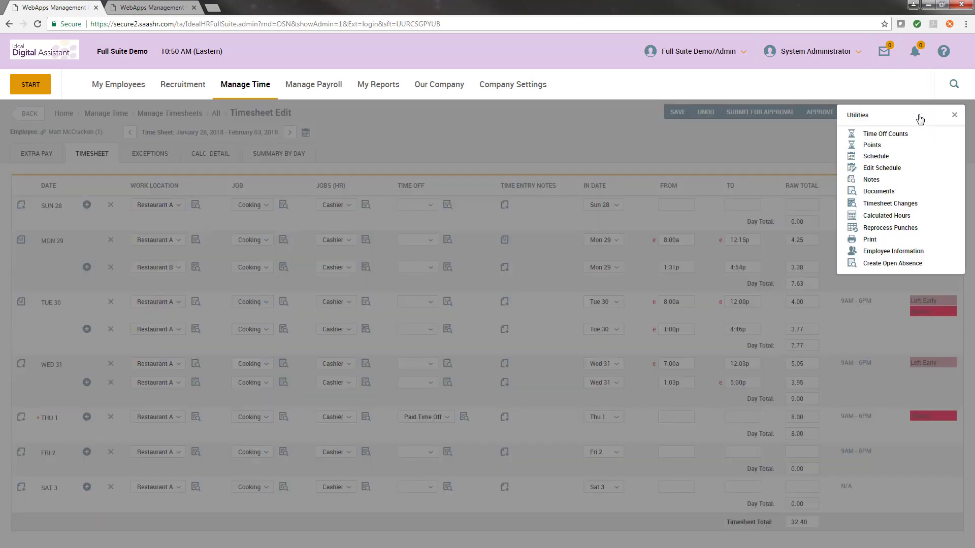
click(871, 180)
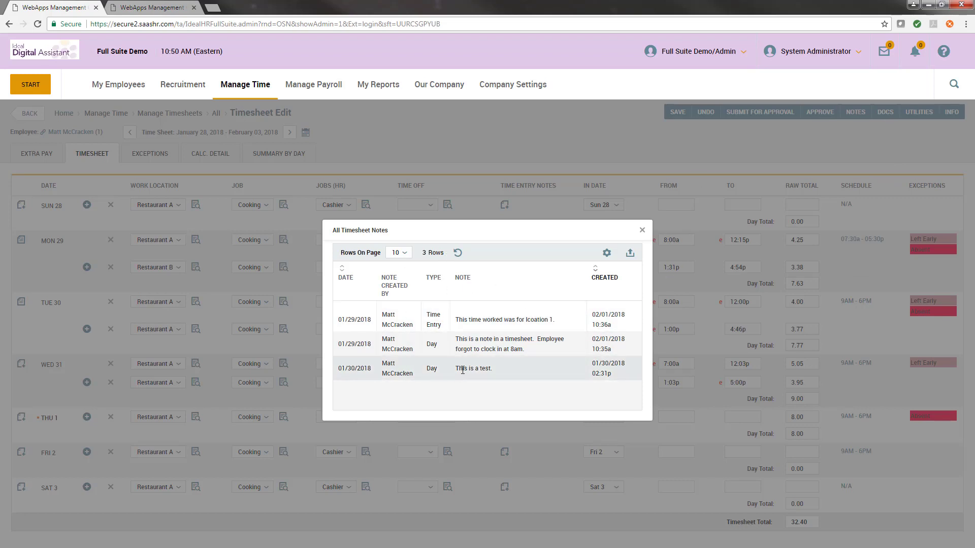
click(642, 230)
click(924, 113)
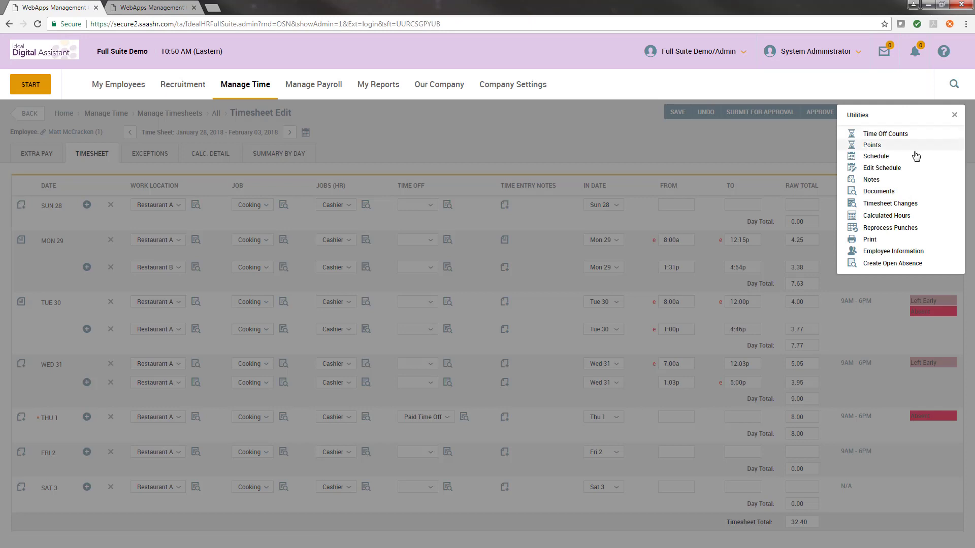
click(889, 192)
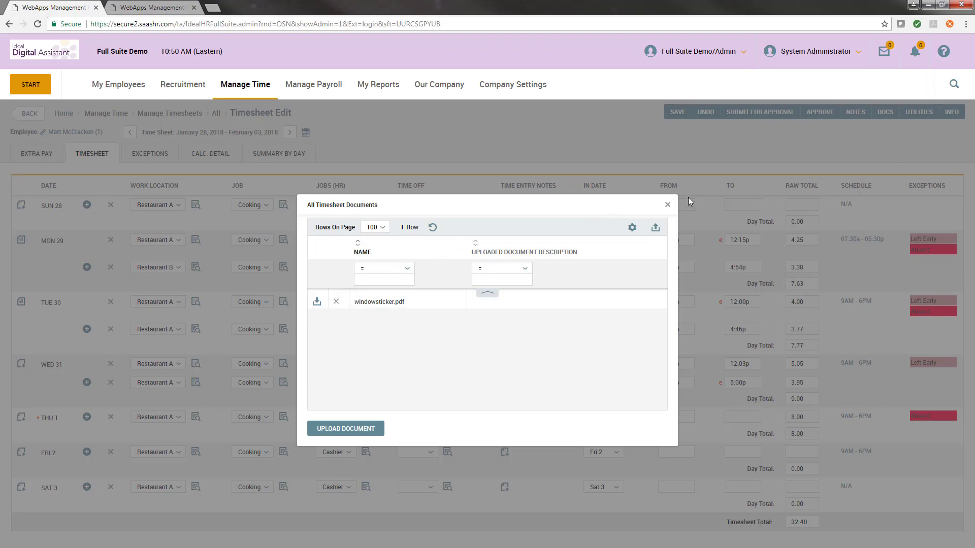
click(667, 205)
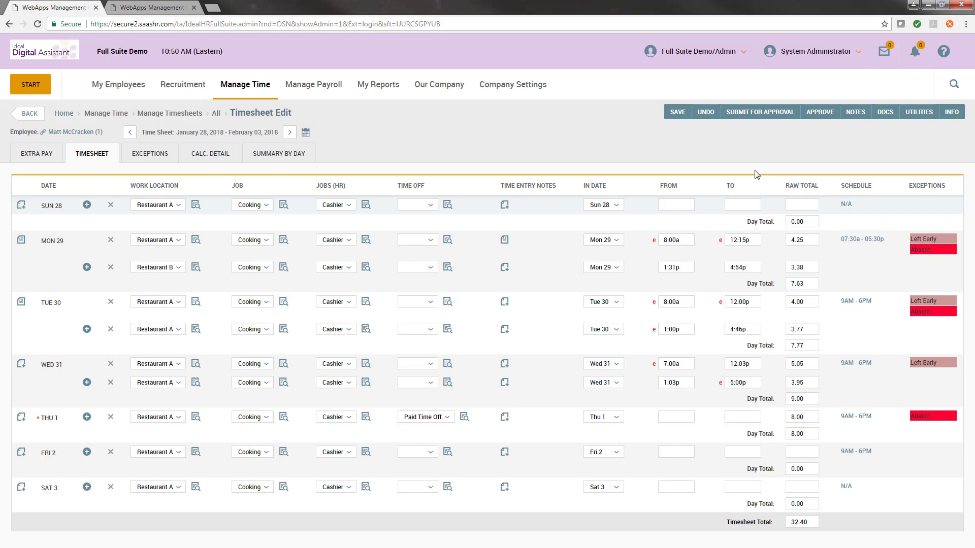
- Review the audit of timesheet changes, including old and new values, and return to the timesheet
click(916, 112)
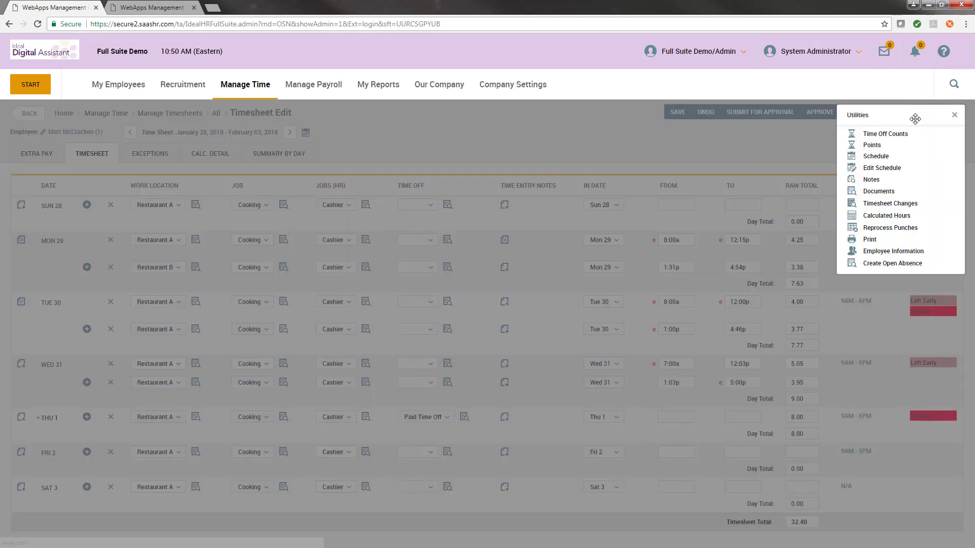
click(904, 206)
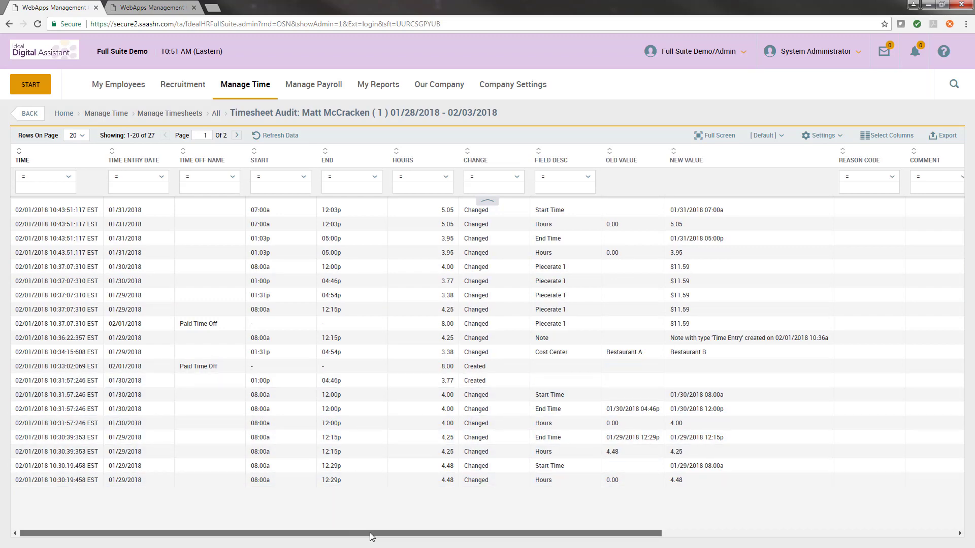
drag(386, 533, 278, 522)
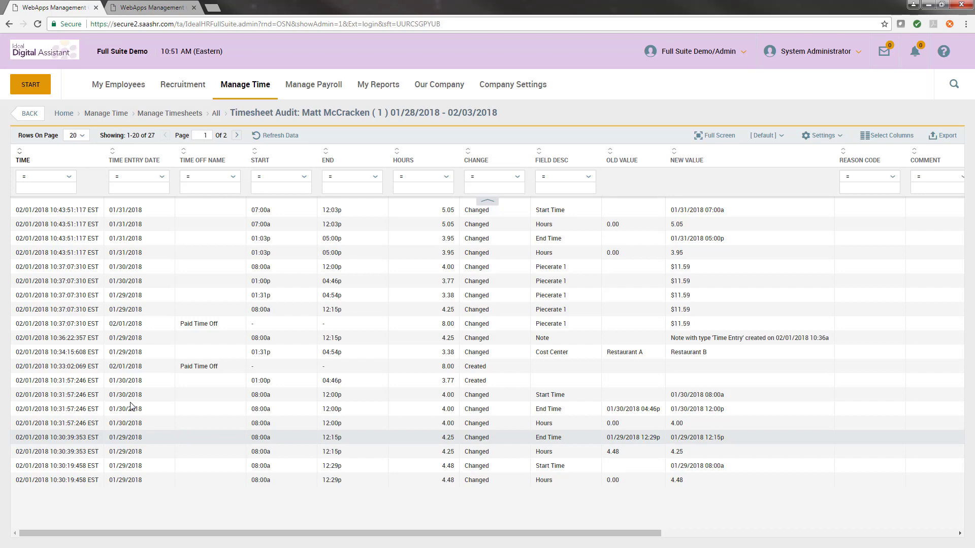
click(34, 117)
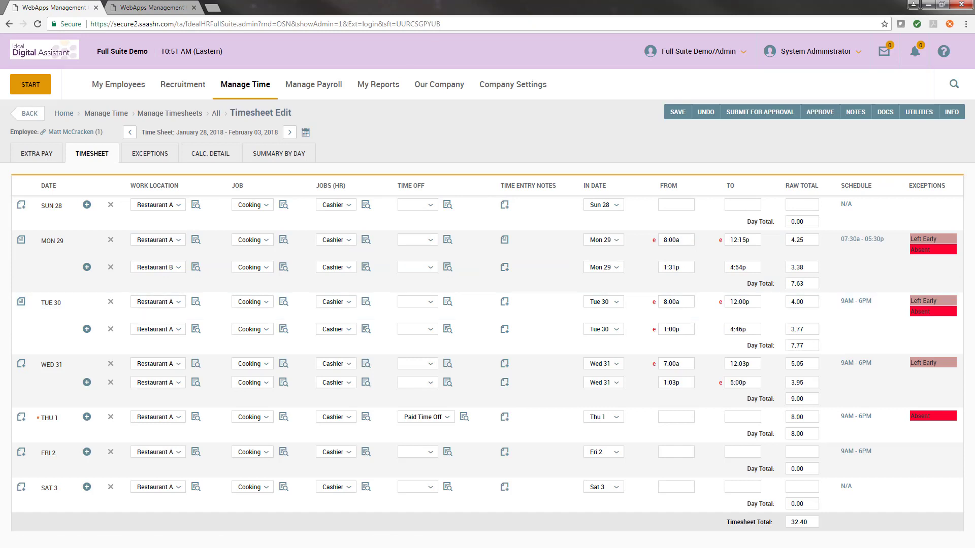
- Review the timesheet's print options, preview the printout with the default options, and close it
click(920, 113)
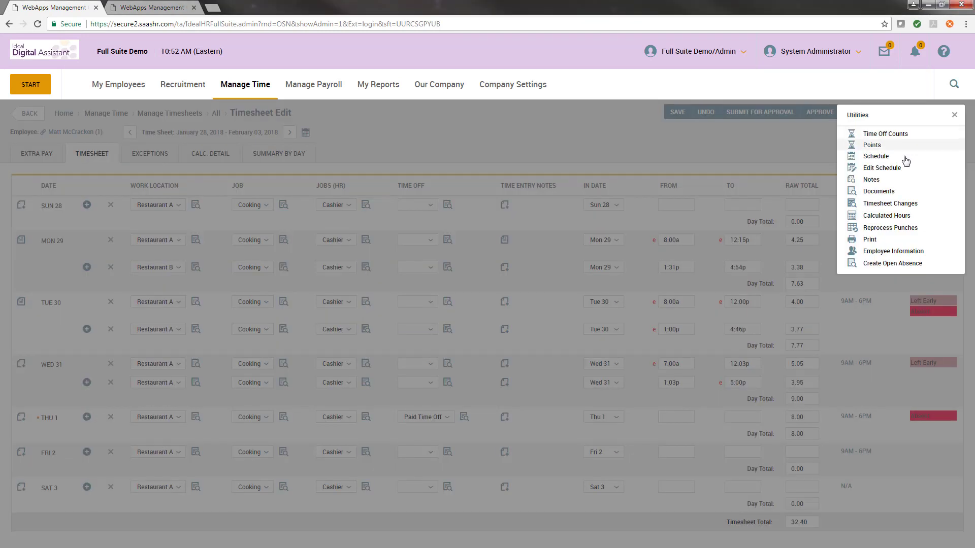
click(892, 242)
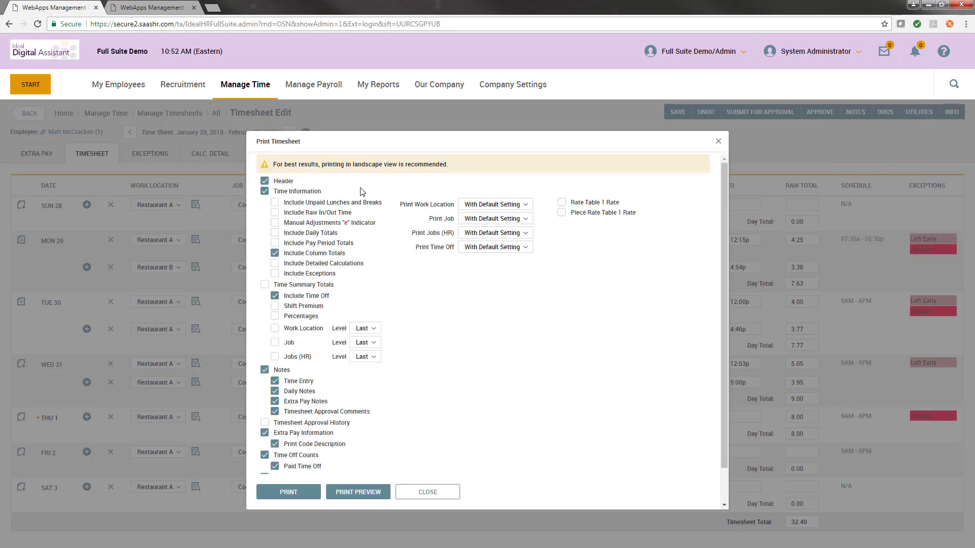
scroll(362, 203, down, 1)
scroll(319, 433, up, 1)
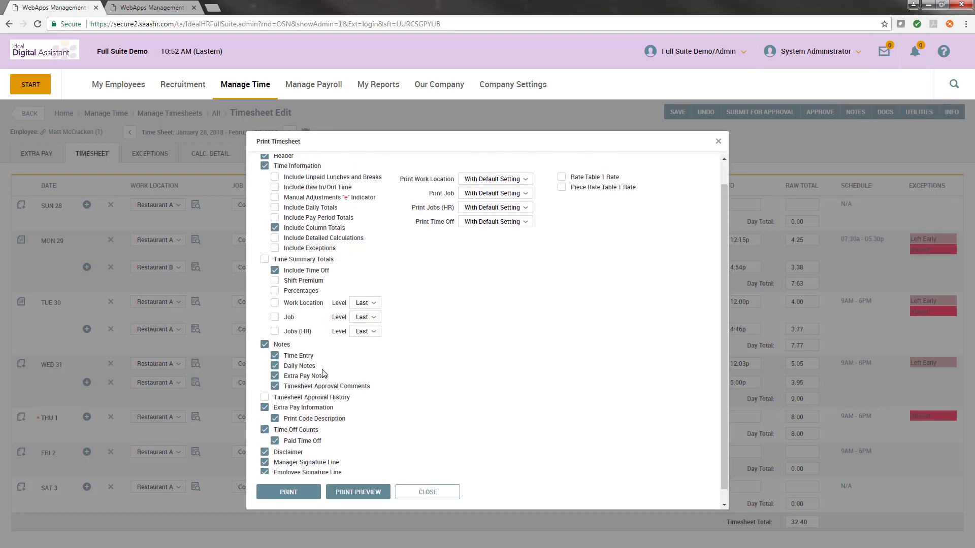
scroll(330, 355, down, 1)
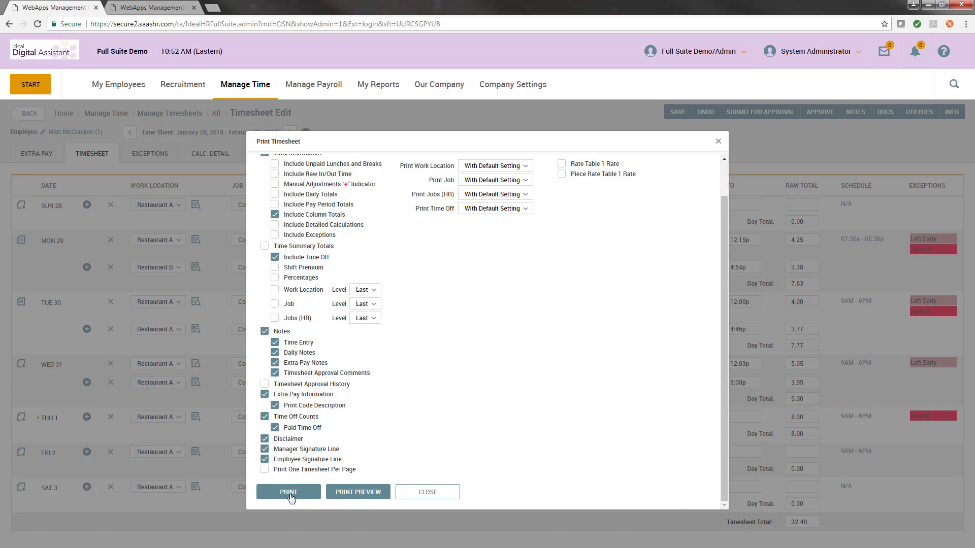
click(332, 492)
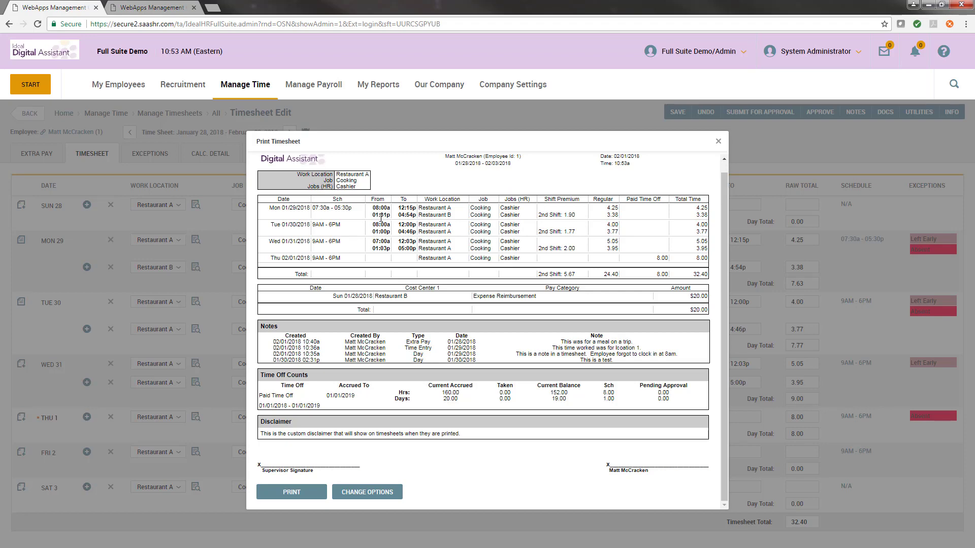
click(719, 144)
- View the employee's information record from the timesheet utilities and return to the timesheet
click(917, 112)
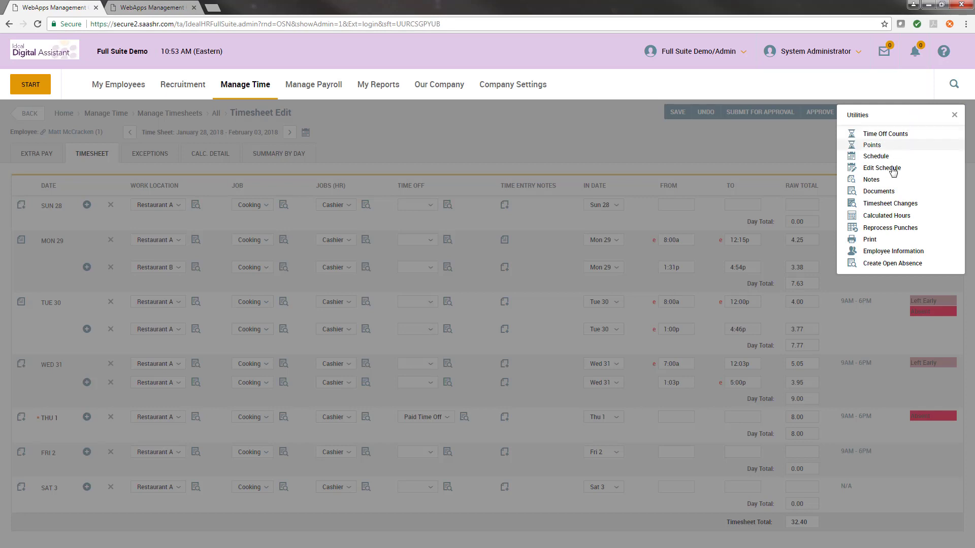
click(863, 251)
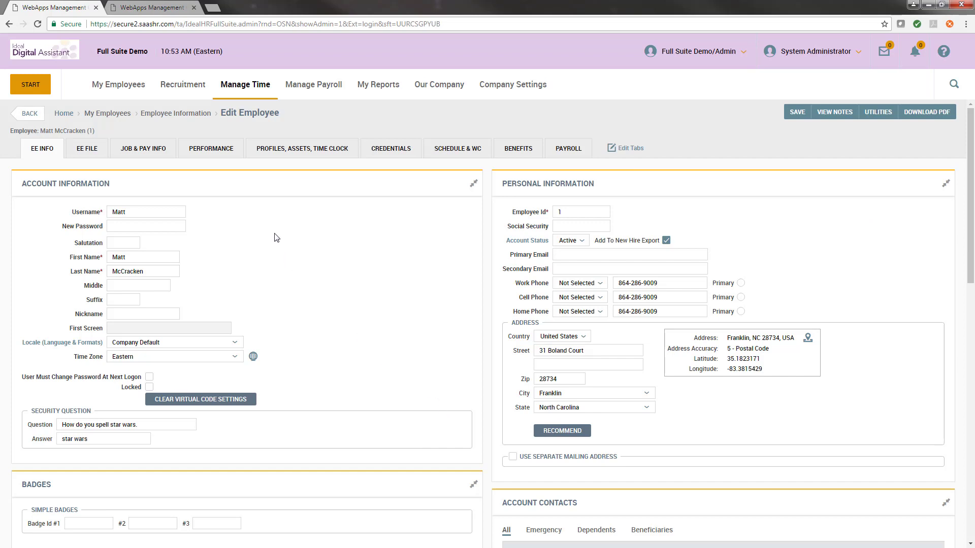
click(30, 115)
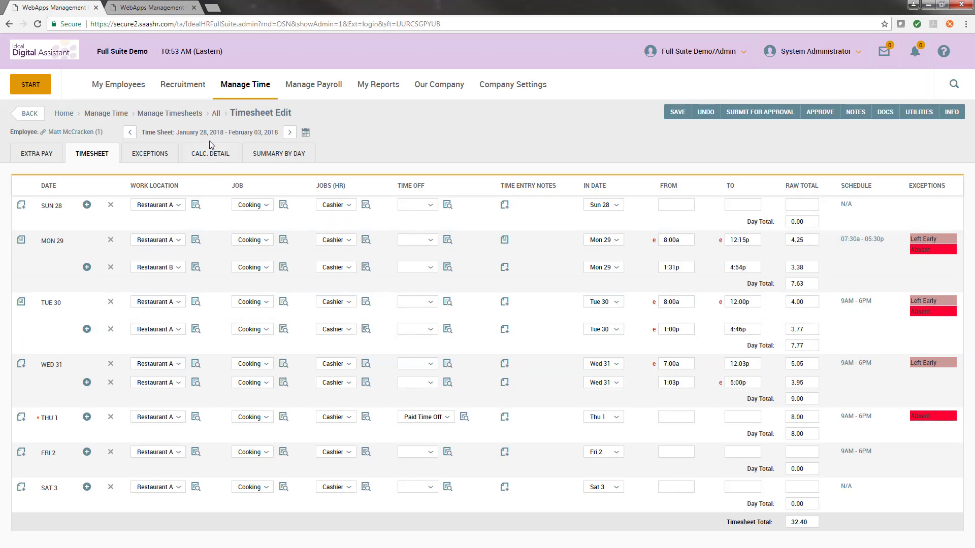
- Open the list of all timesheets by pay period
click(238, 88)
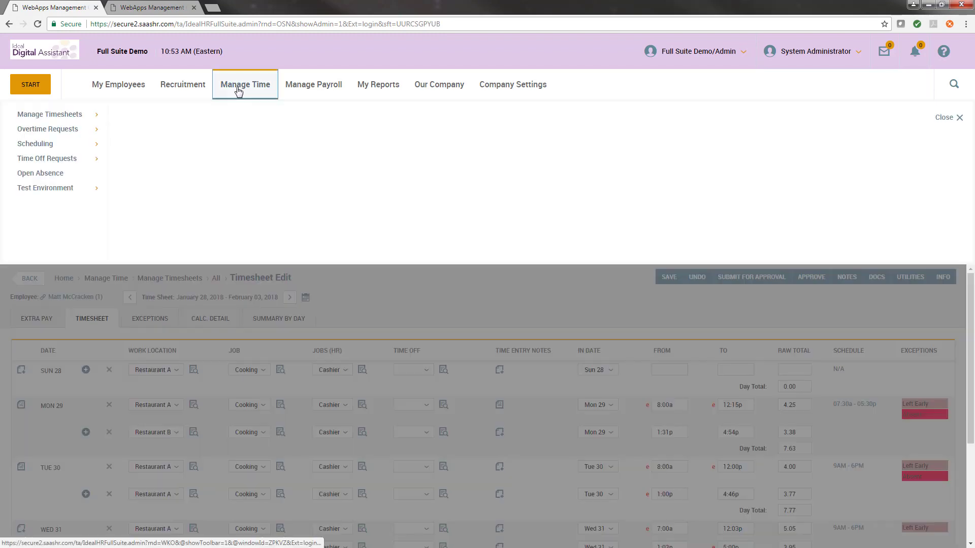
click(45, 117)
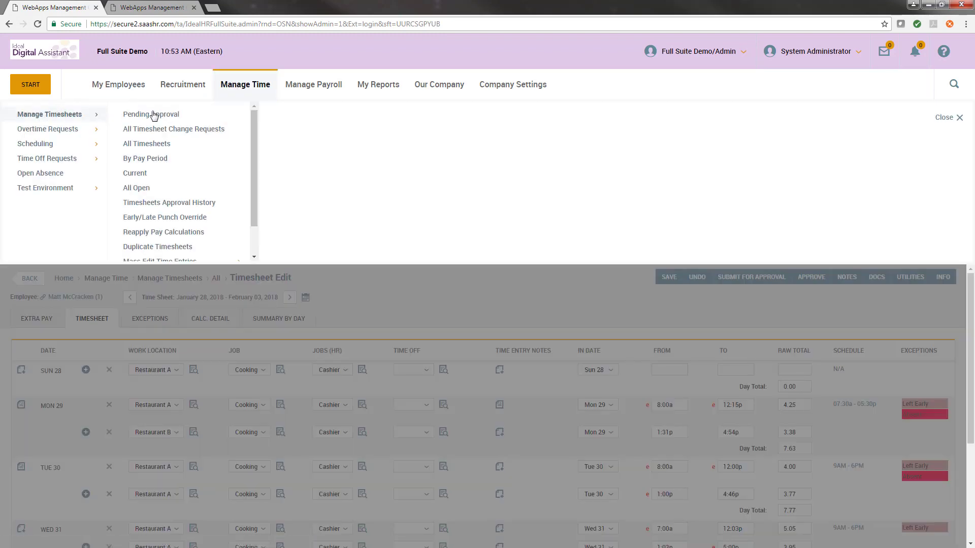
click(182, 161)
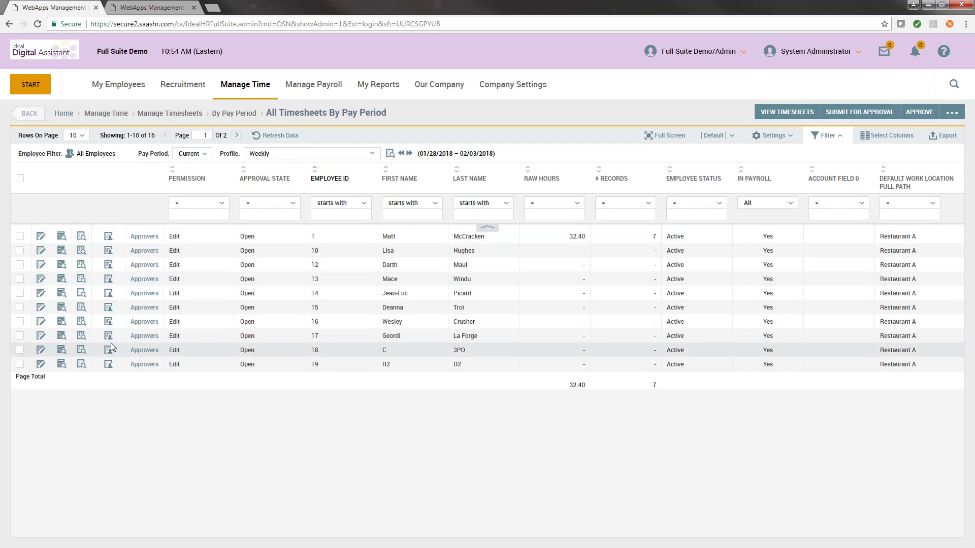
- Select the first three employees' timesheets in the pay period list and view them as a set
click(20, 238)
click(20, 251)
click(20, 264)
click(785, 113)
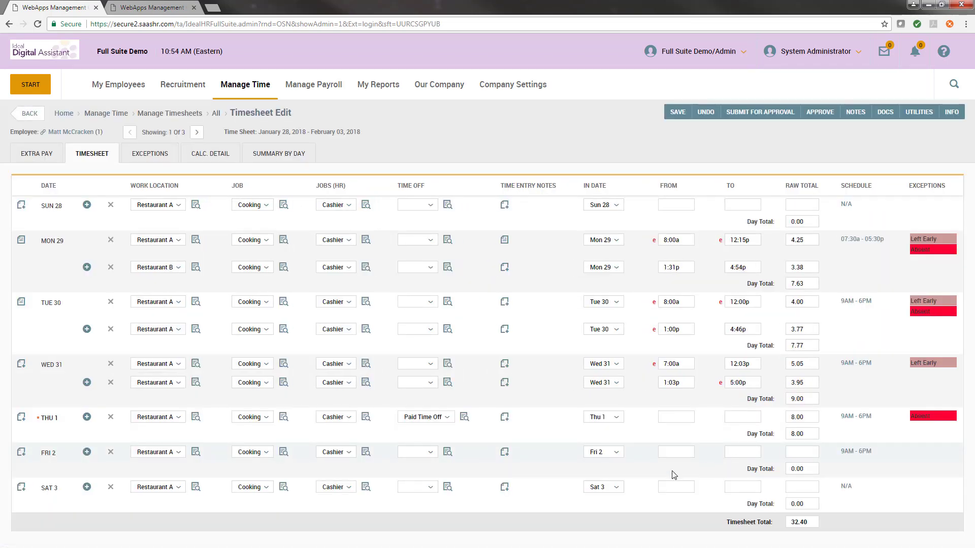
- Page forward through the three selected timesheets and back to the first one
drag(358, 135, 167, 132)
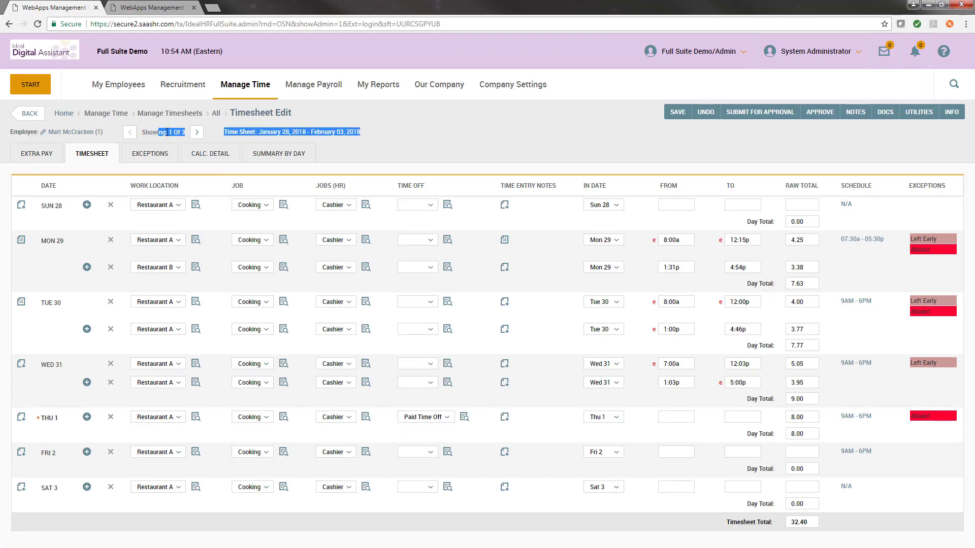
click(197, 134)
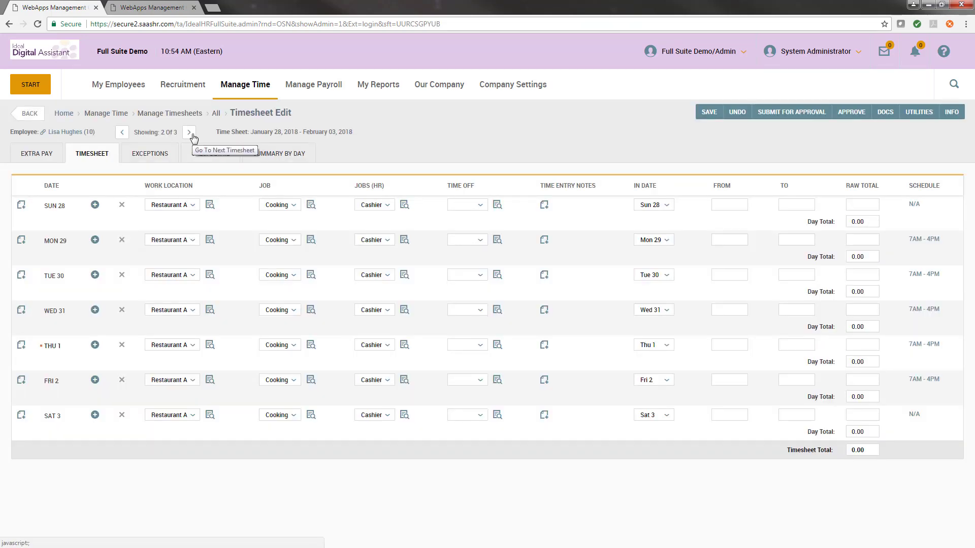
click(194, 137)
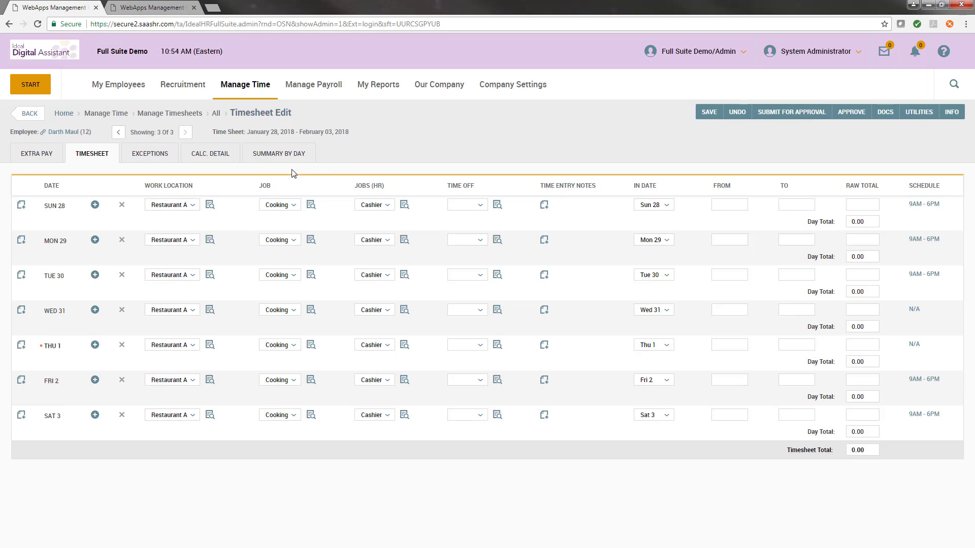
click(122, 134)
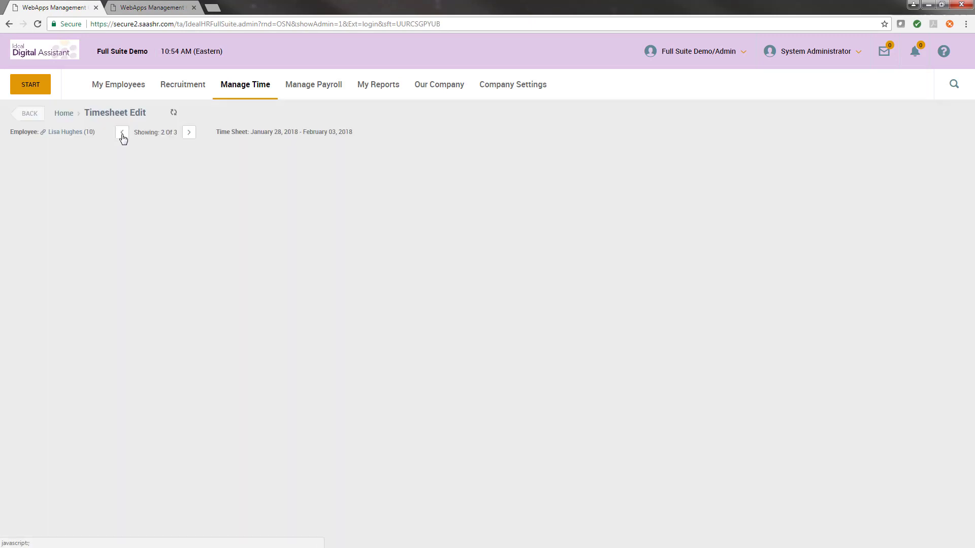
click(125, 135)
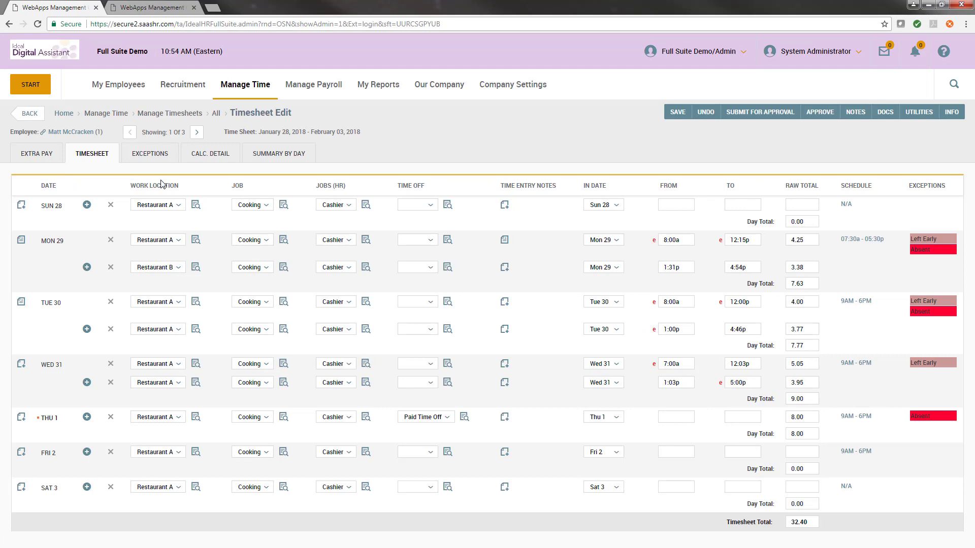
- Return to the list of all timesheets by pay period and switch it to split view
click(34, 116)
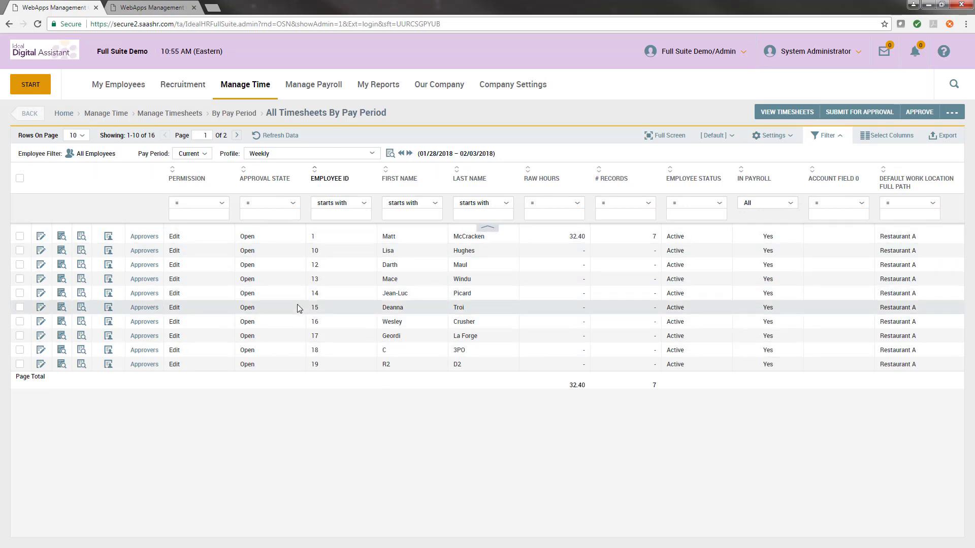
click(951, 118)
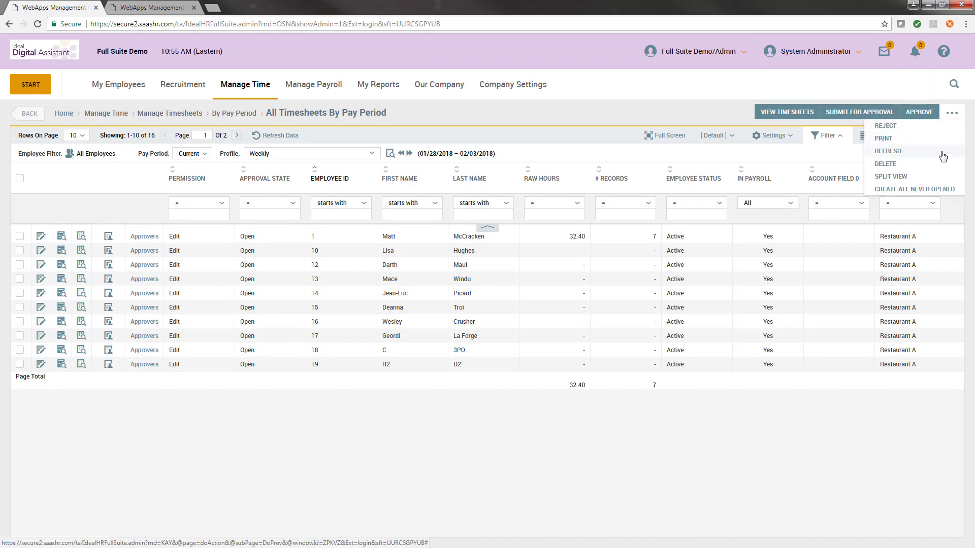
click(921, 178)
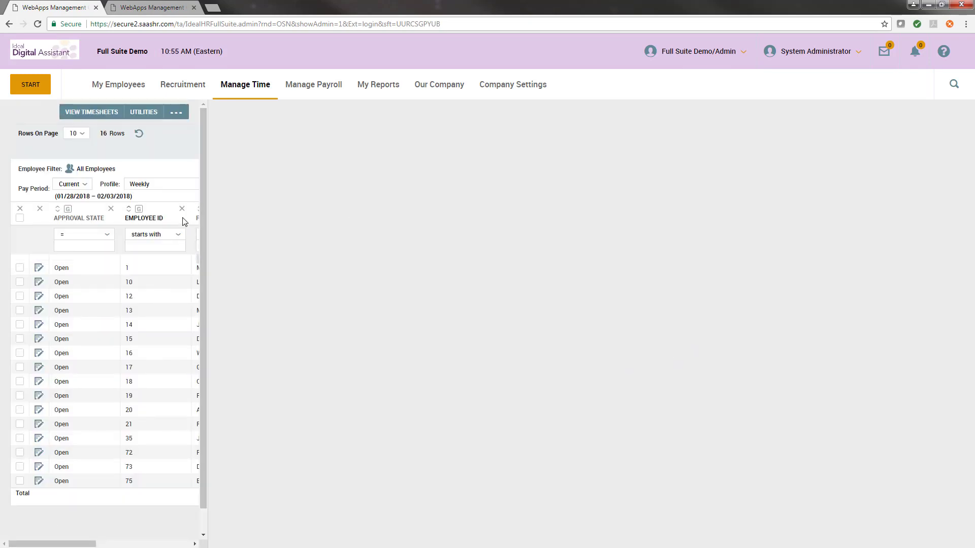
- Remove the Employee ID and Approval State columns from the split-view list and open the first employee's timesheet beside it
click(182, 209)
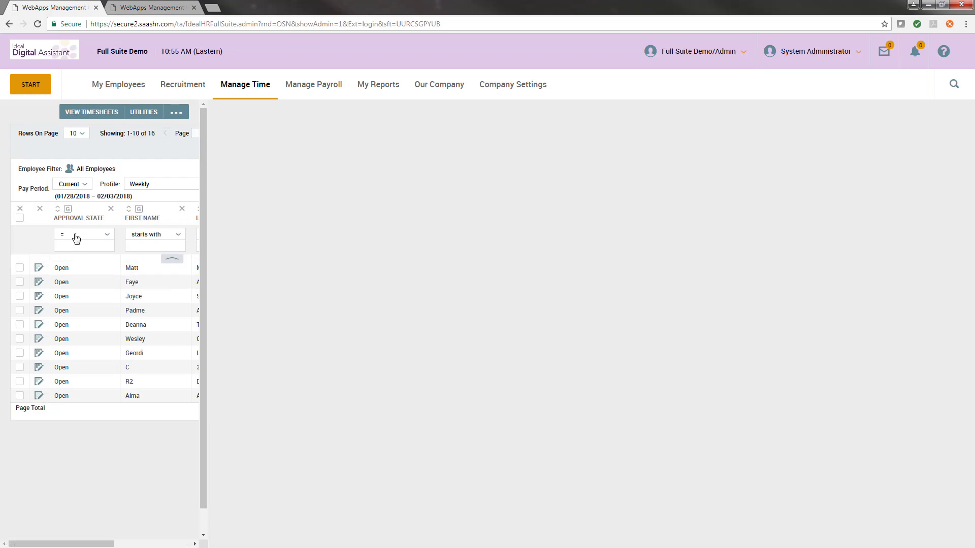
click(39, 268)
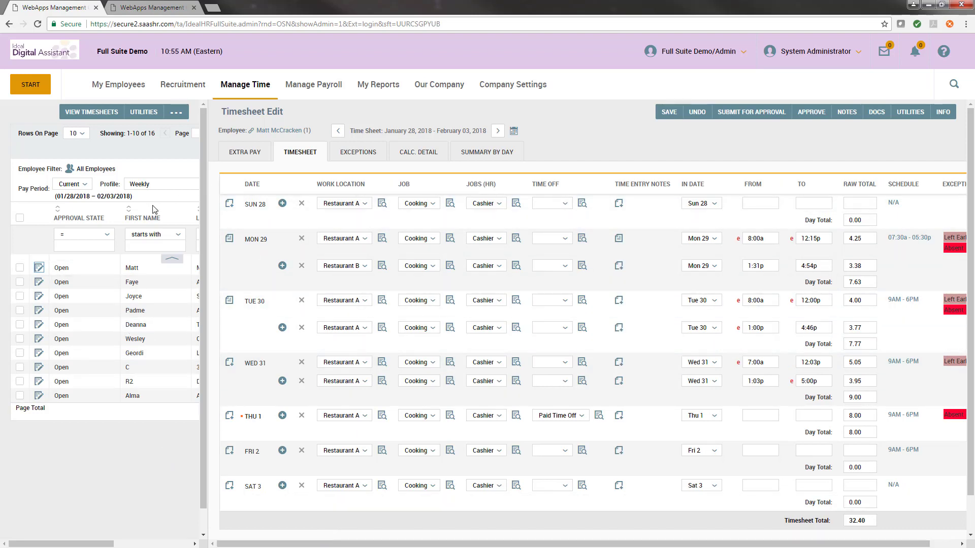
click(111, 208)
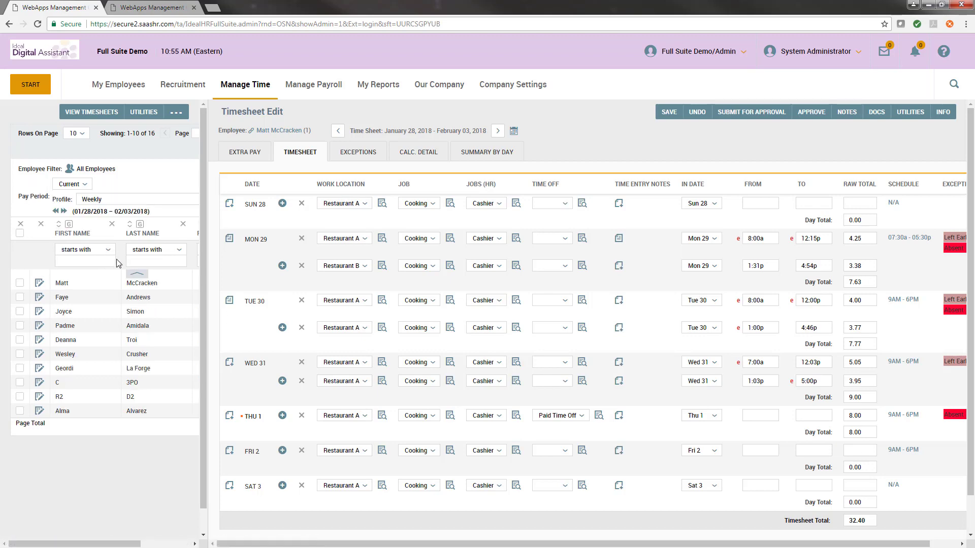
- View the timesheets of the second, fourth and fifth listed employees one after another in split view
click(39, 297)
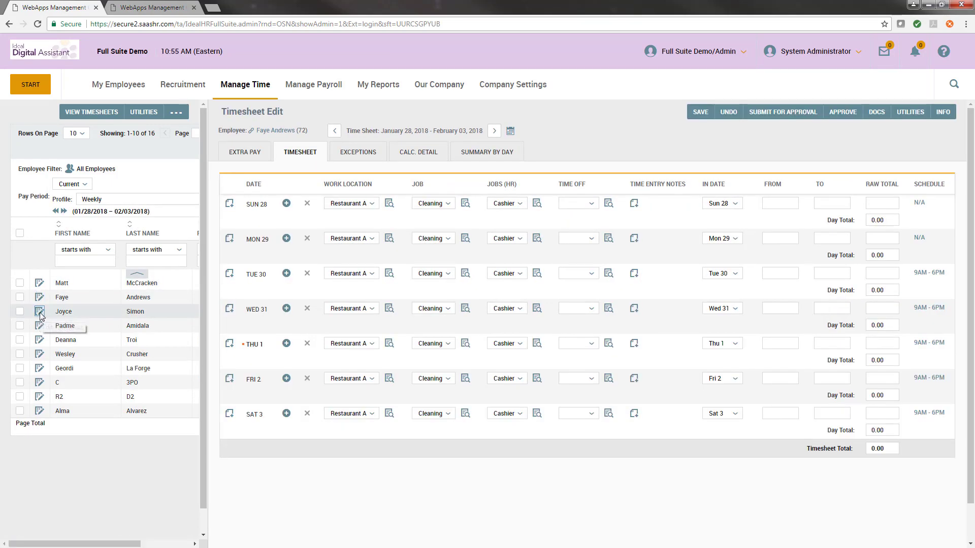
click(40, 327)
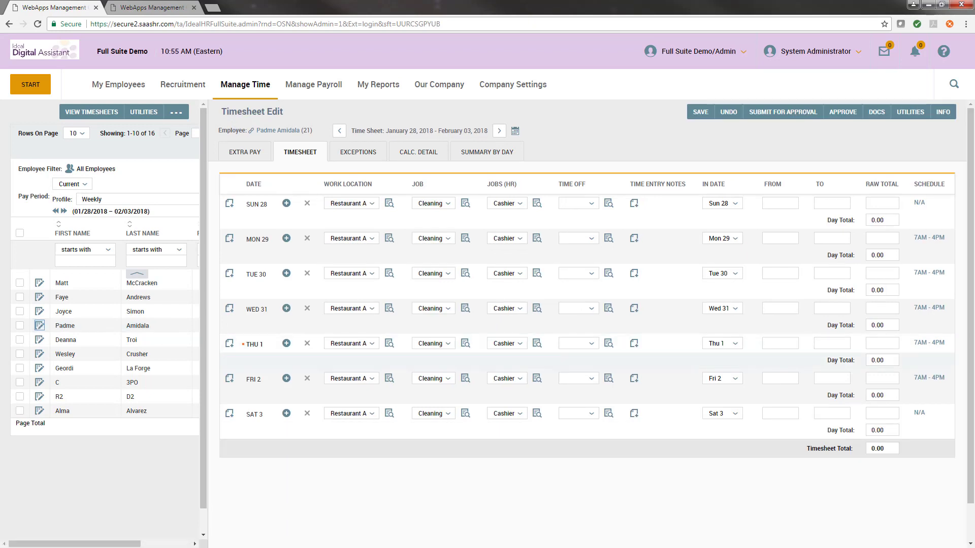
click(40, 339)
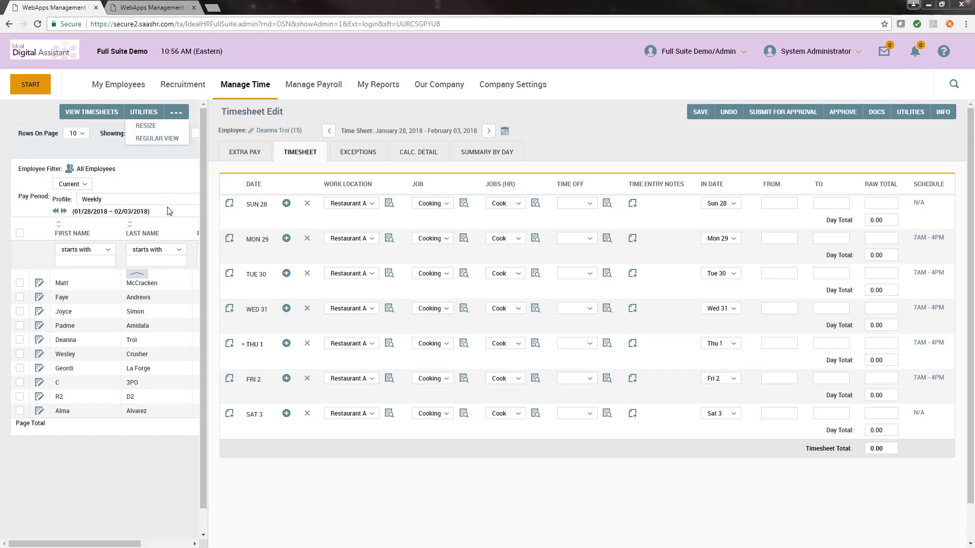
- Switch the timesheet list from split view back to the regular view
click(183, 114)
click(184, 115)
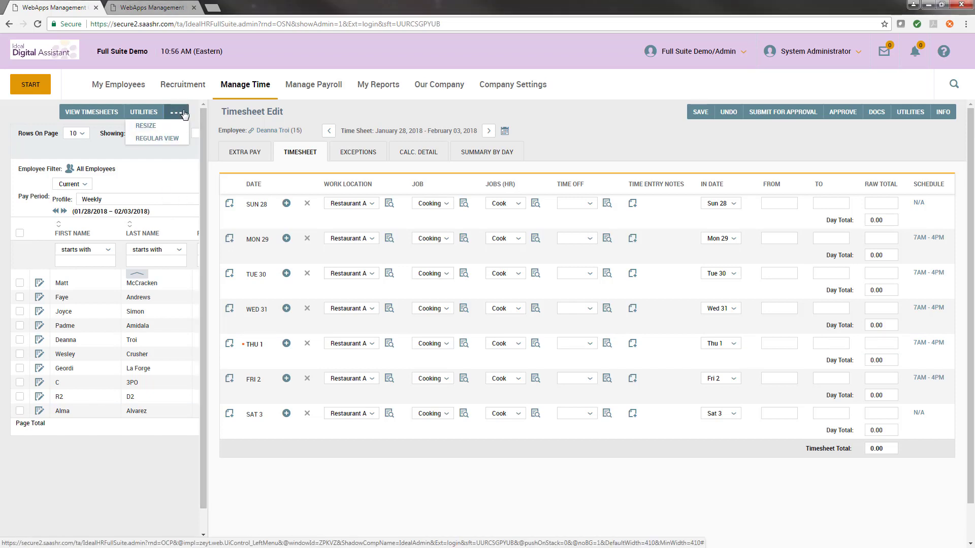
click(159, 139)
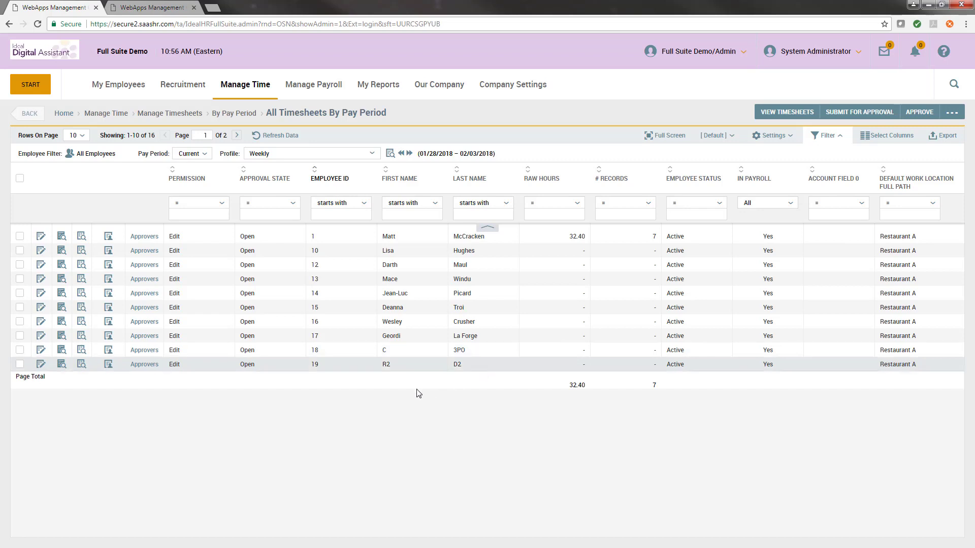
- Start a bulk approval of all timesheets on the page and cancel it at the approval comment dialog
click(21, 179)
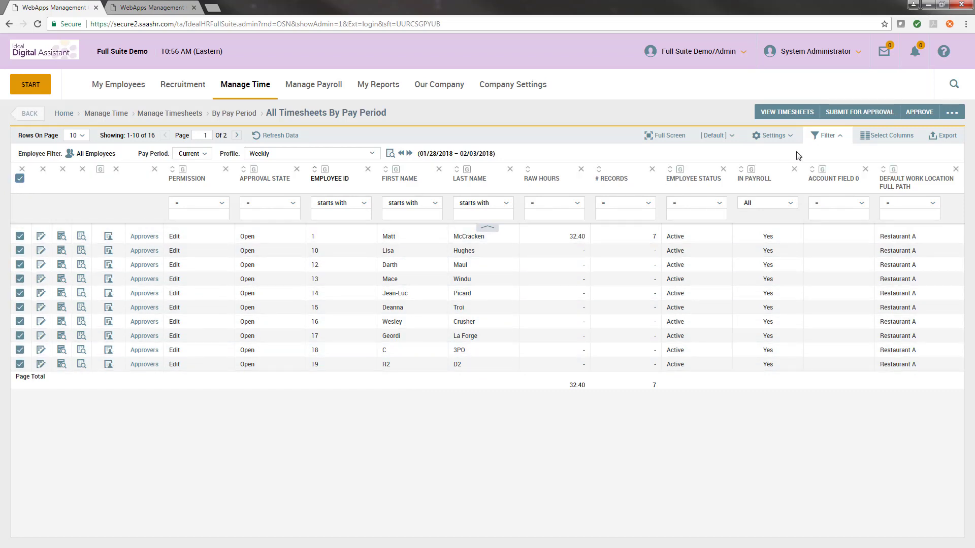
click(924, 116)
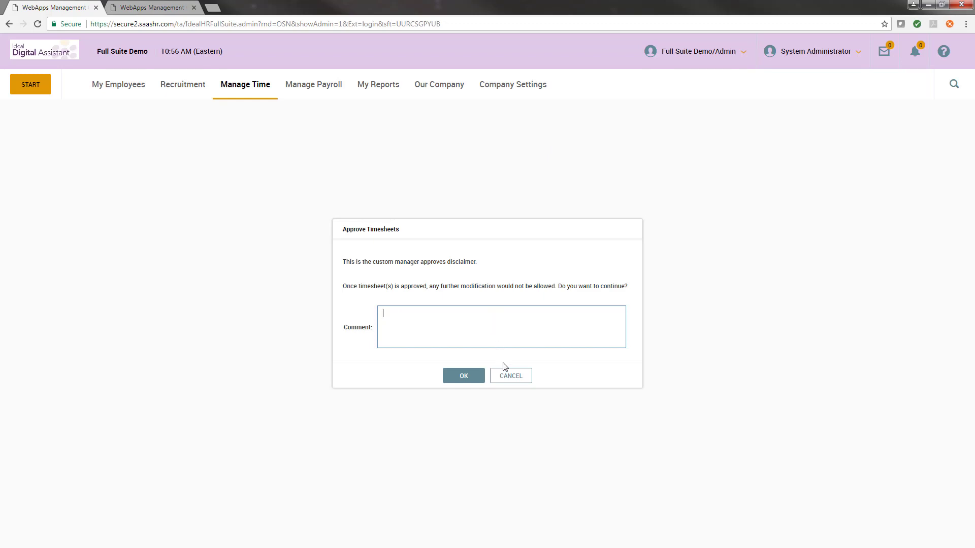
click(517, 379)
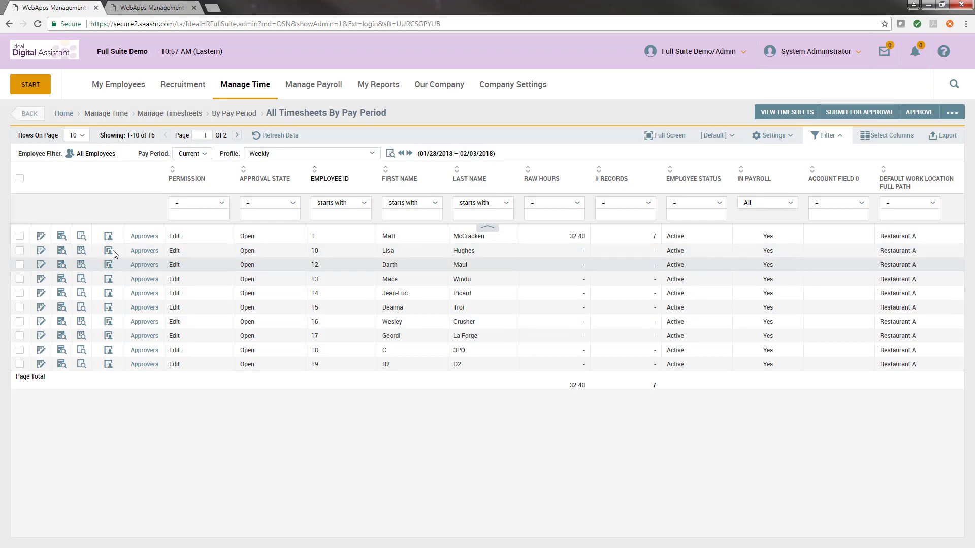
- Look through the utilities of the first employee's timesheet and return to the pay period list
click(40, 236)
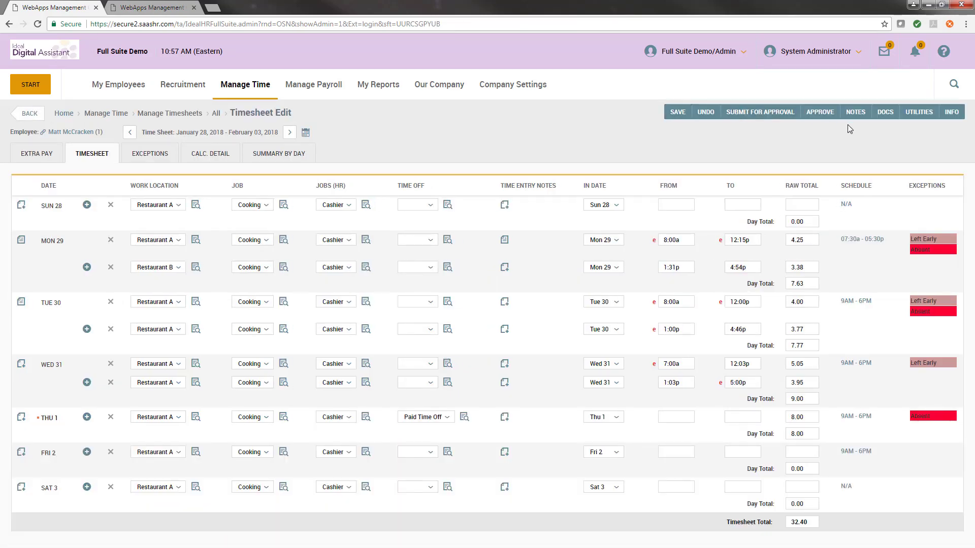
click(919, 112)
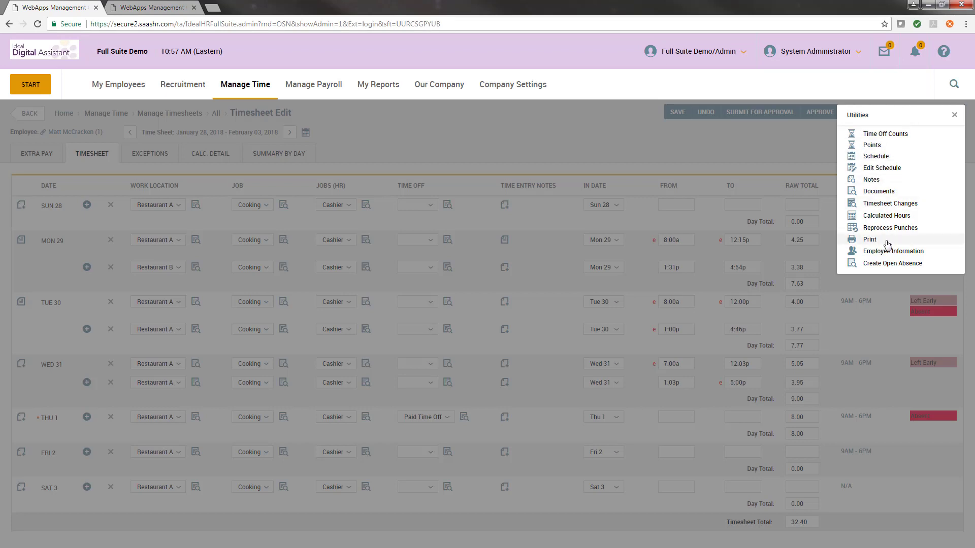
click(596, 149)
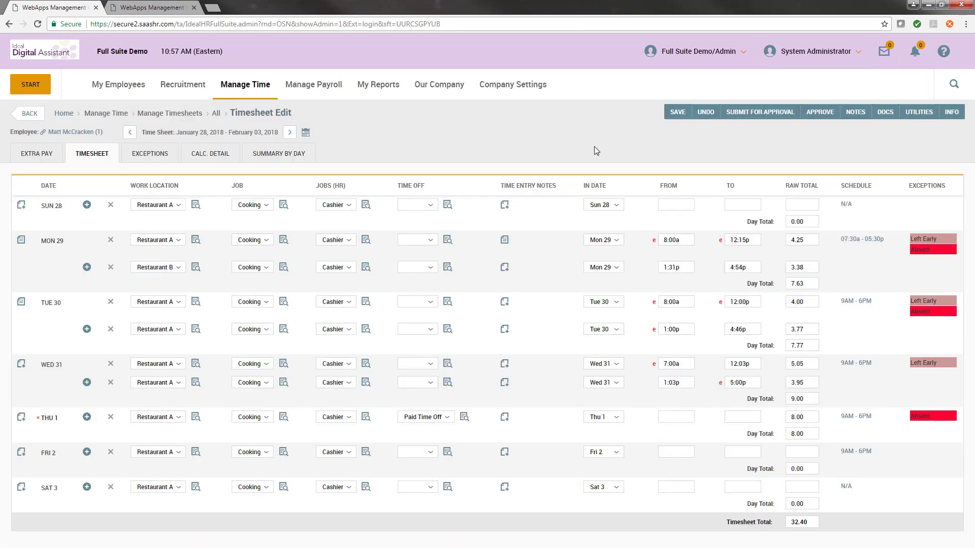
click(32, 120)
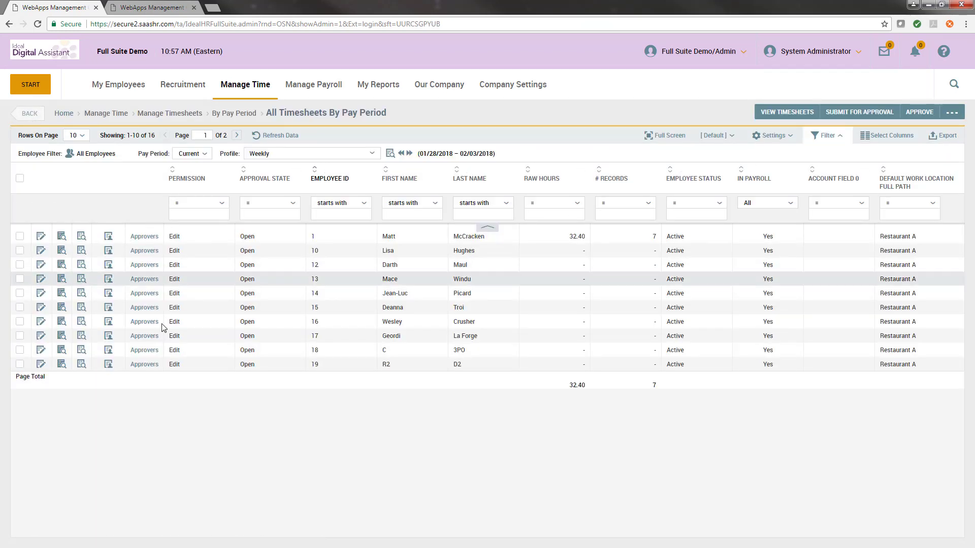
- Set the timesheet list to 200 rows per page and refresh the data
click(79, 135)
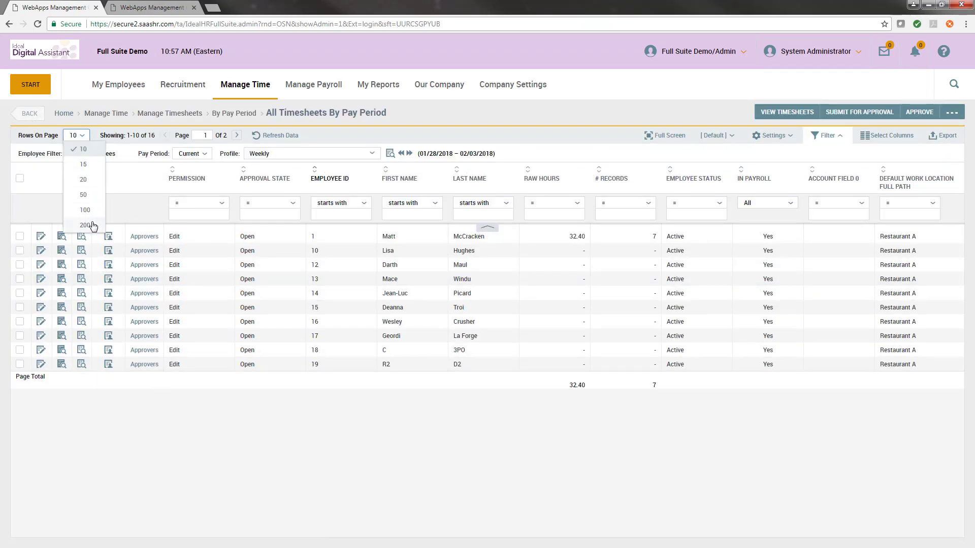
click(84, 224)
click(267, 137)
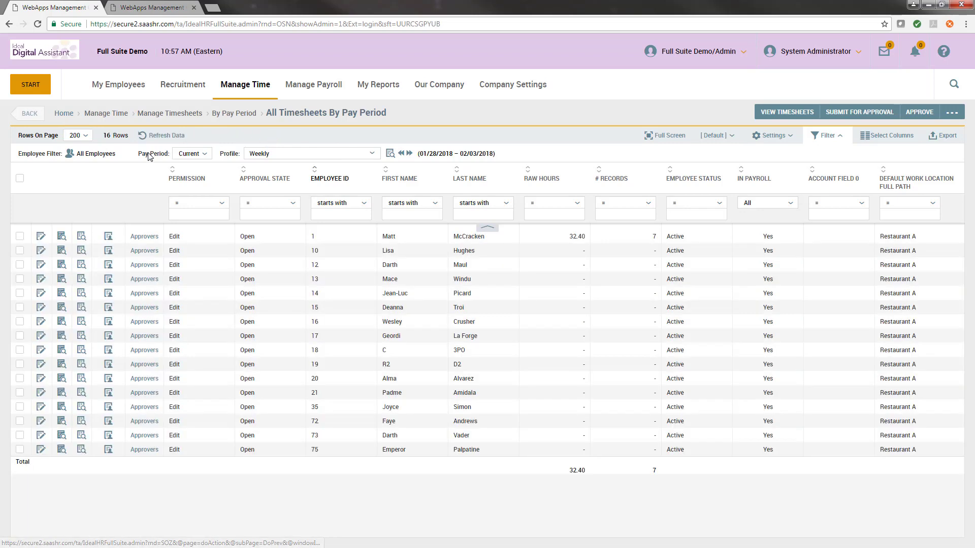
- Select all timesheets in the list and open their print settings
click(19, 179)
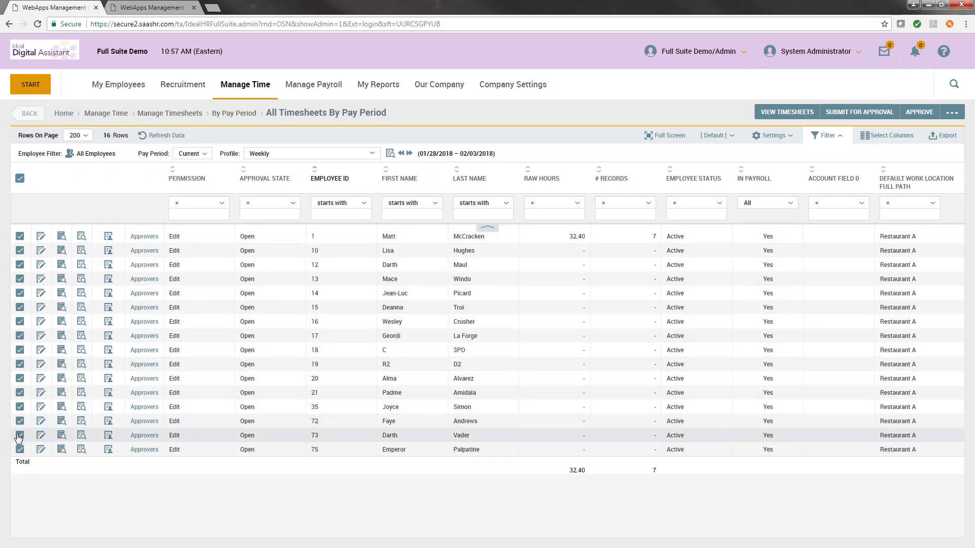
click(953, 114)
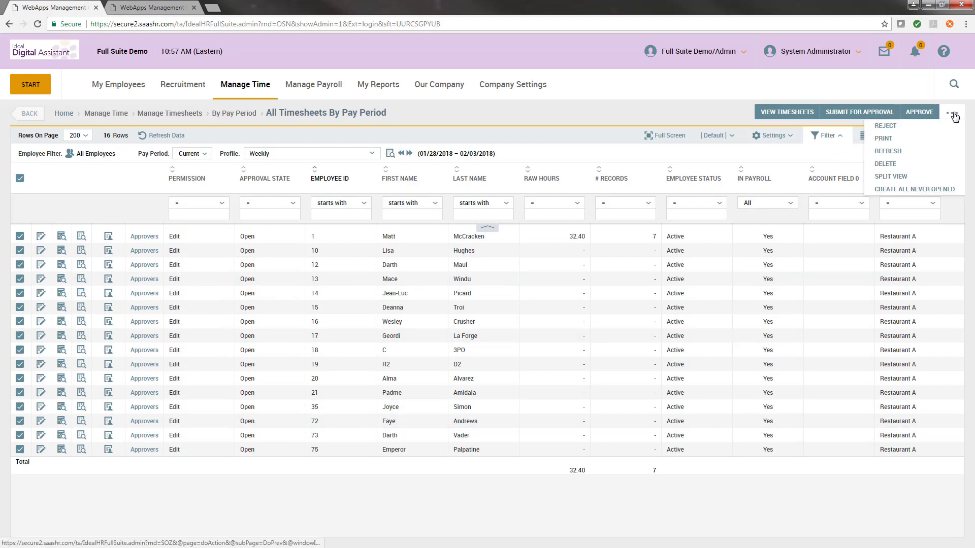
click(883, 138)
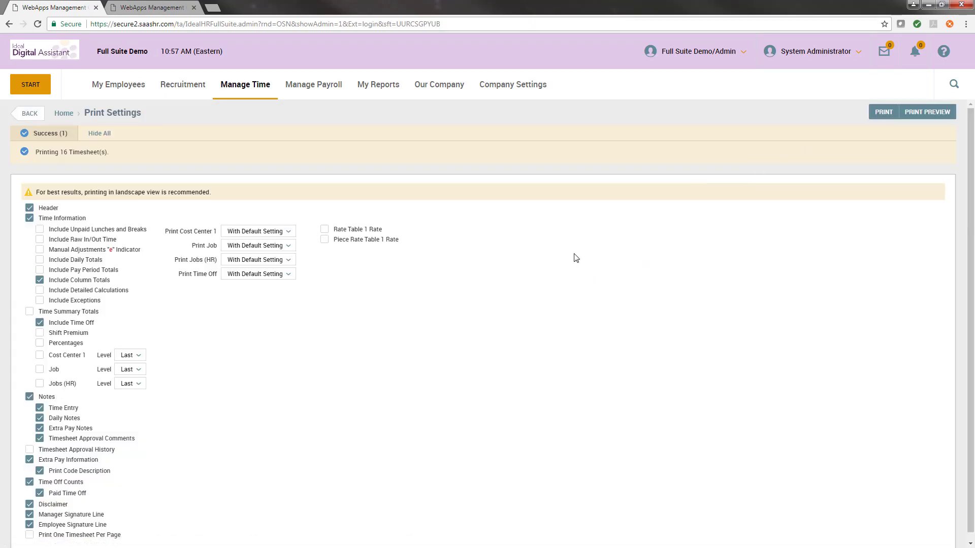
- Enable the Print One Timesheet Per Page option in the print settings
scroll(84, 222, down, 1)
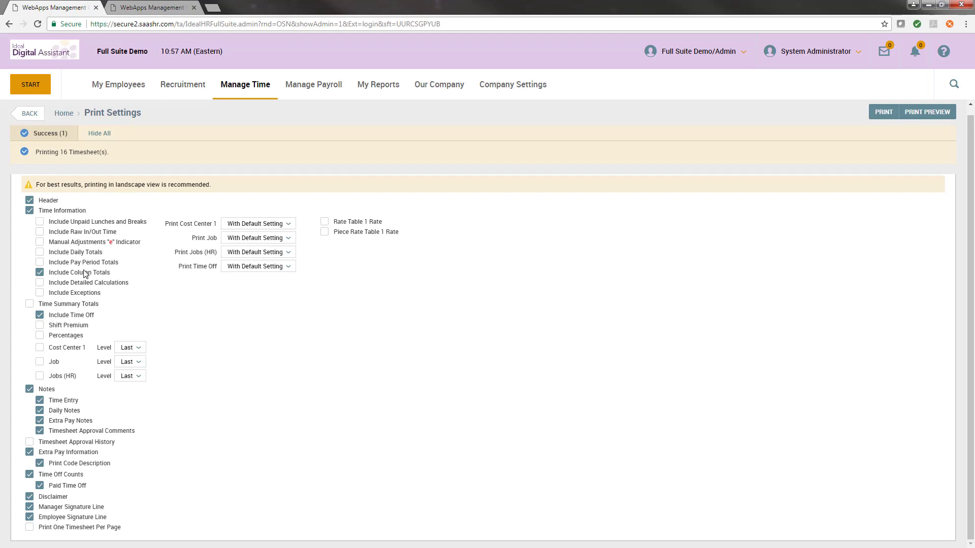
drag(123, 529, 36, 532)
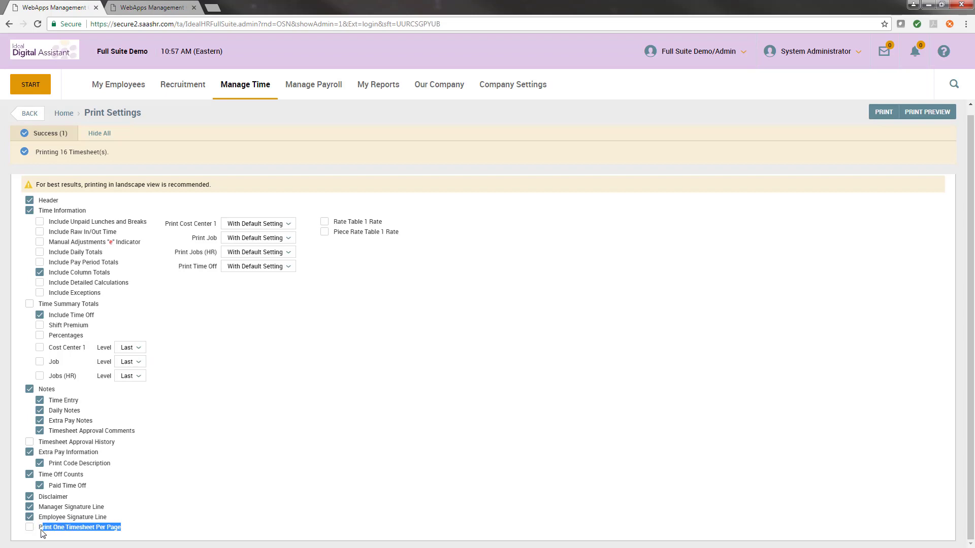
click(40, 534)
click(30, 530)
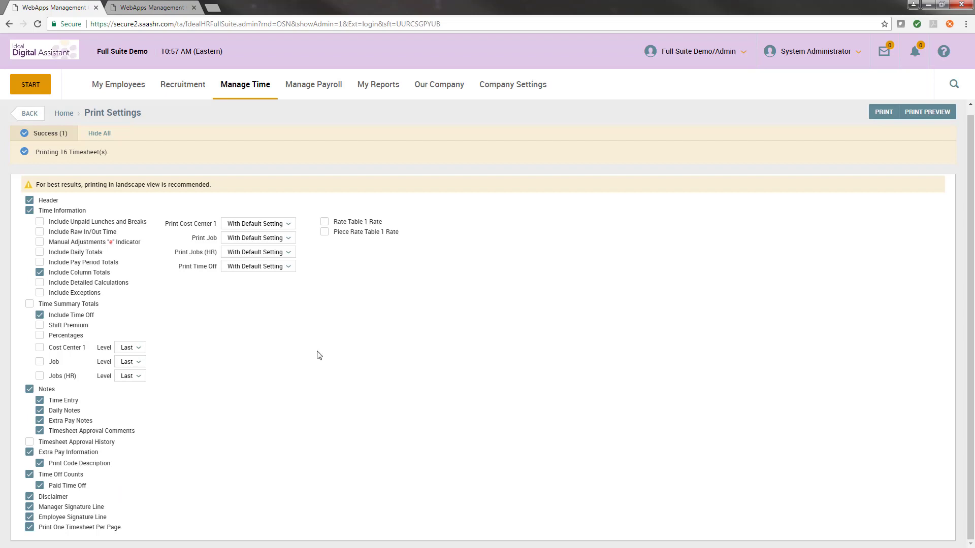
- Examine the timesheet pages in the print preview, cancel the printout and return to the pay period list
click(885, 112)
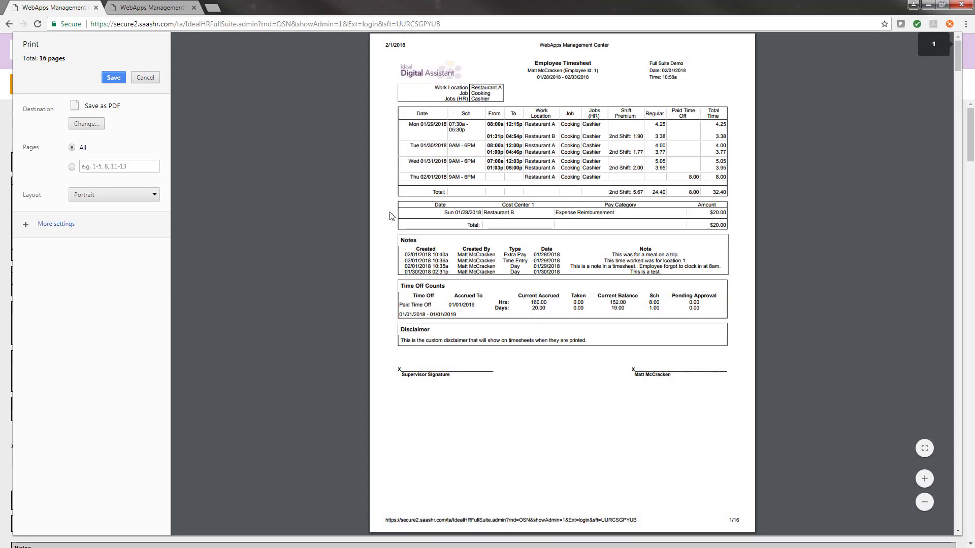
scroll(636, 273, down, 9)
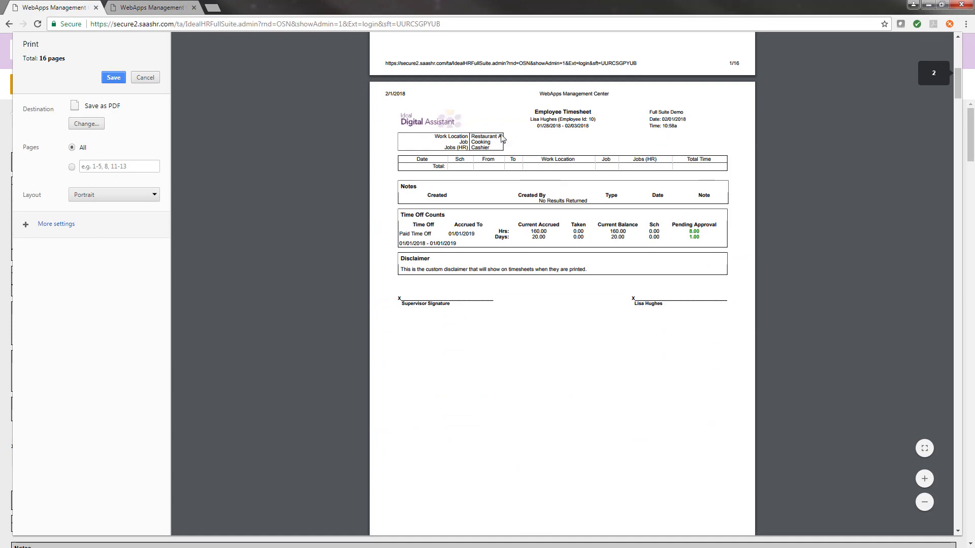
scroll(534, 252, down, 8)
scroll(533, 251, down, 10)
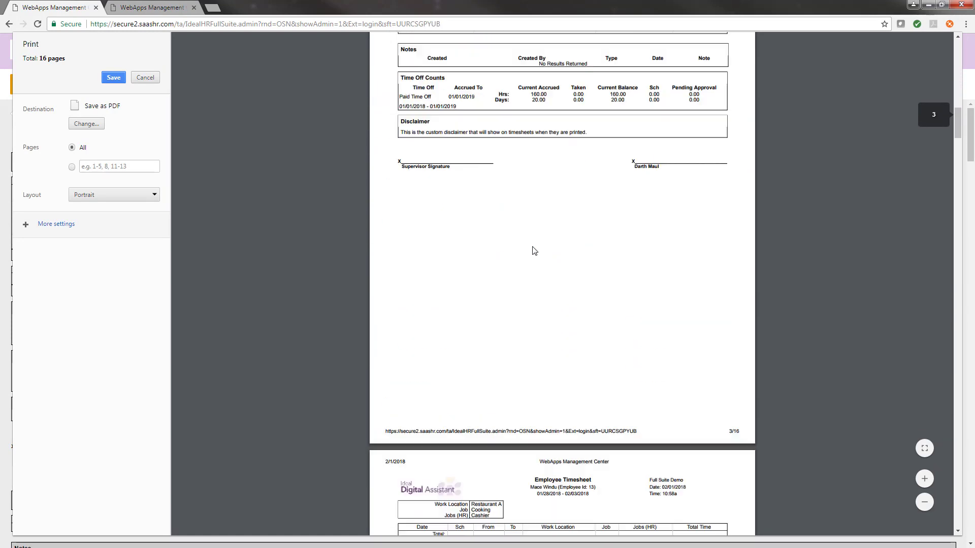
scroll(534, 250, down, 8)
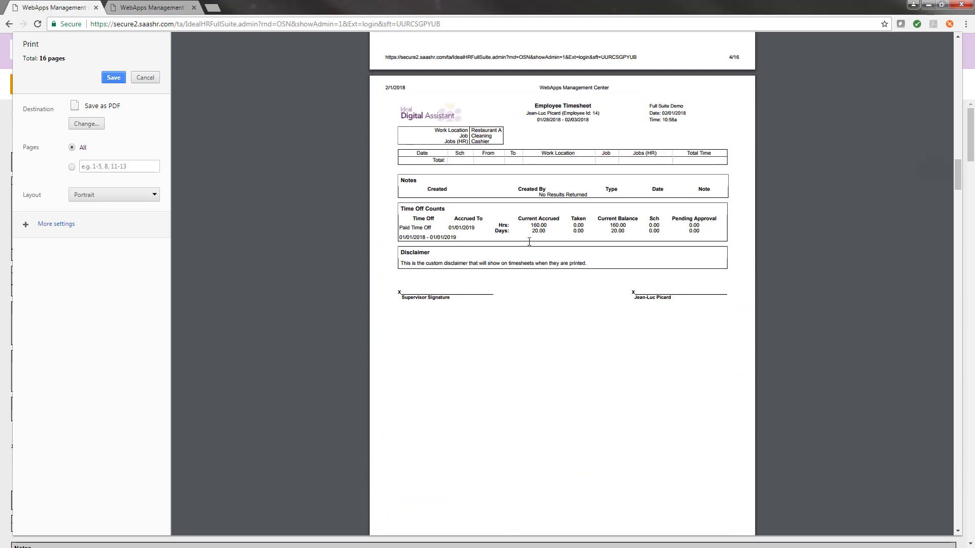
scroll(529, 239, up, 9)
scroll(529, 245, up, 4)
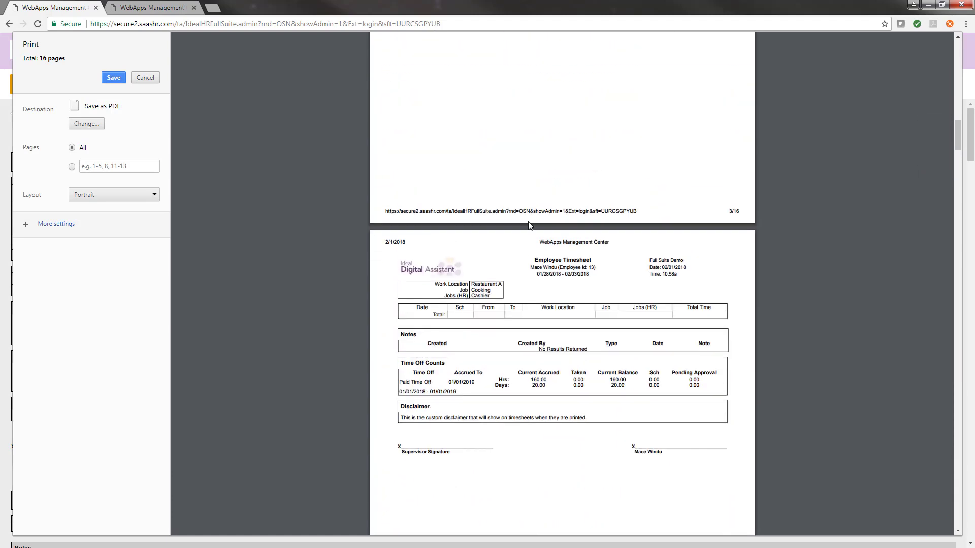
click(152, 78)
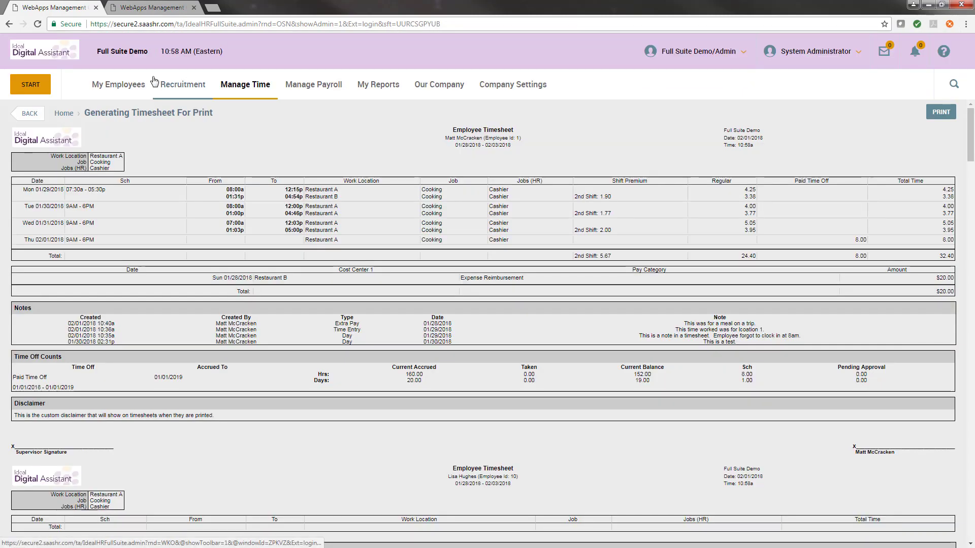
click(30, 113)
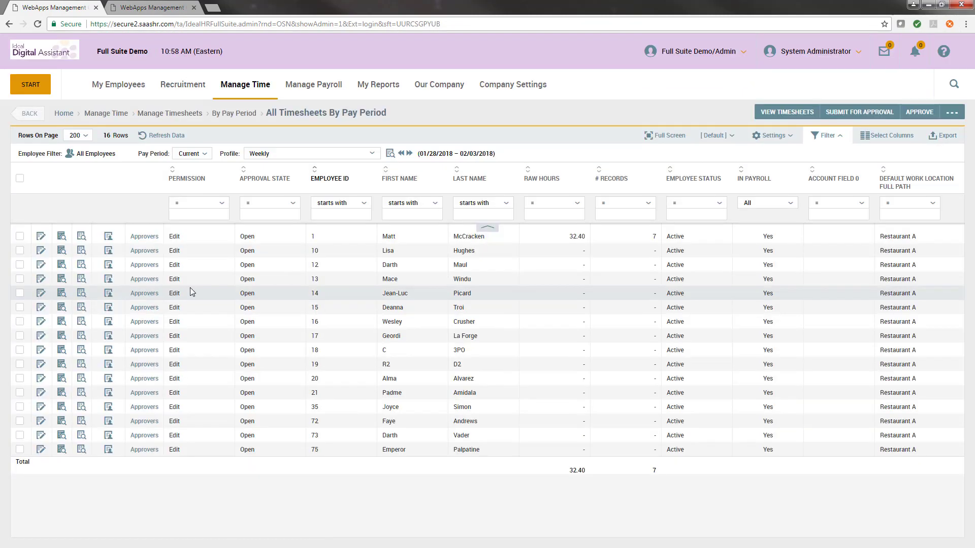